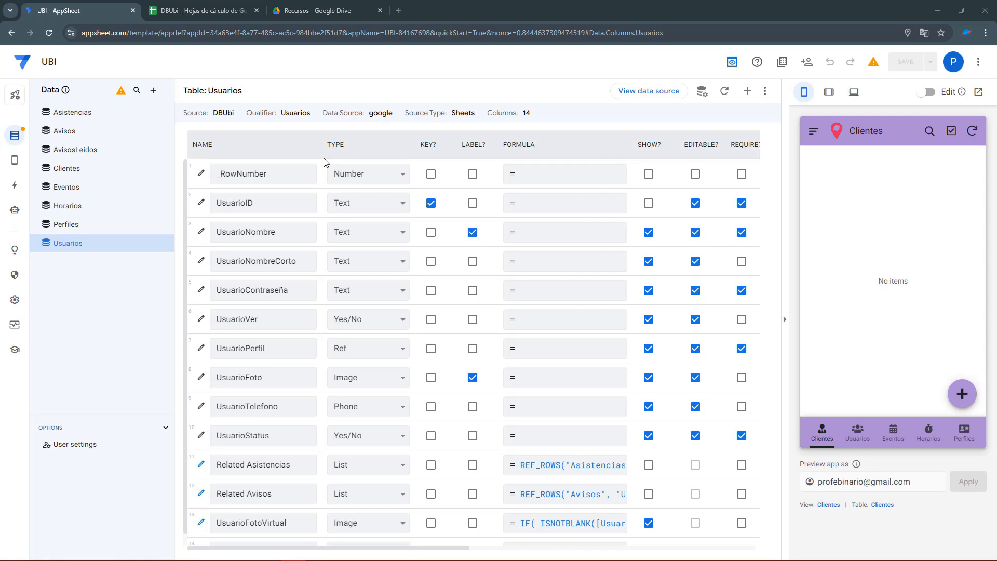
Leave the Usuarios table and open the User settings page under the Data panel's Options.
left_click(13, 141)
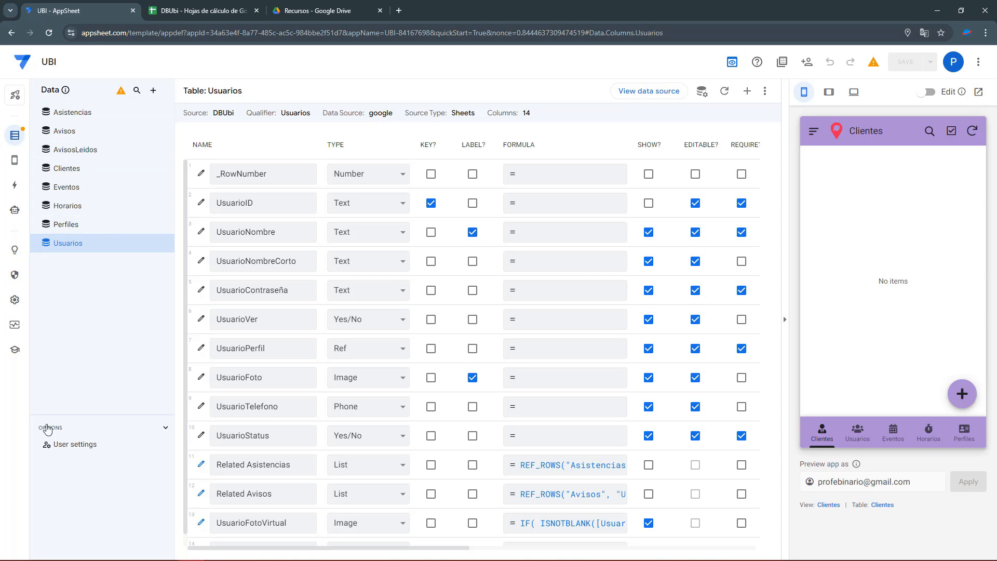
left_click(67, 415)
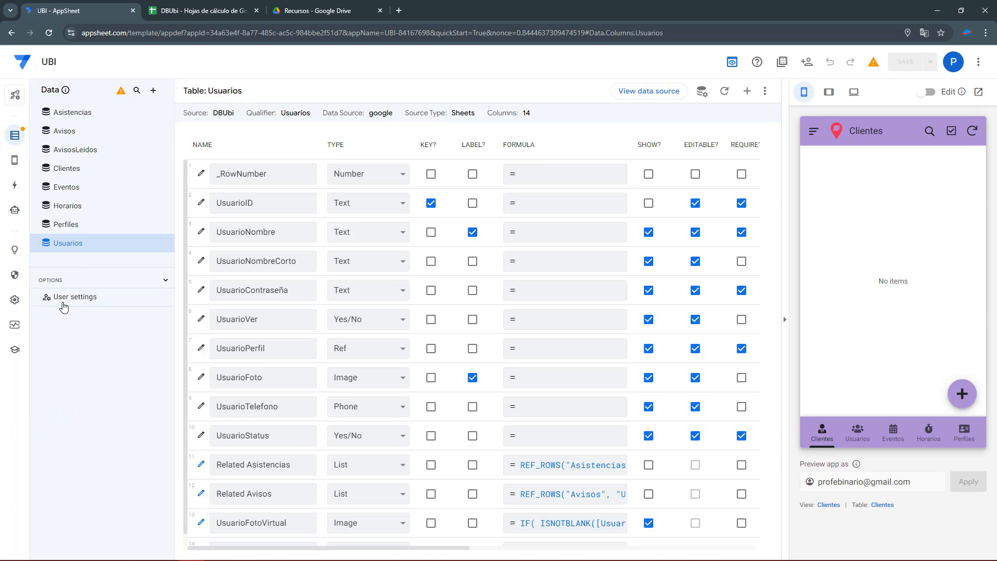
left_click(62, 306)
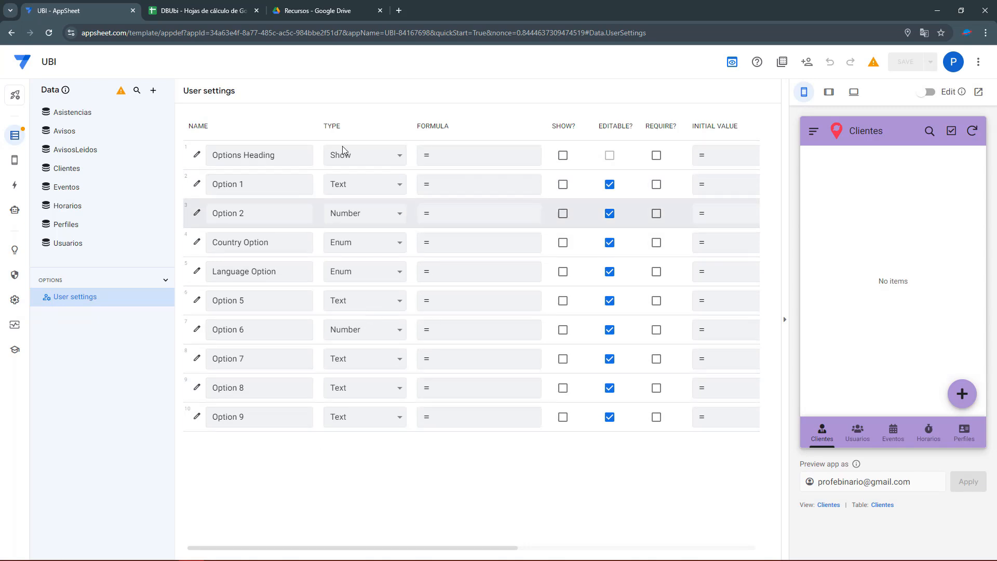
left_click_drag(194, 90, 240, 92)
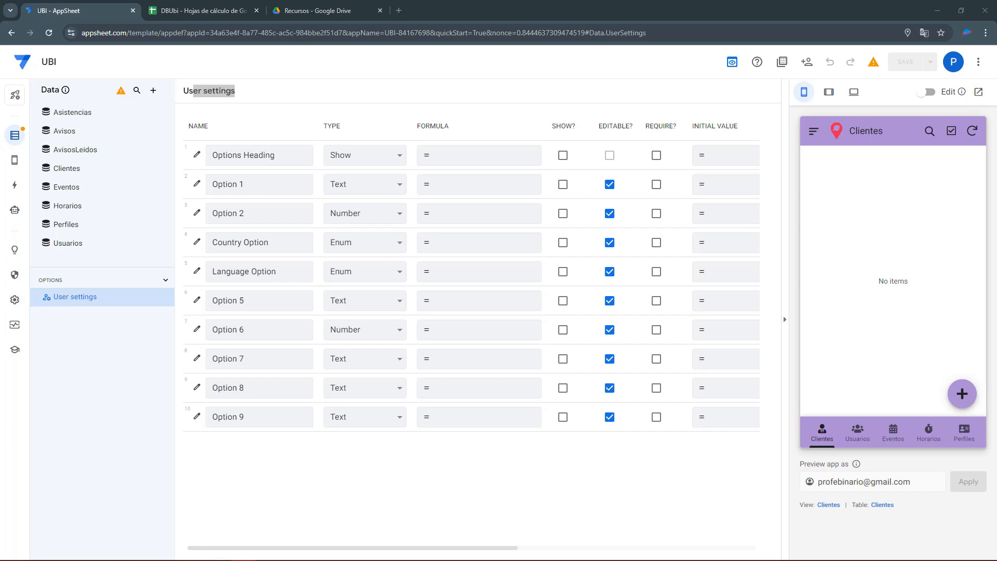
Rename Option 1 to Usuario and Option 2 to Contraseña, setting Contraseña's type to Text.
left_click(273, 181)
type("Usuario")
key("Tab")
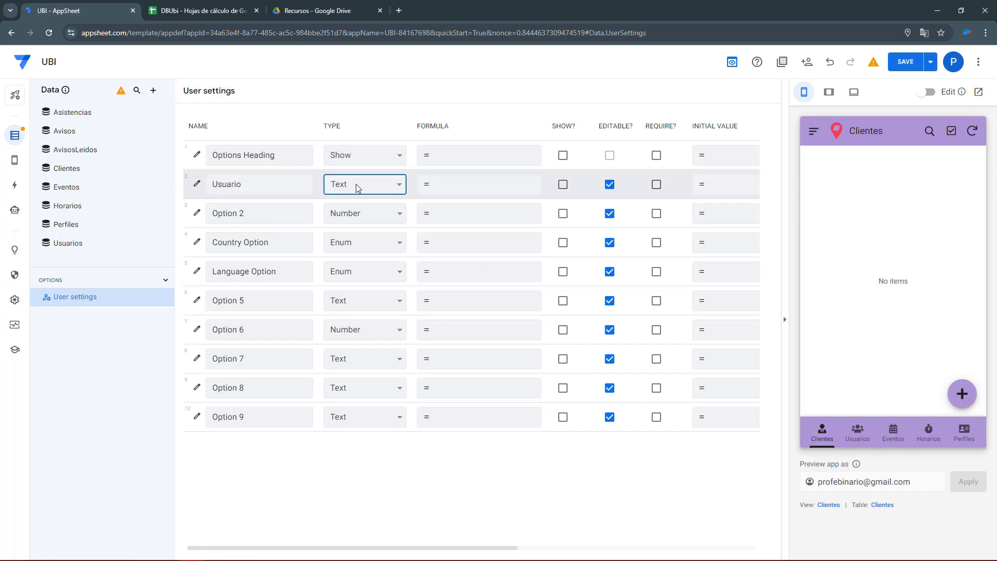
left_click(252, 213)
type("Co")
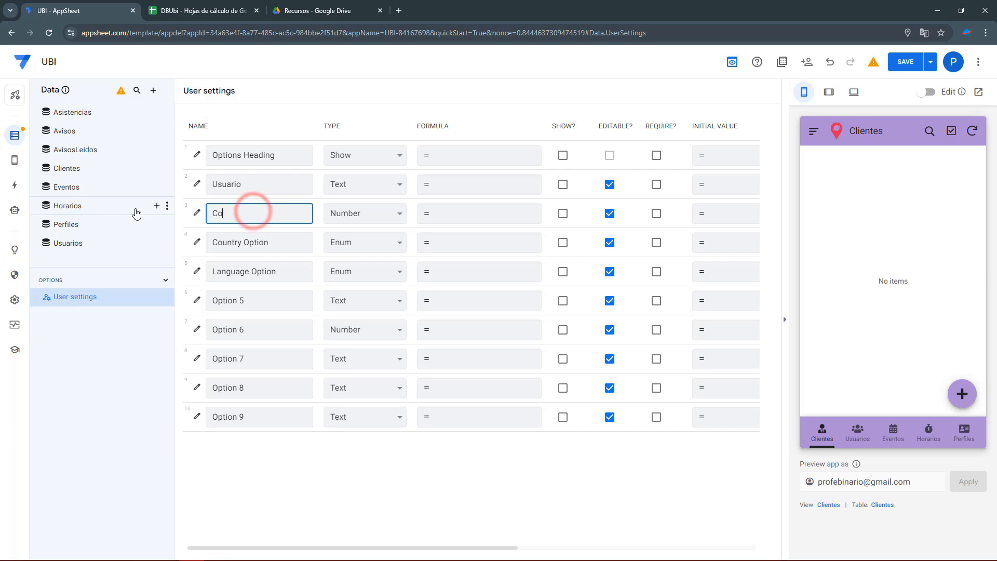
type("ntraseña")
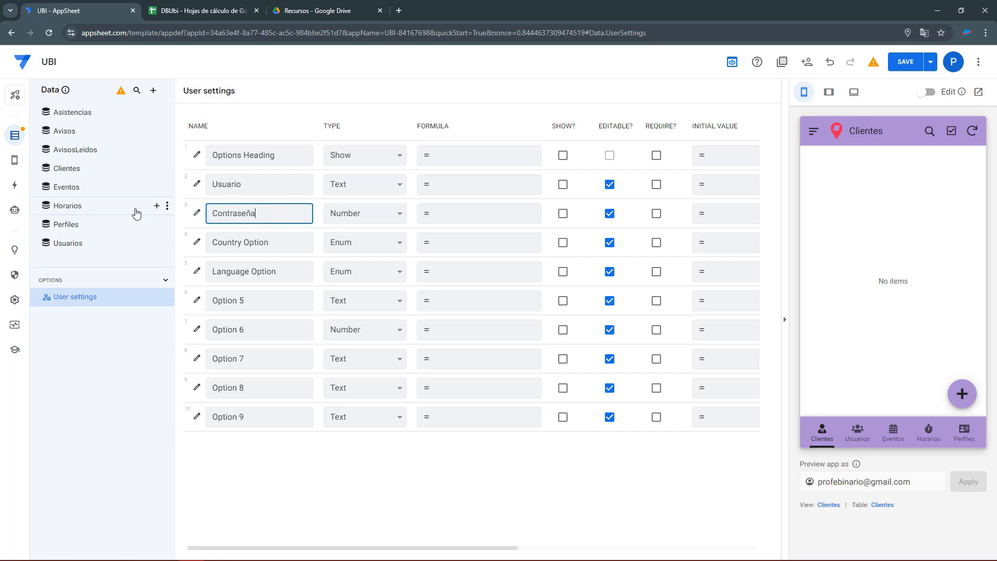
left_click(379, 213)
key("t")
key("Return")
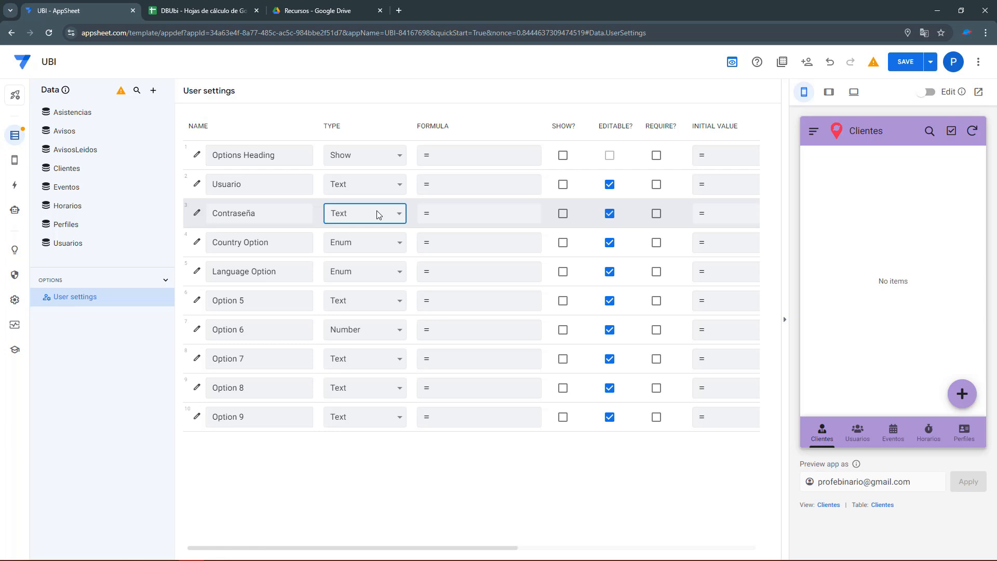
Rename Options 5, 6 and 7 to Nombre, Perfil and Status, making Status Yes/No.
left_click(256, 299)
type("Nombre")
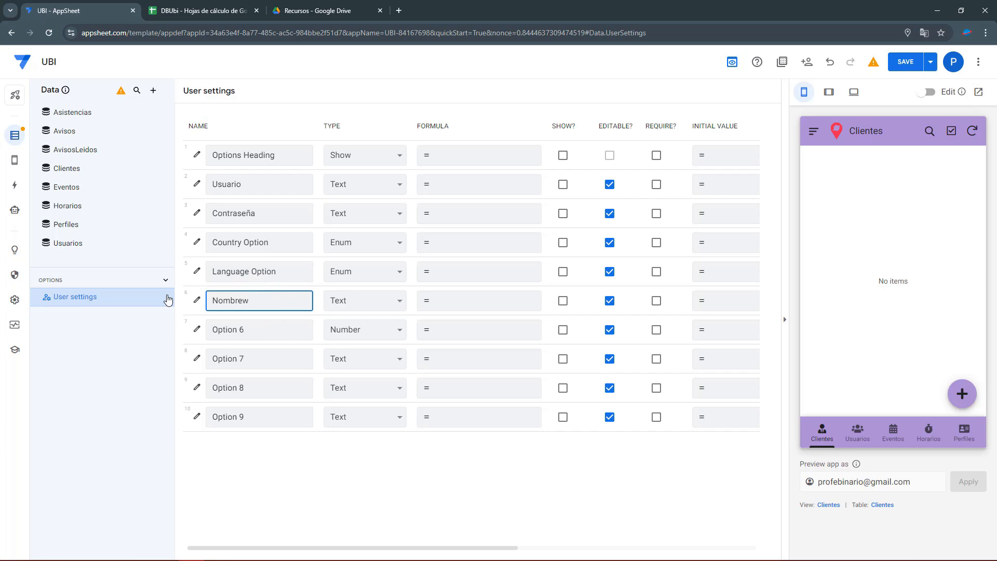
left_click(253, 329)
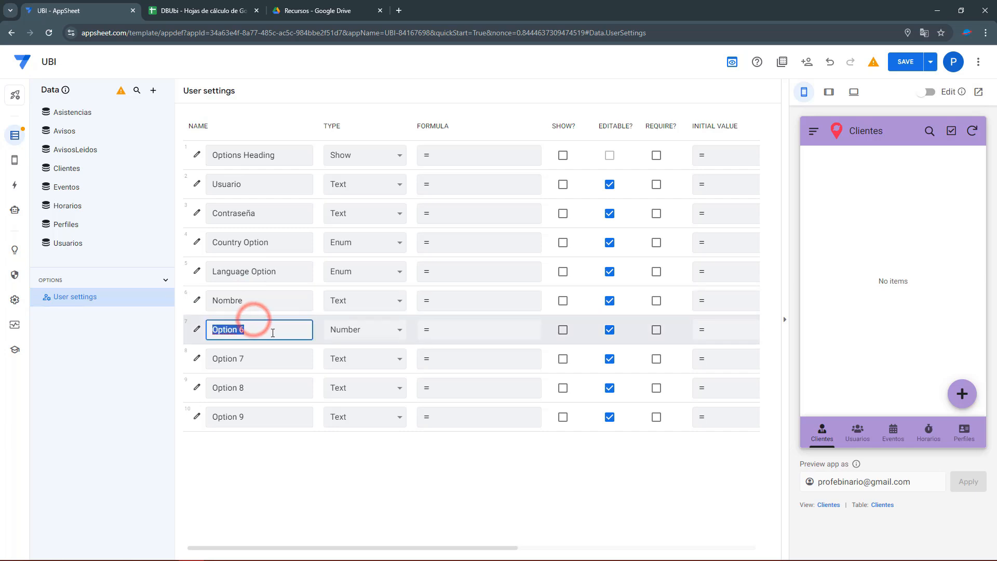
type("Perfil")
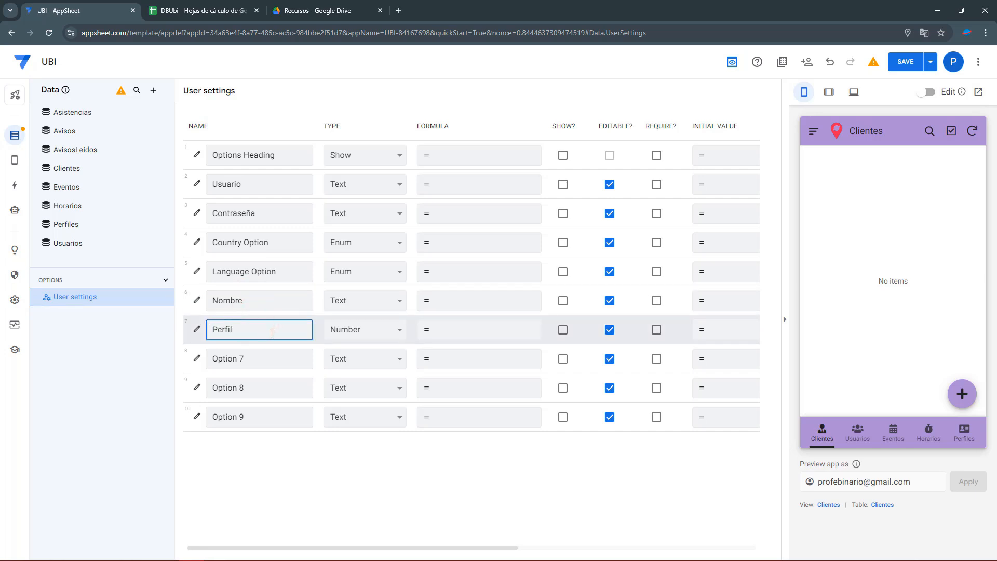
left_click(258, 356)
type("Statu")
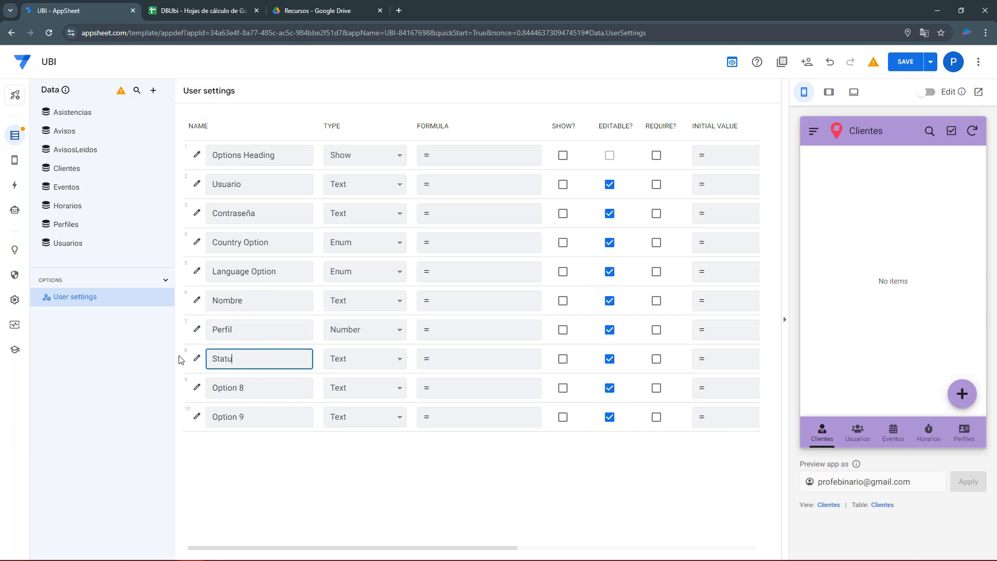
type("s")
left_click(375, 362)
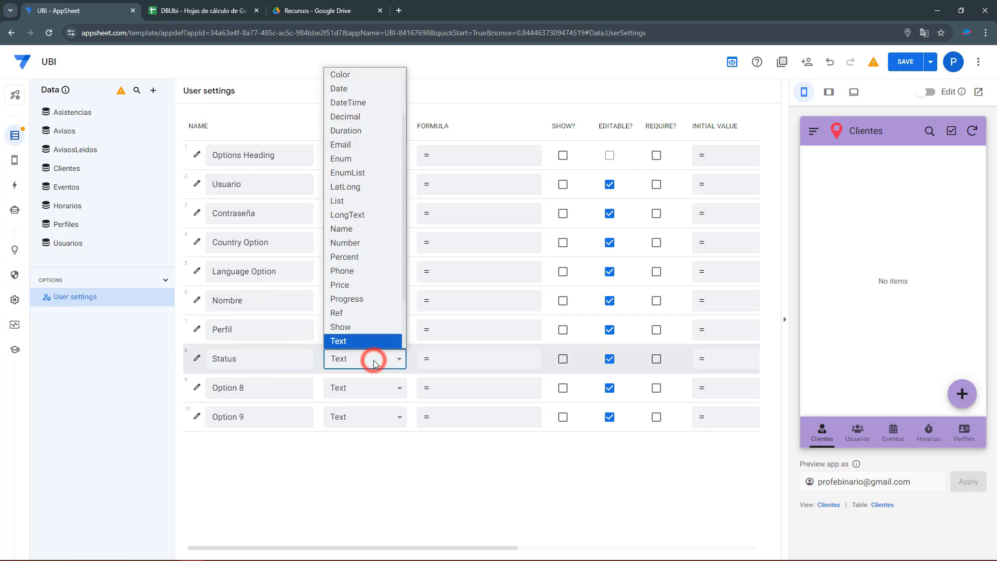
key("y")
key("Return")
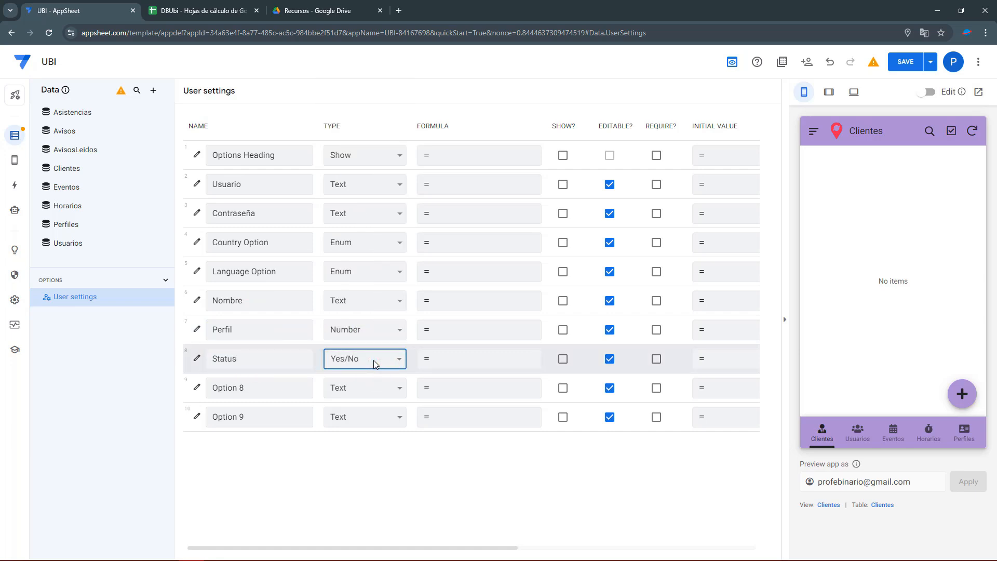
Make Perfil a Ref to the Perfiles table and keep Nombre as Text.
left_click(359, 331)
key("t")
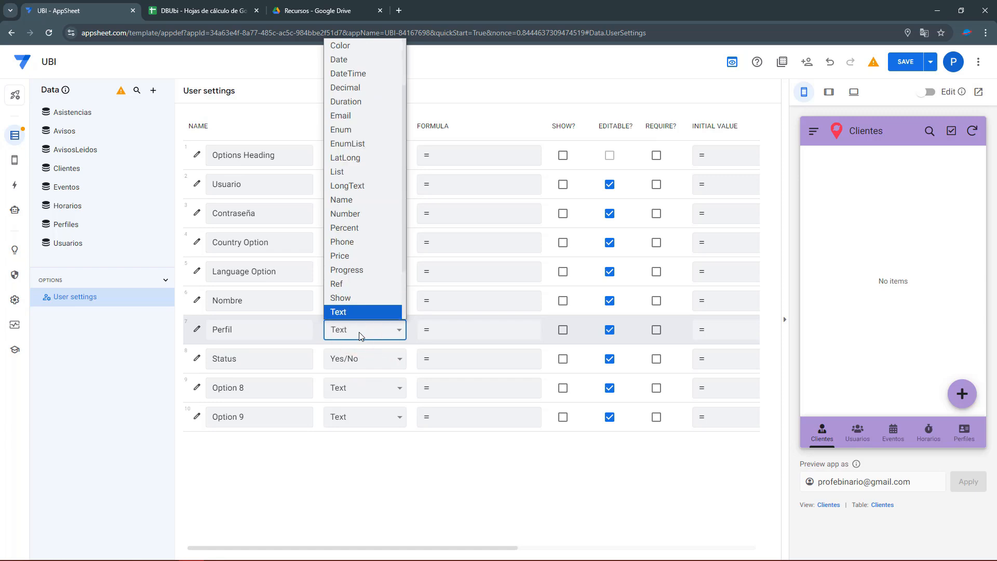
left_click(407, 348)
left_click(383, 331)
key("r")
key("Return")
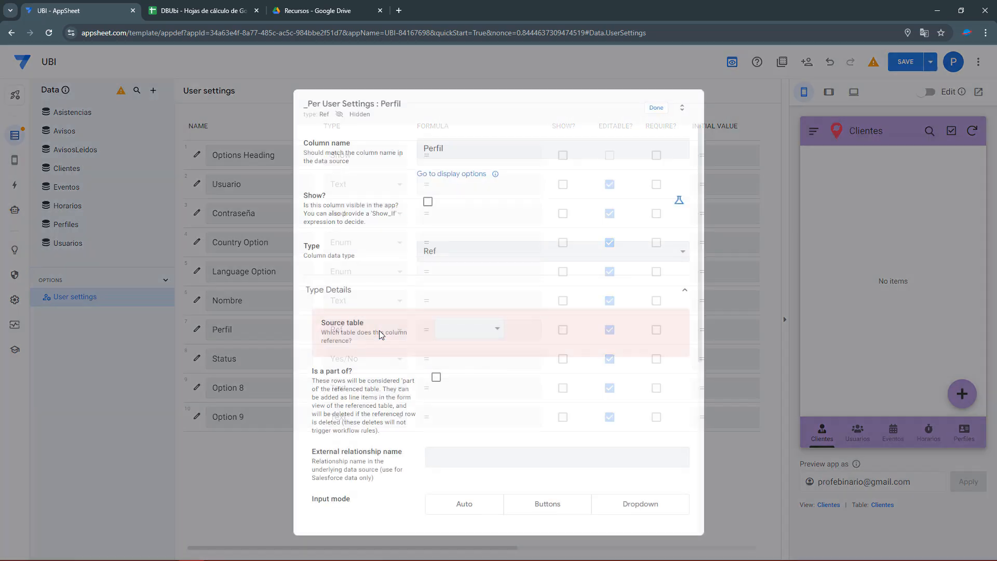
left_click(483, 326)
key("p")
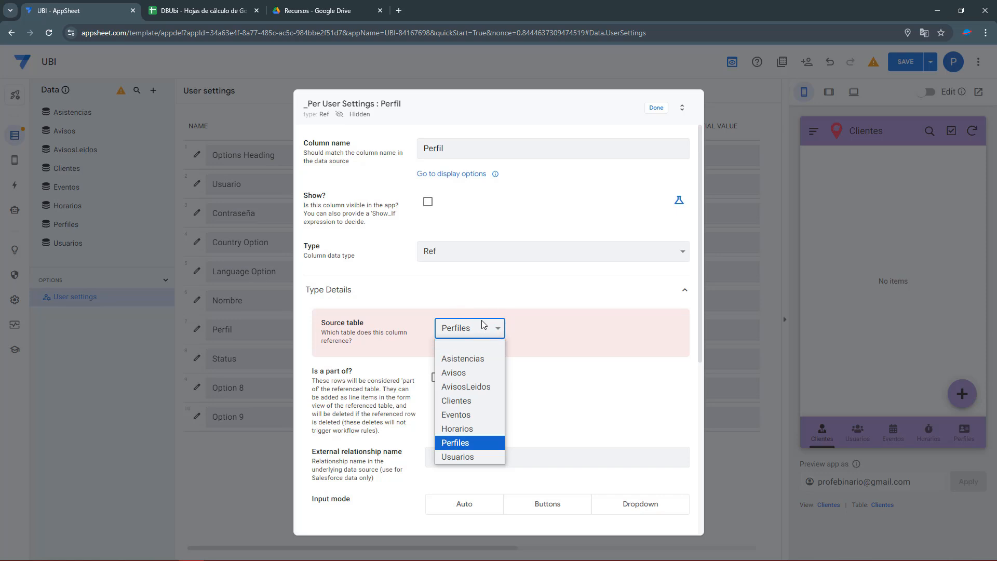
key("Return")
left_click(655, 108)
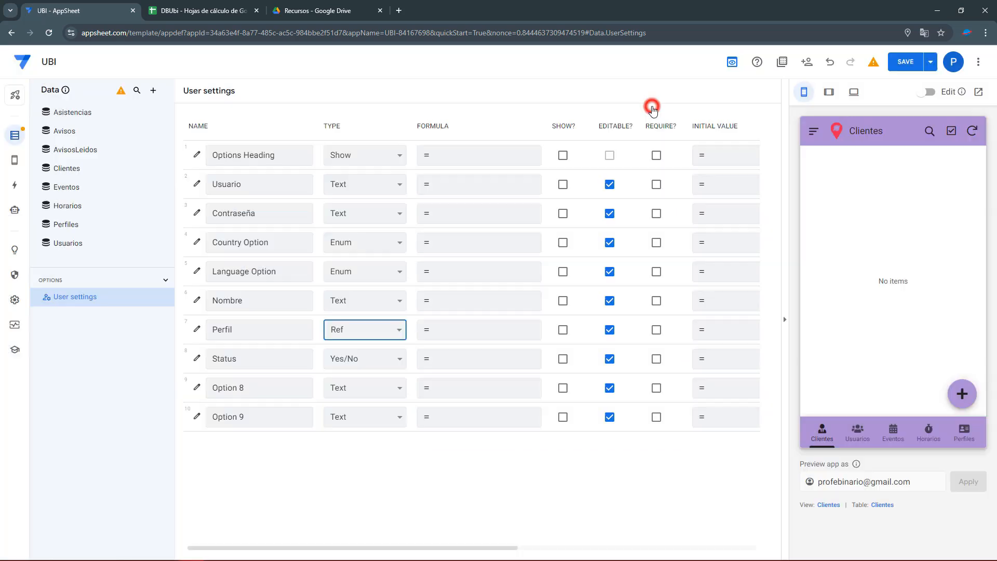
left_click(351, 301)
left_click(354, 303)
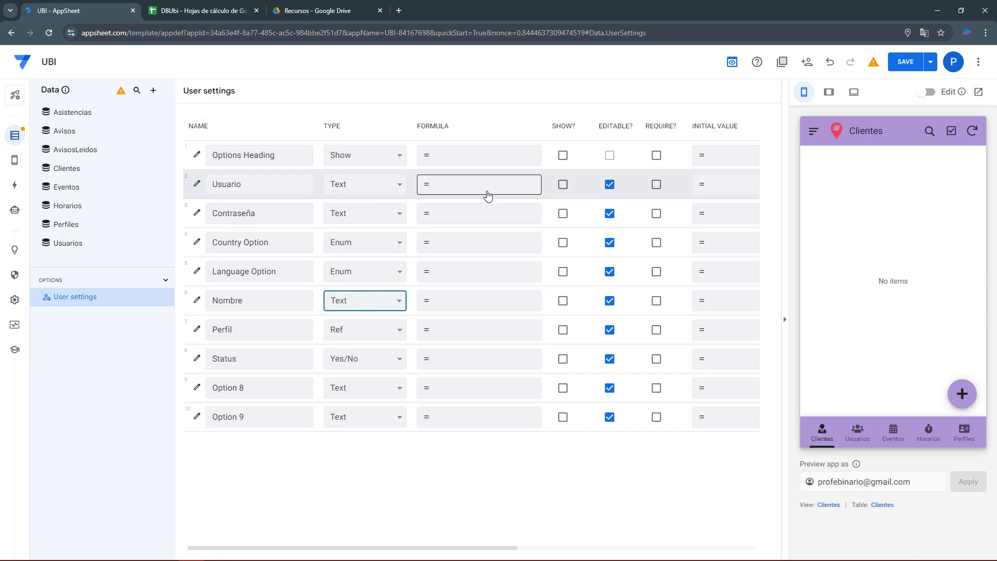
Look over the system-generated views, then return to Data > User settings.
left_click(14, 160)
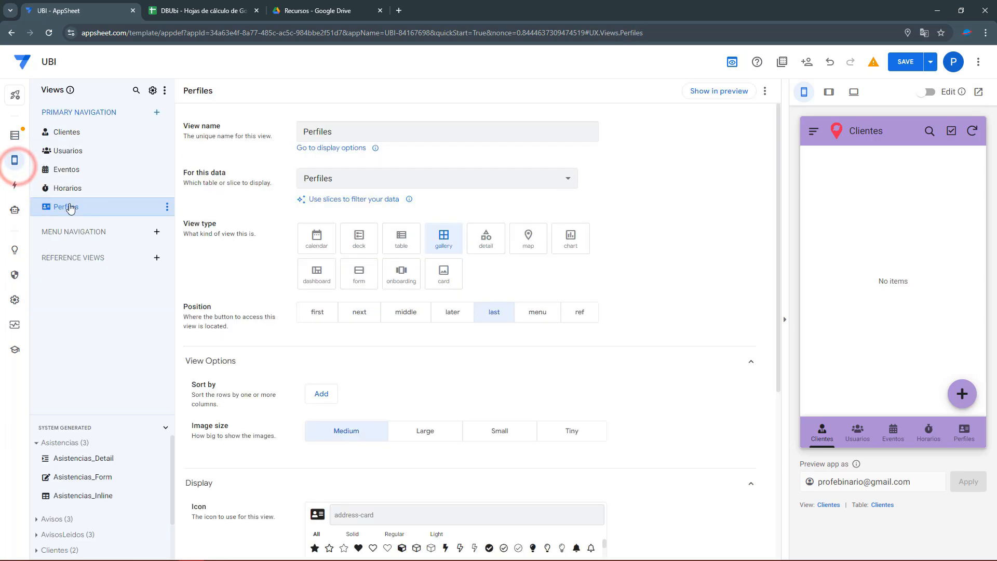
left_click_drag(98, 415, 99, 378)
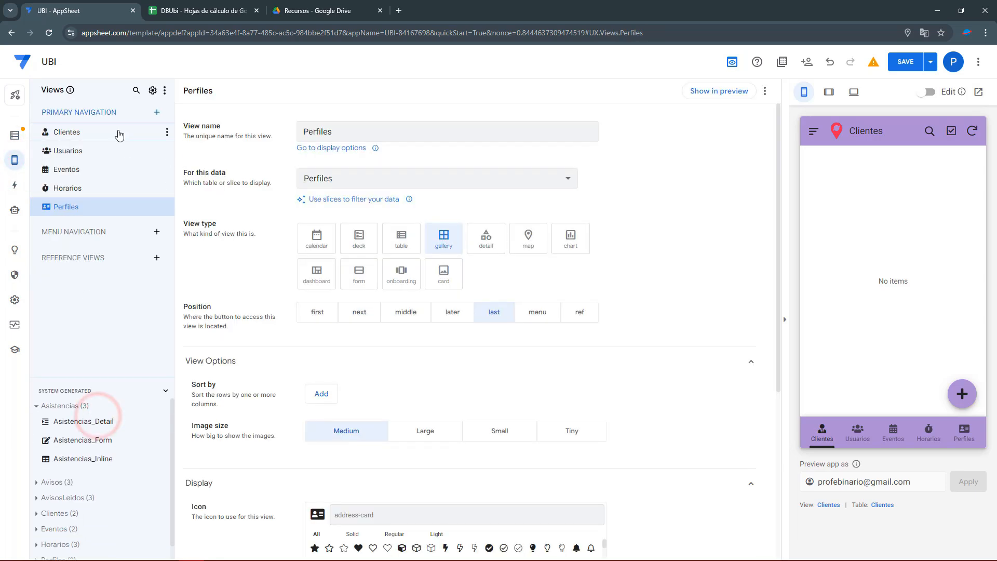
left_click(18, 138)
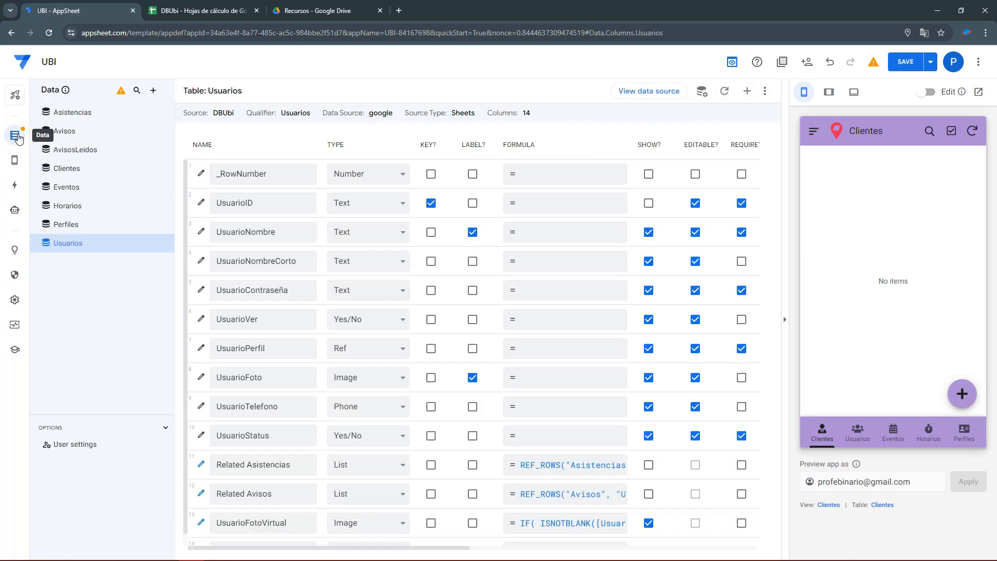
left_click(75, 442)
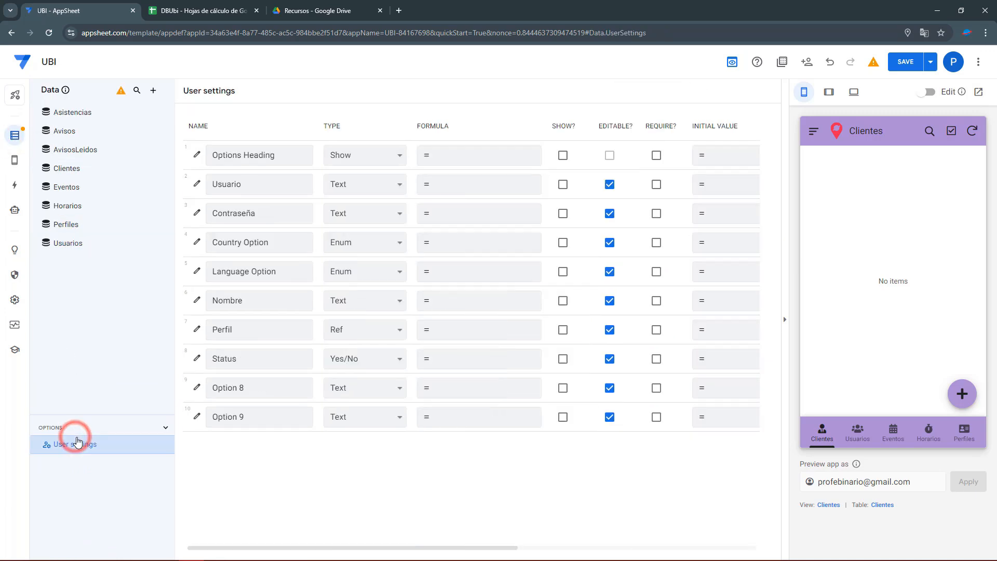
Tick Show? for Usuario and Contraseña, make Usuario required, and save the app.
left_click(563, 185)
left_click(564, 215)
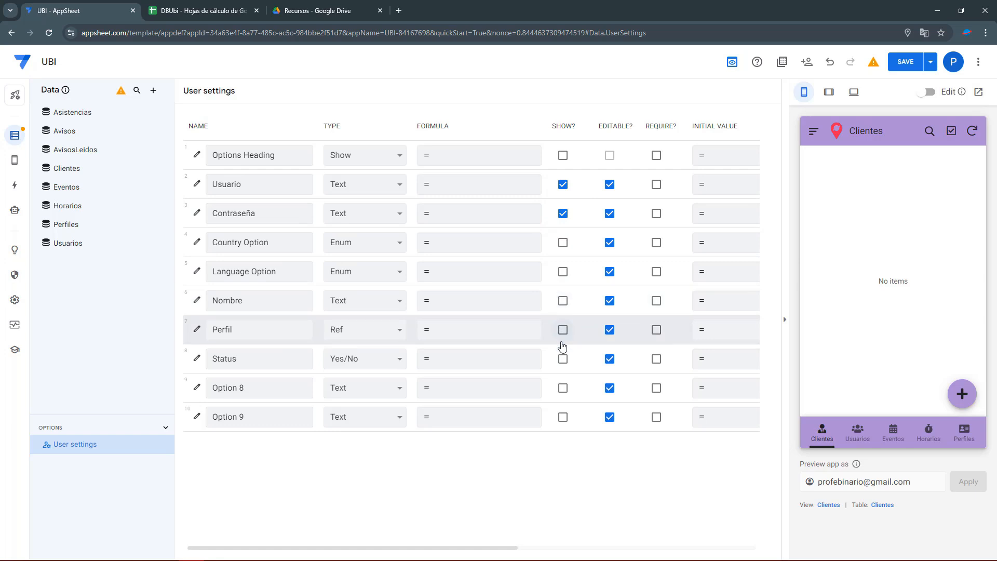
double_click(250, 300)
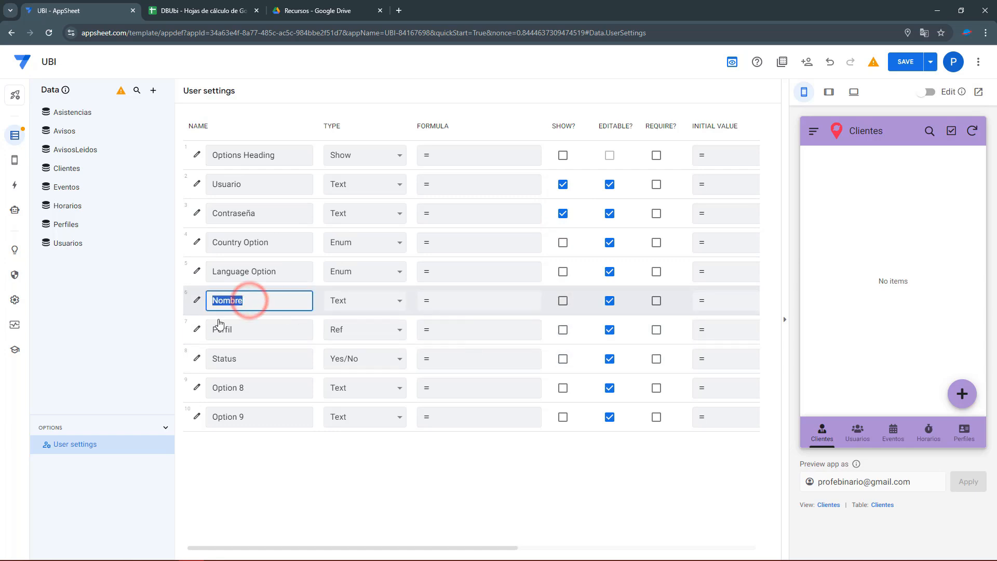
double_click(236, 330)
double_click(248, 359)
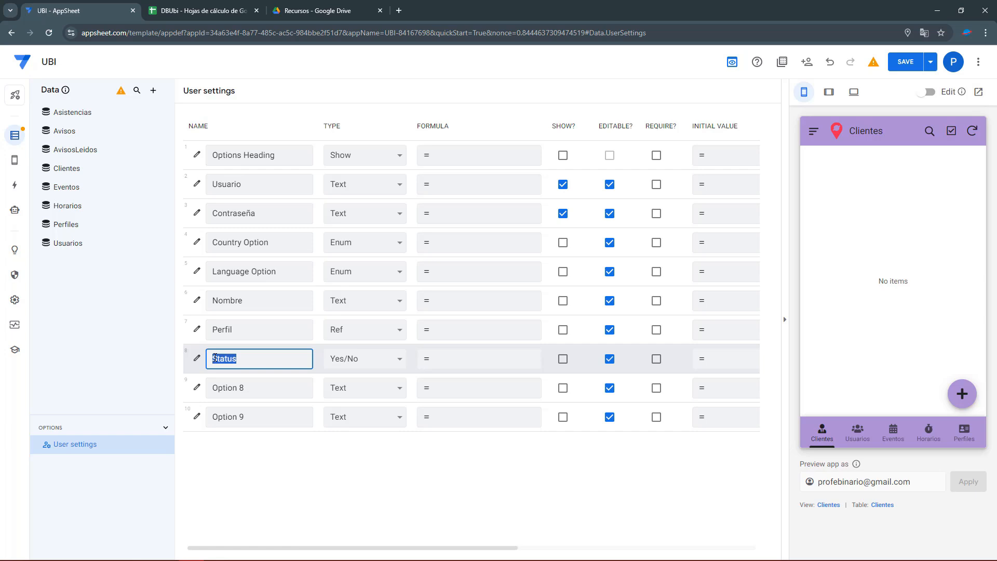
left_click(657, 185)
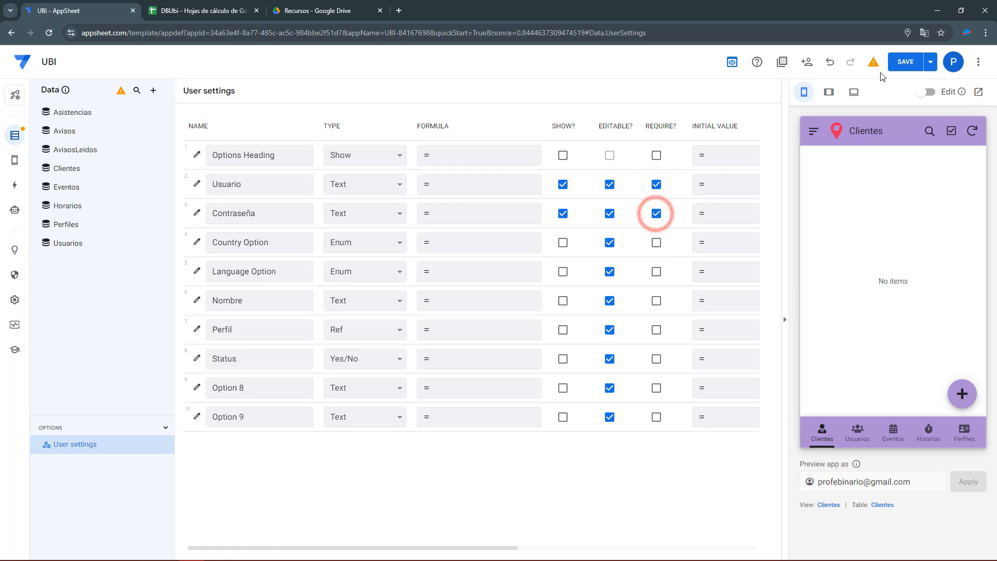
left_click(910, 64)
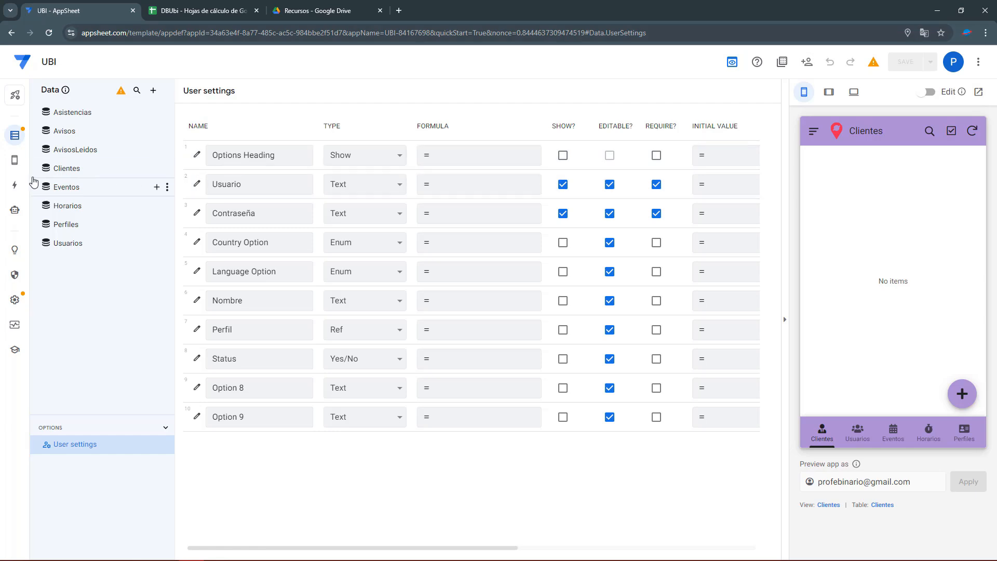
Preview the Settings menu view, then show the Usuarios table's columns in Data.
left_click(15, 163)
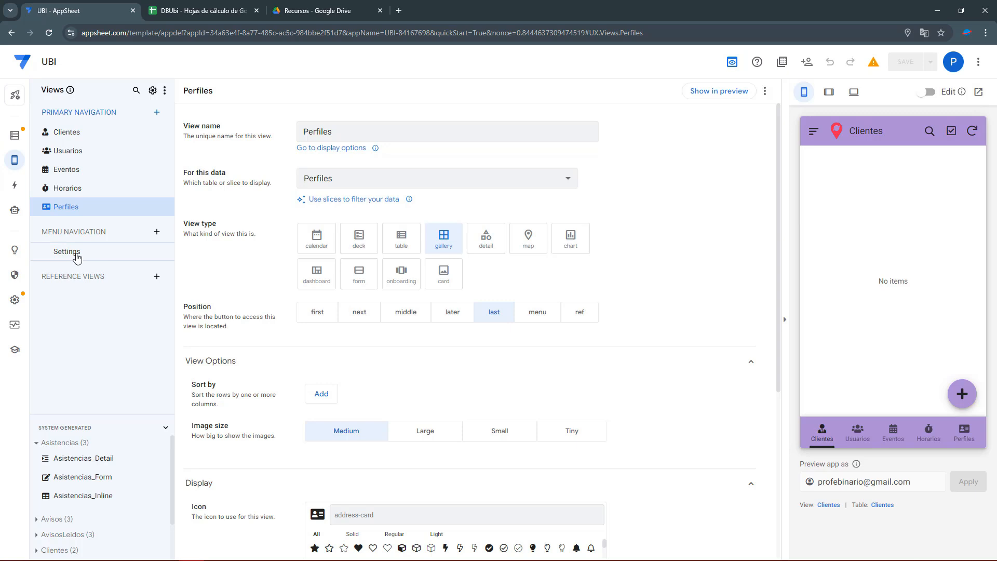
left_click(77, 254)
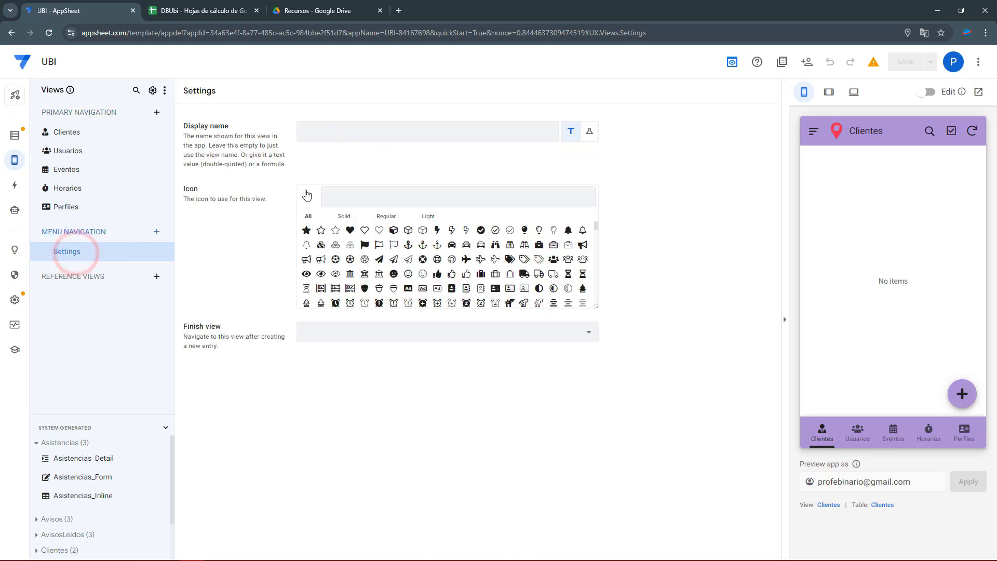
left_click(807, 134)
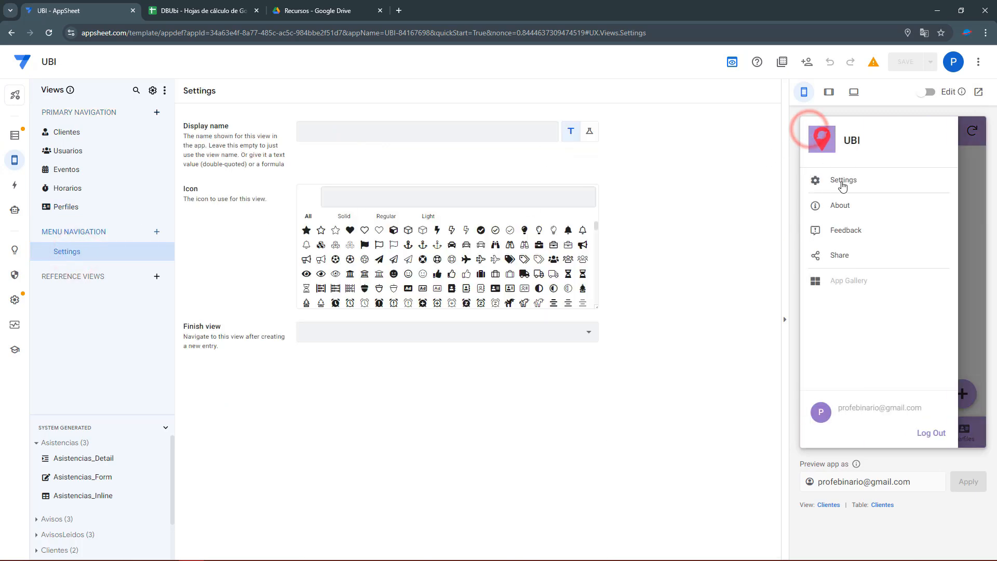
left_click(977, 191)
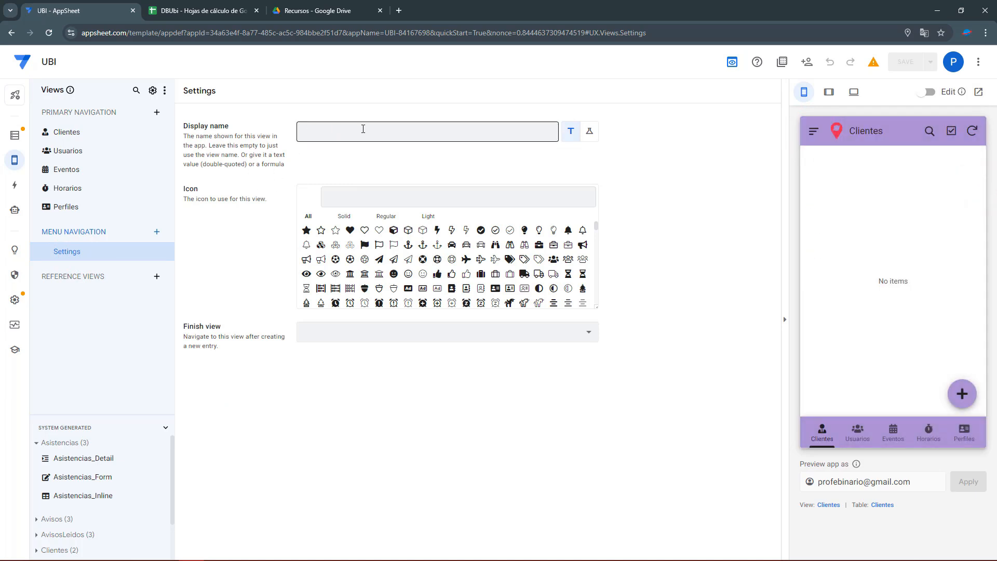
left_click(14, 141)
left_click(81, 248)
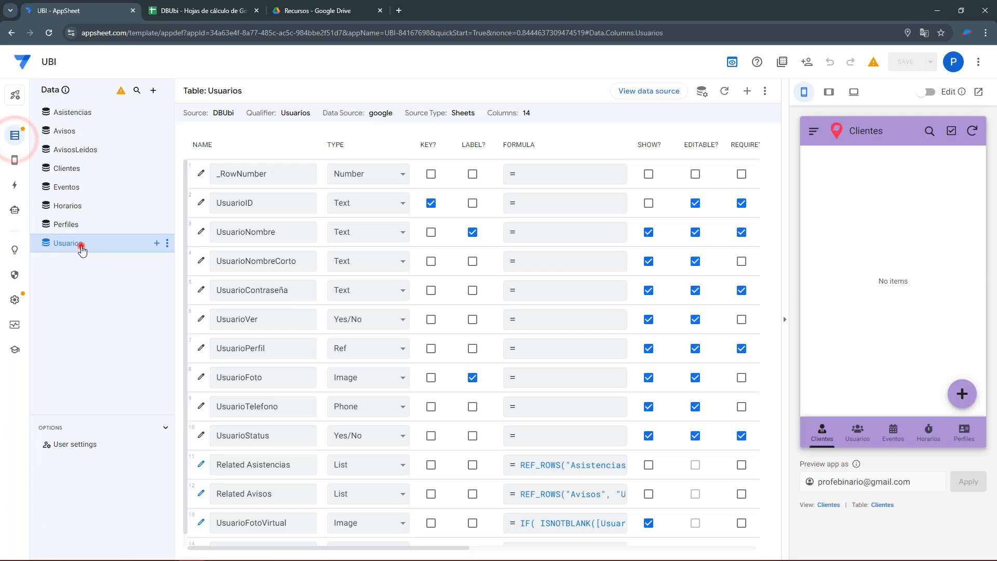
Edit the Contraseña user setting and expand its Data Validity options.
left_click(64, 442)
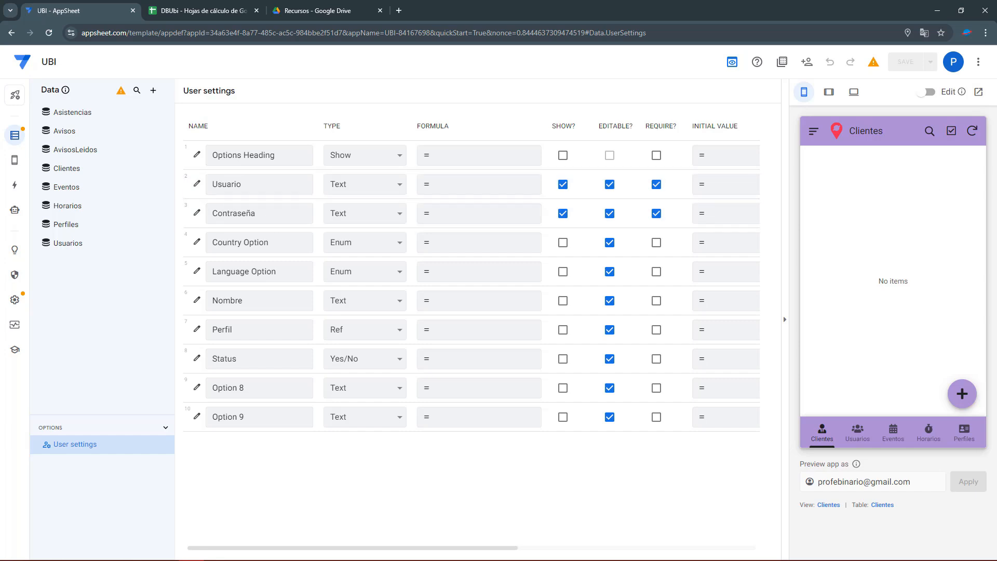
left_click(197, 214)
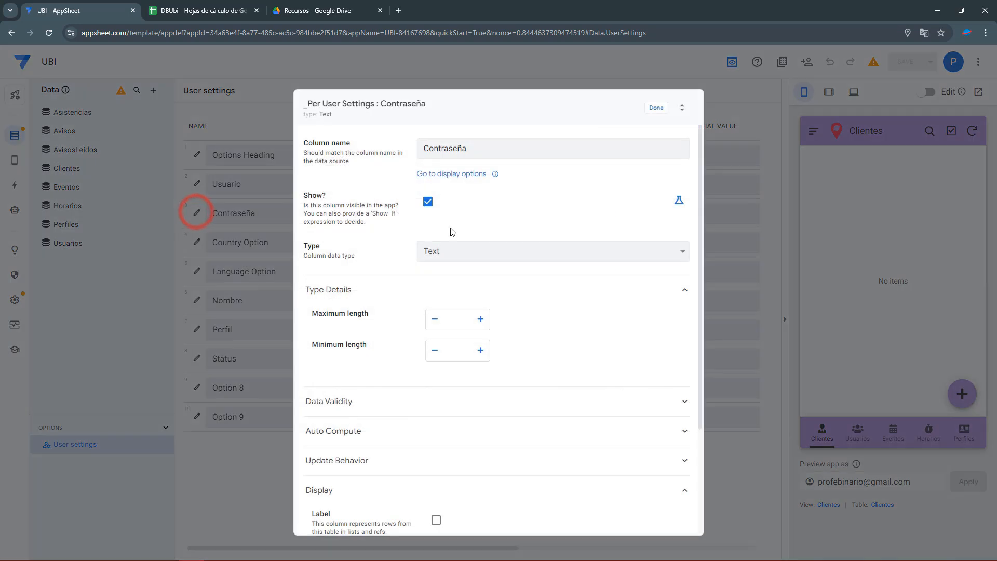
scroll(363, 302, "down", 2)
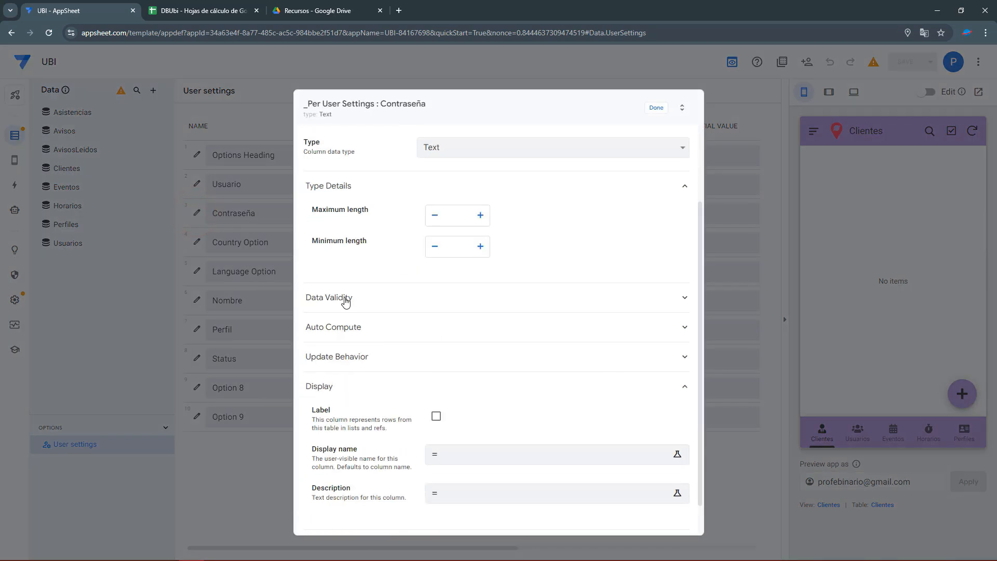
left_click(346, 300)
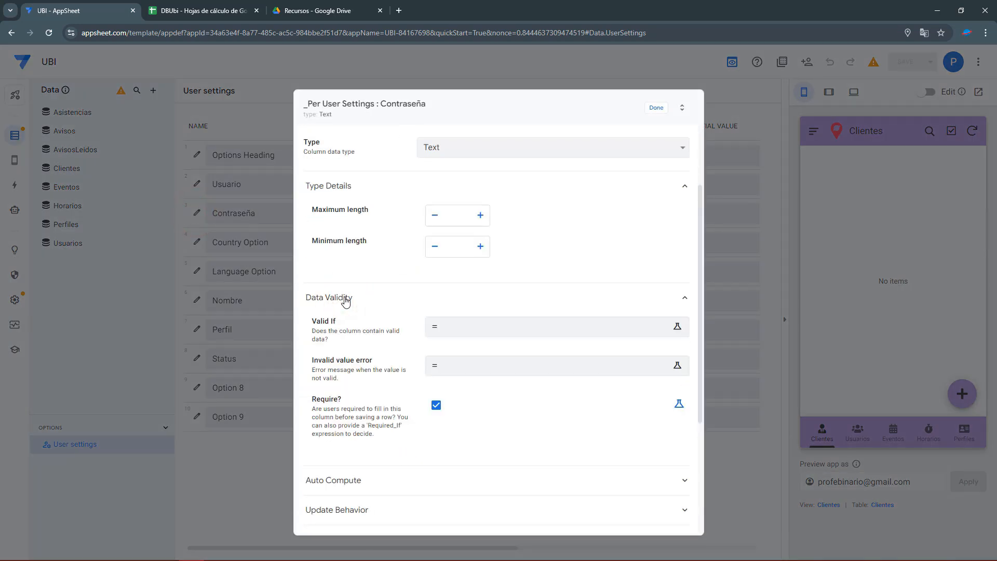
In the Valid If editor, write AND( with an indented LOOKUP([Usuario], "Usuarios", " started.
left_click(437, 325)
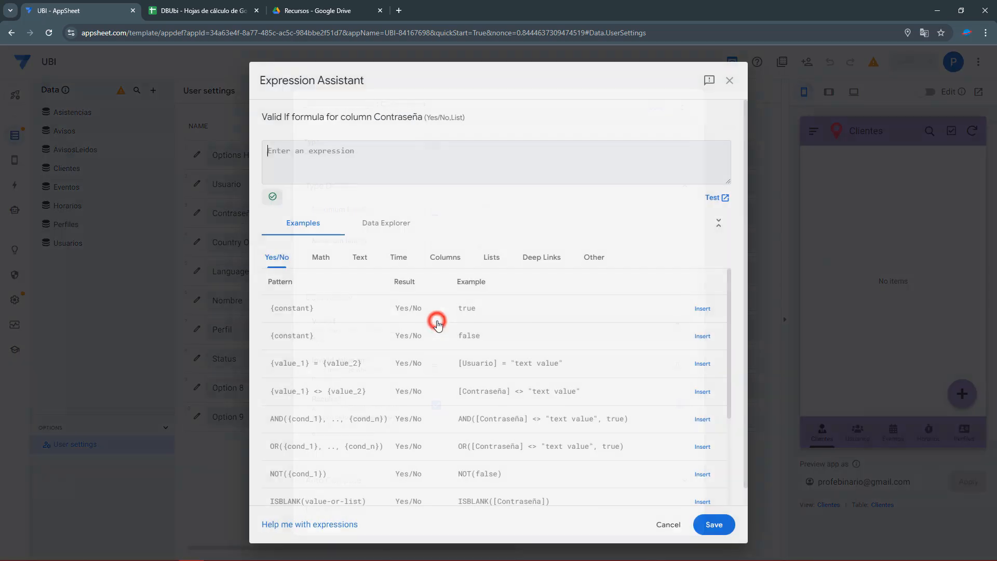
left_click(320, 167)
type("AND")
key("Return")
type("(")
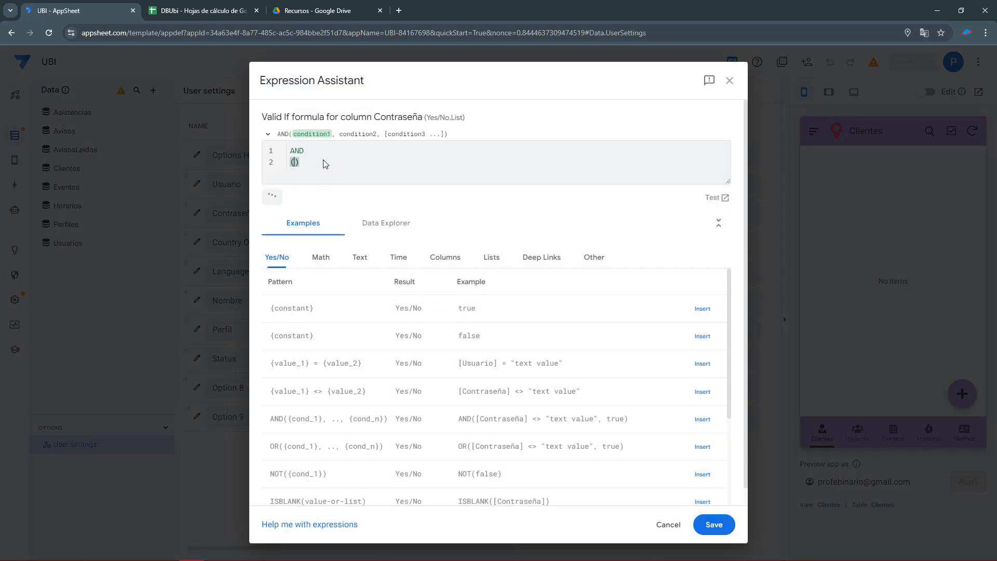
key("Return")
key("Return")
key("BackSpace")
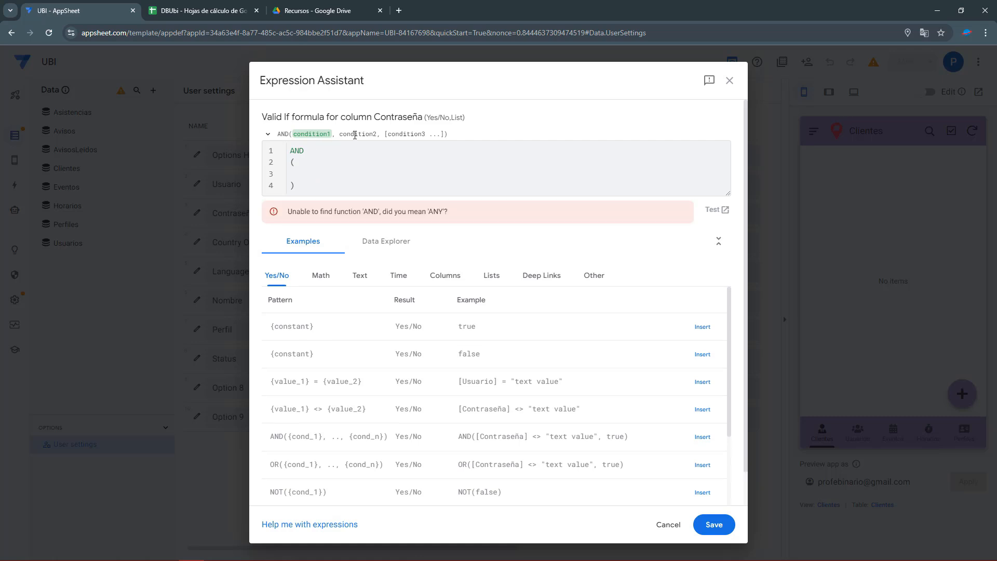
key("Tab")
type("L")
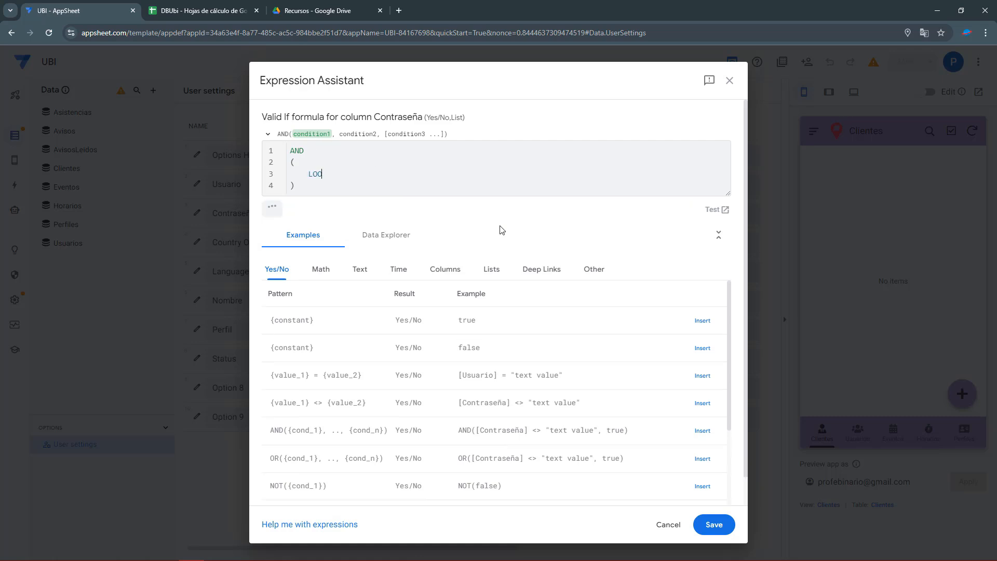
type("OOKUP()")
key("BackSpace")
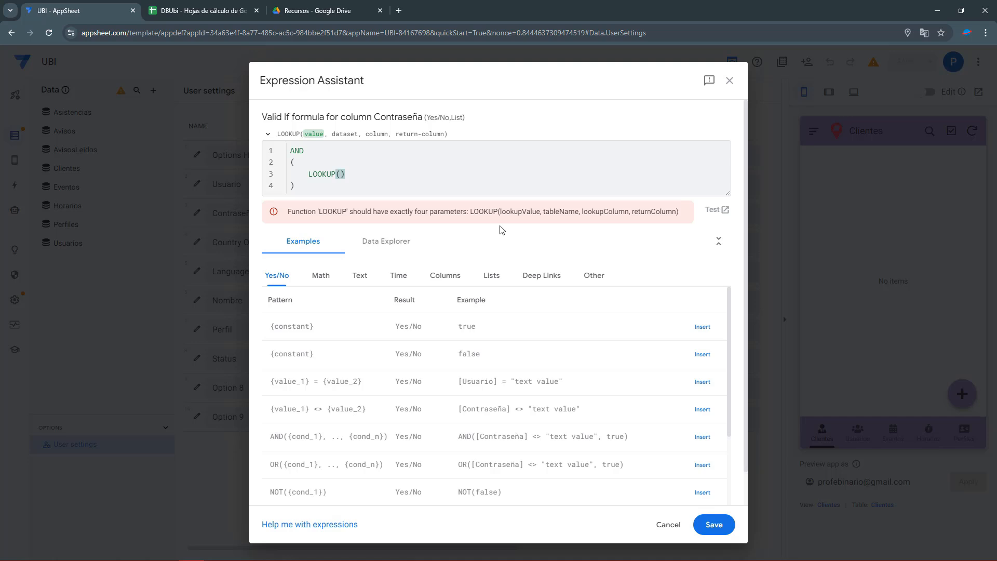
type("[")
type("Usuario")
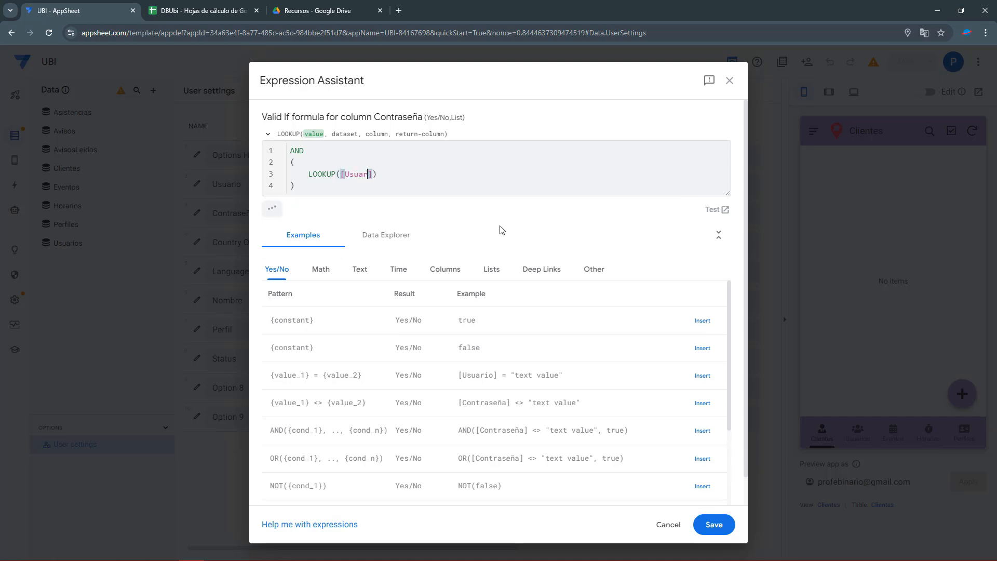
type("],")
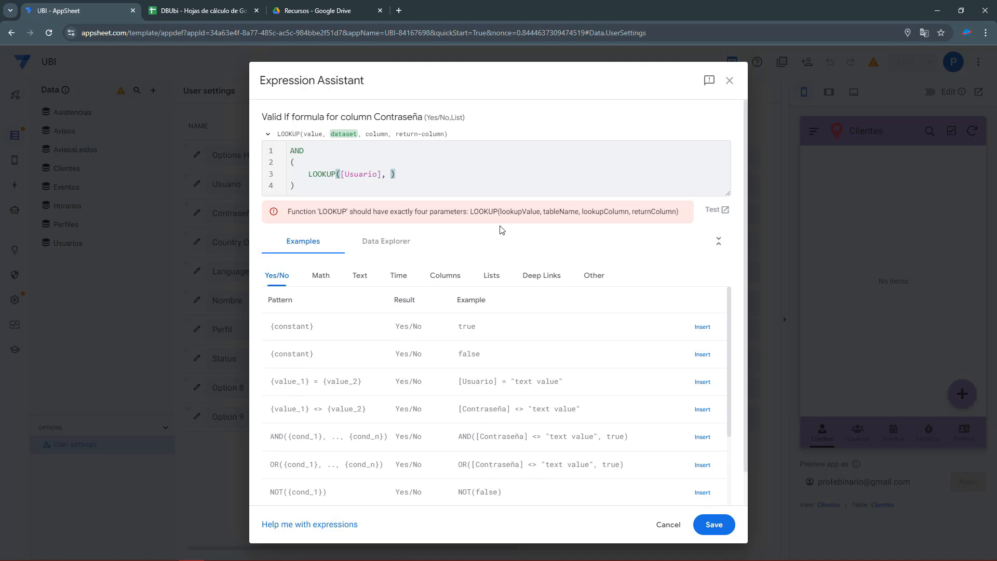
type(" \"Usuarios\",\"")
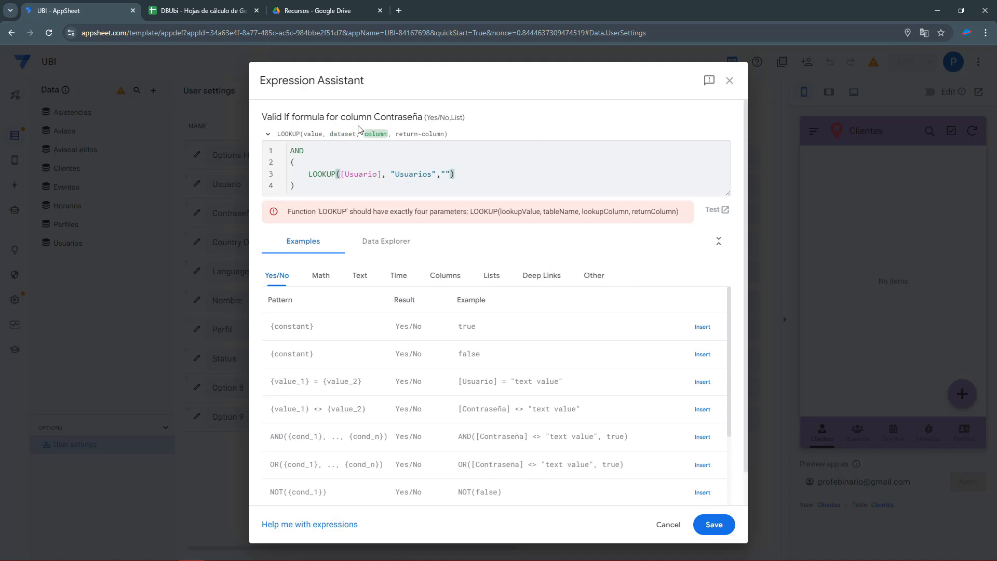
Check the UsuarioID column values in the DBUbi spreadsheet, then return to the formula.
left_click(218, 6)
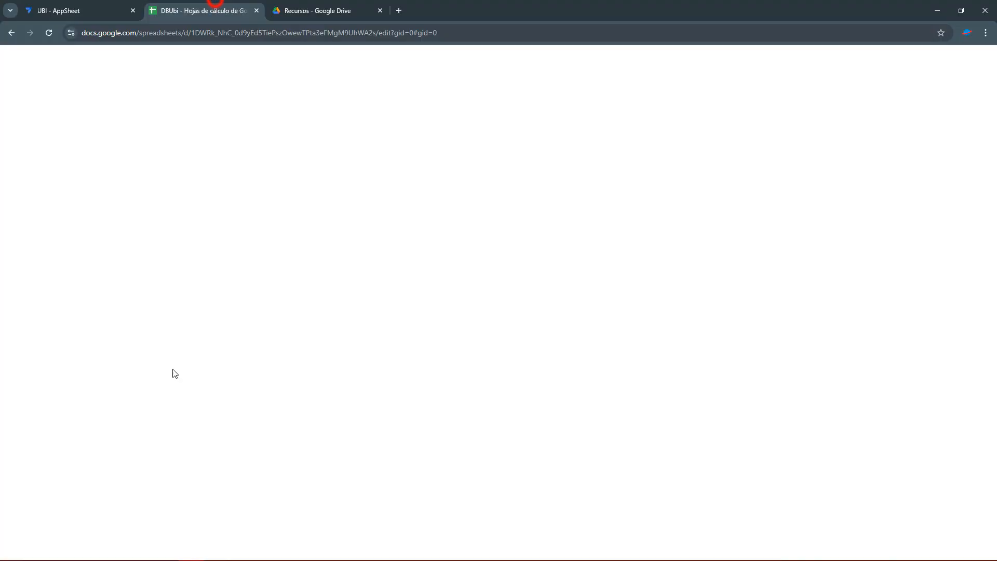
left_click_drag(53, 141, 62, 205)
left_click(92, 12)
Enter "UsuarioID" as the LOOKUP key column and begin the return-column argument.
left_click(447, 173)
type("Usuario], \"Usuarios\",\"Usuario")
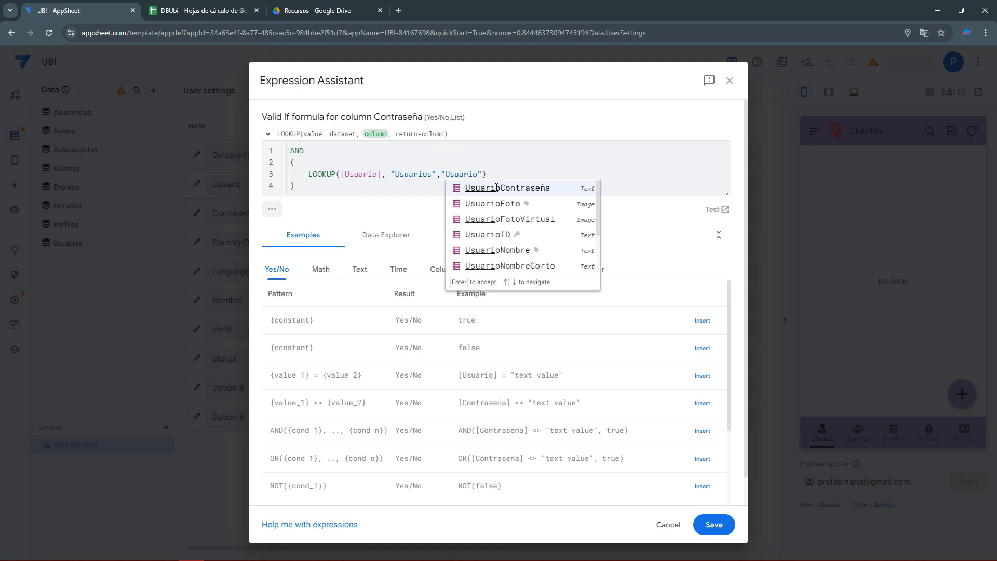
type("ID\", \"\"")
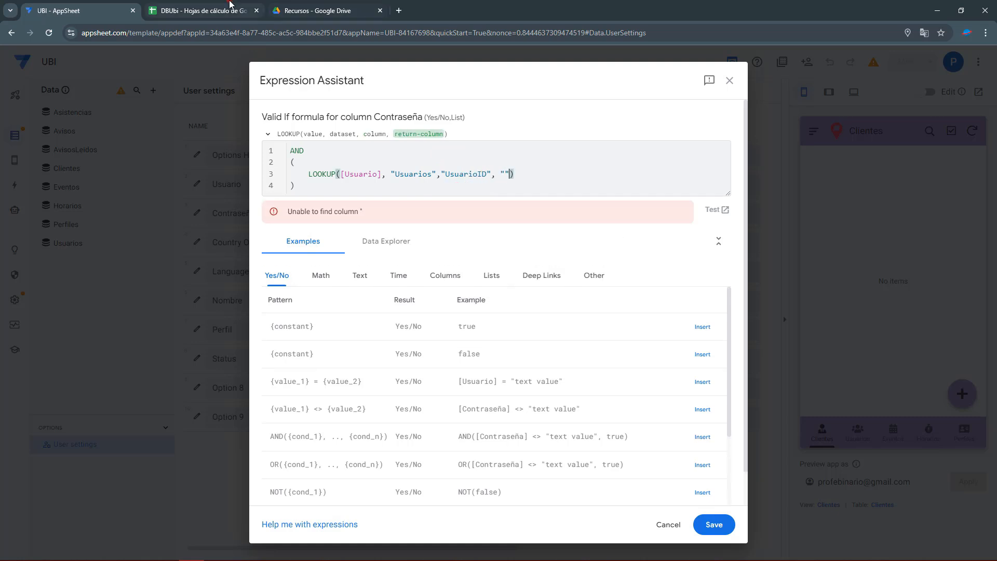
left_click(230, 7)
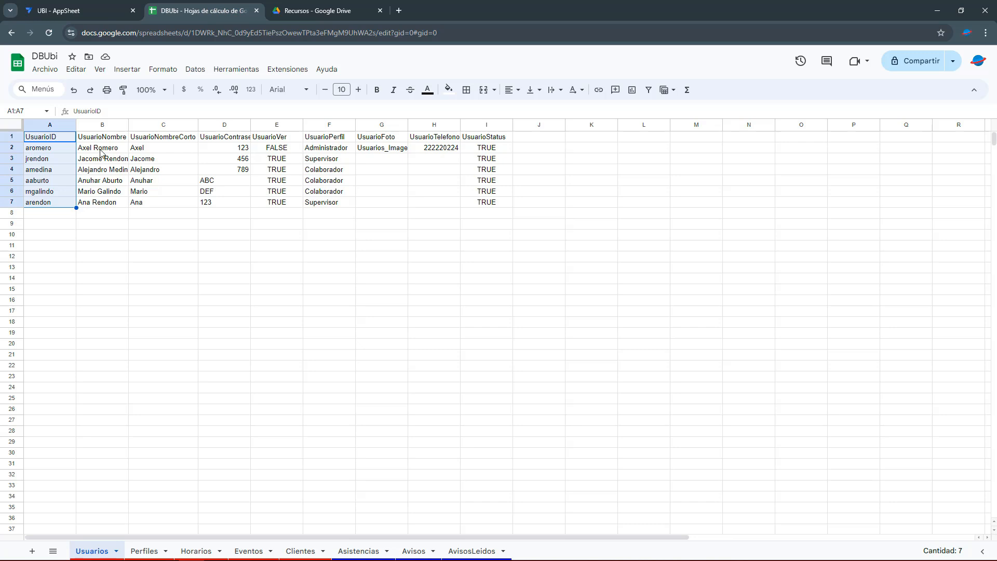
left_click(64, 11)
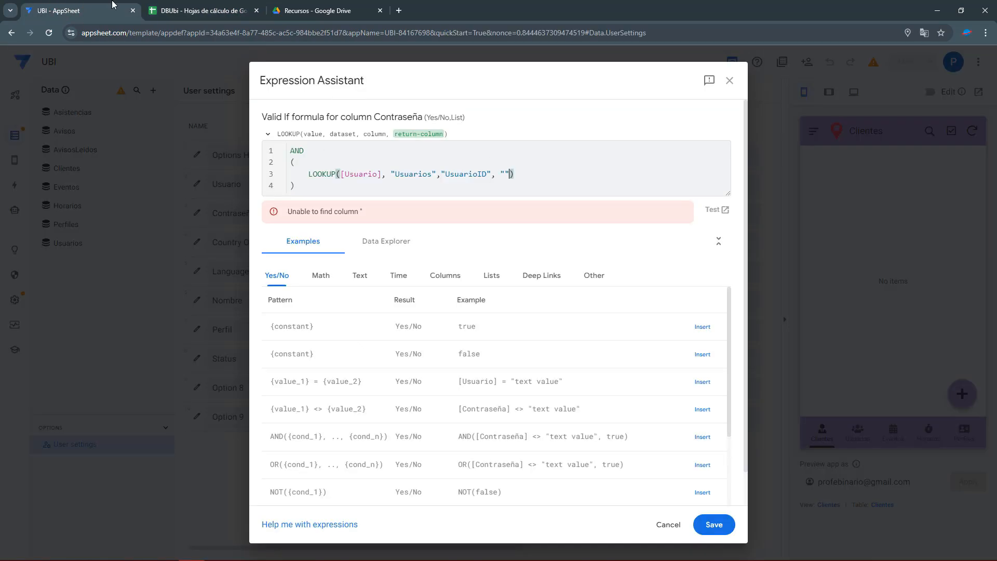
Review the password column D in the Usuarios sheet, then return to LOOKUP's return-column argument.
left_click(166, 11)
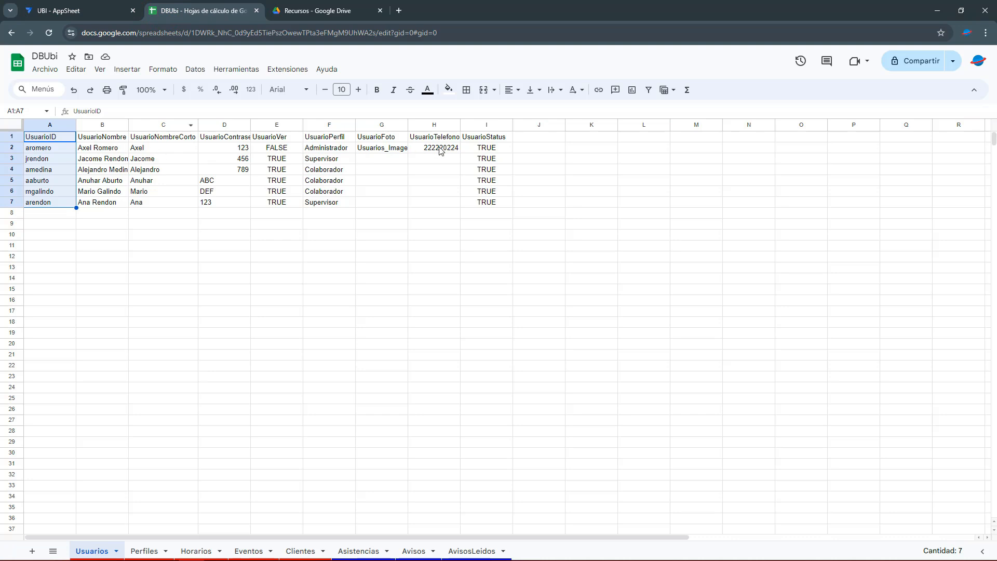
left_click(222, 149)
key("ctrl+shift+Down")
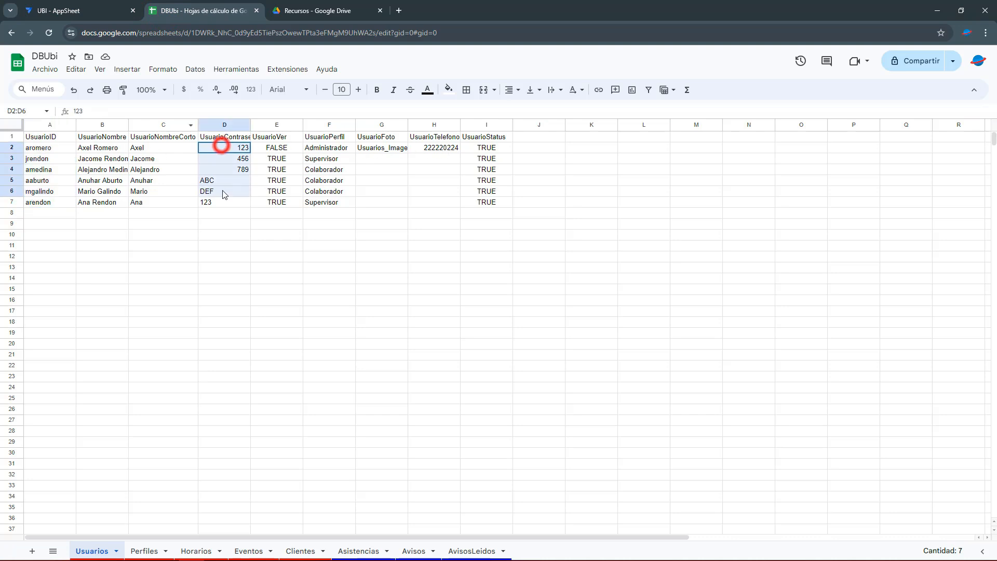
double_click(251, 125)
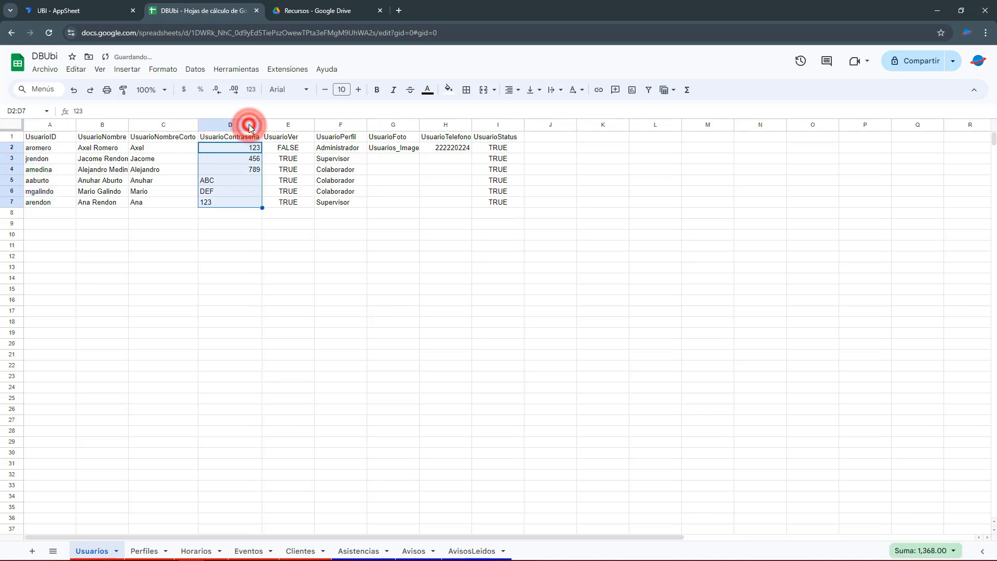
left_click(80, 10)
left_click(503, 175)
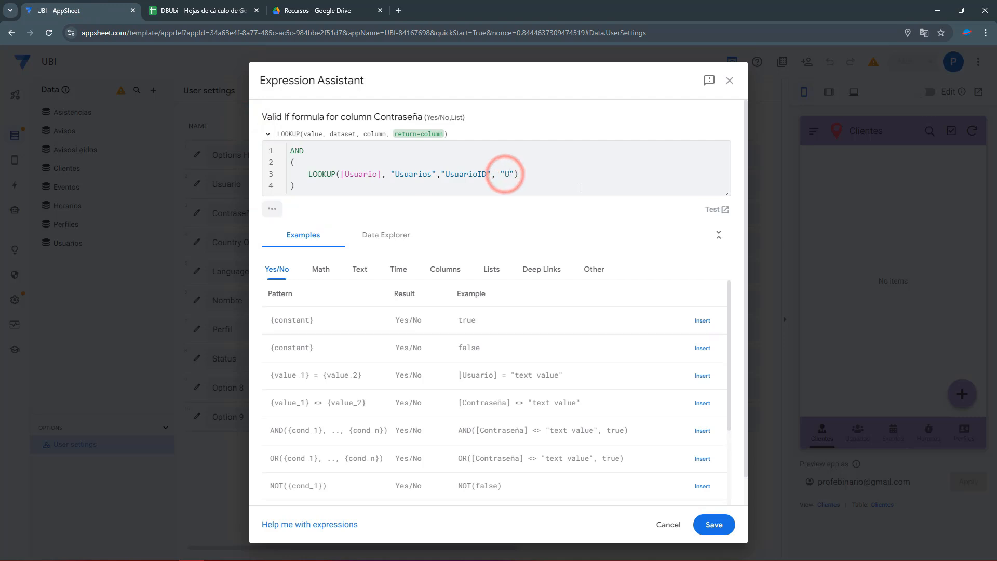
Set the LOOKUP return column to UsuarioContraseña, append = [_THIS], and start a new line.
type("UsuarioCon")
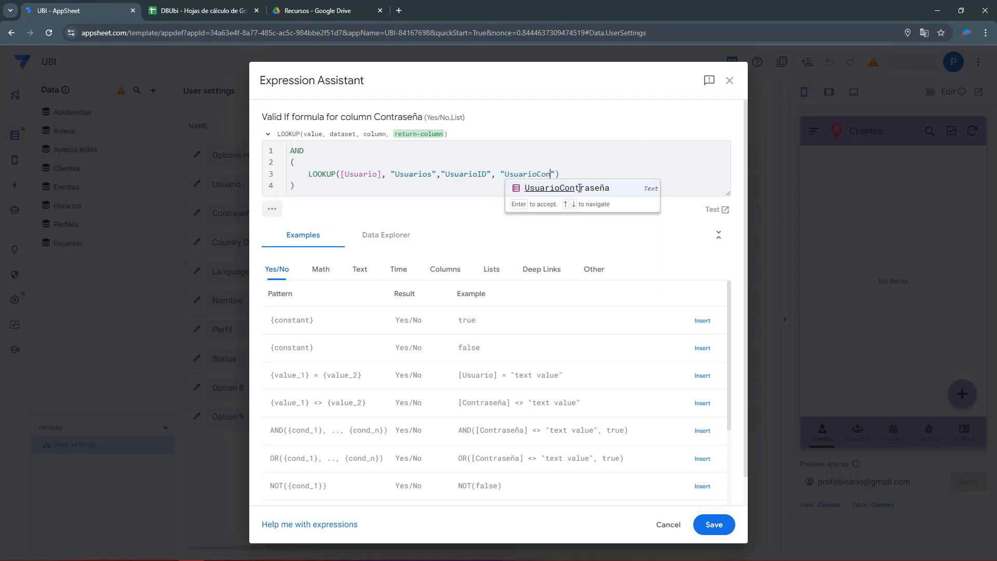
left_click(580, 188)
left_click_drag(308, 178, 592, 183)
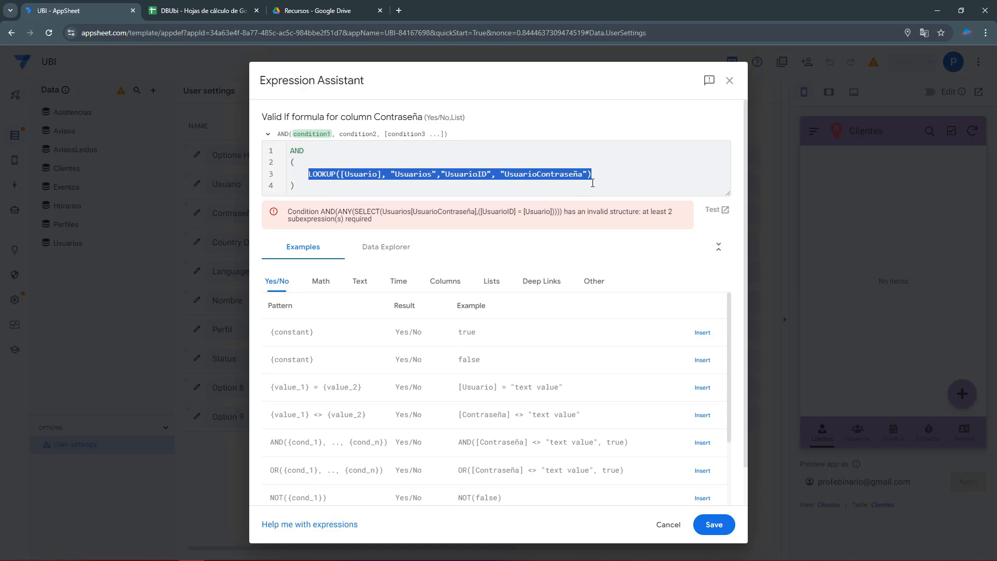
double_click(363, 175)
double_click(423, 174)
double_click(464, 176)
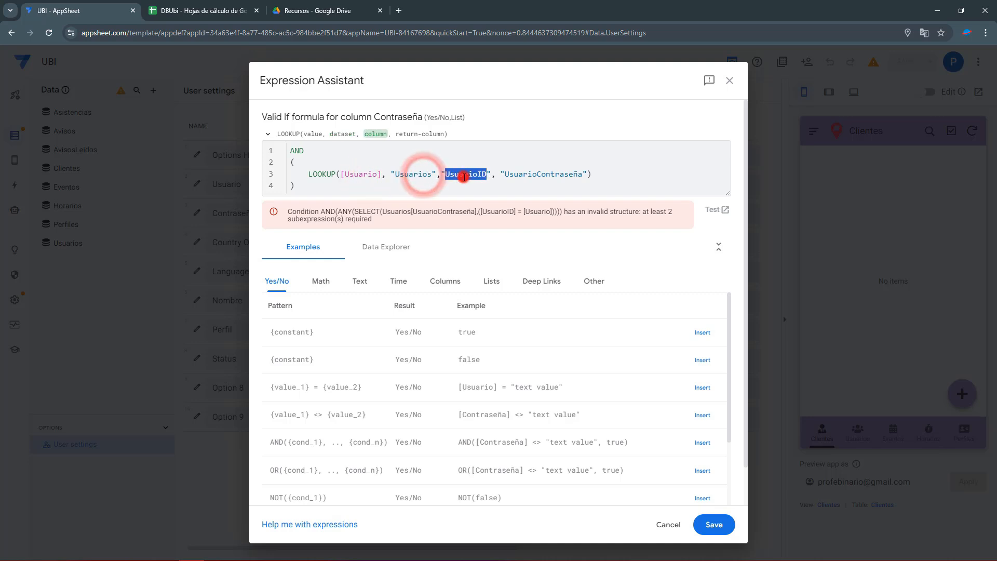
double_click(529, 174)
left_click(609, 176)
type("= ")
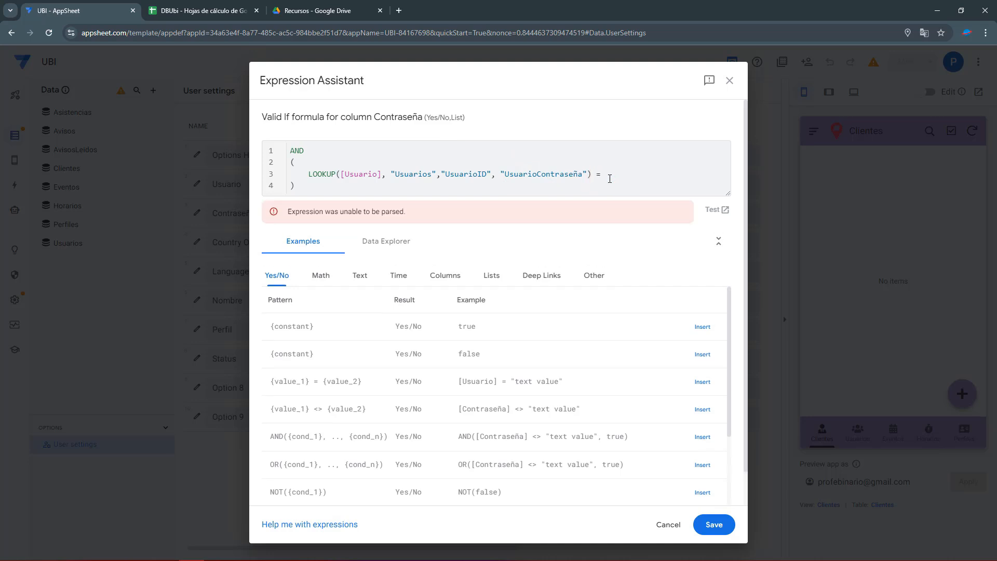
type("[_THIS")
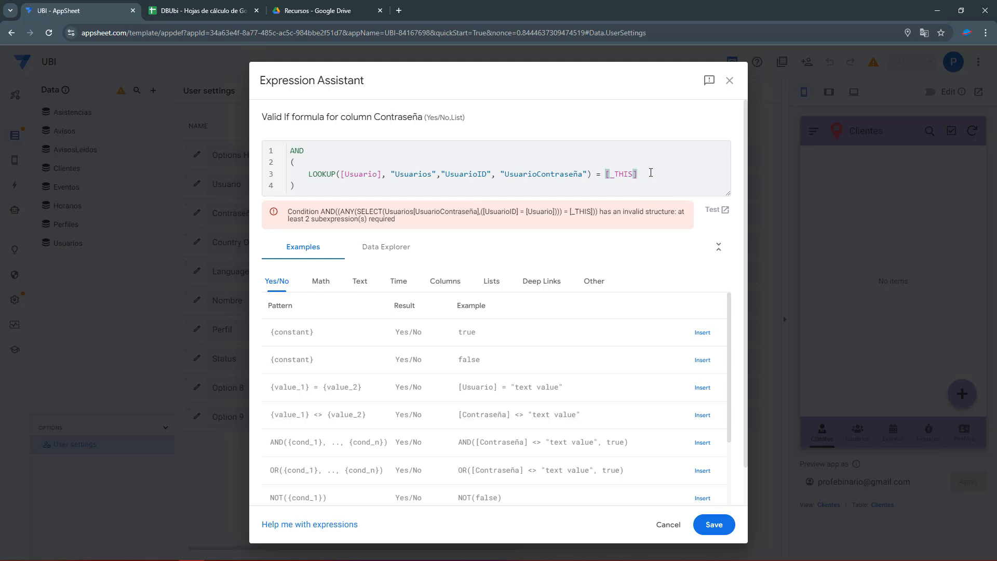
key("Return")
Add a comma and paste a copy of the first condition on line 4.
type(",")
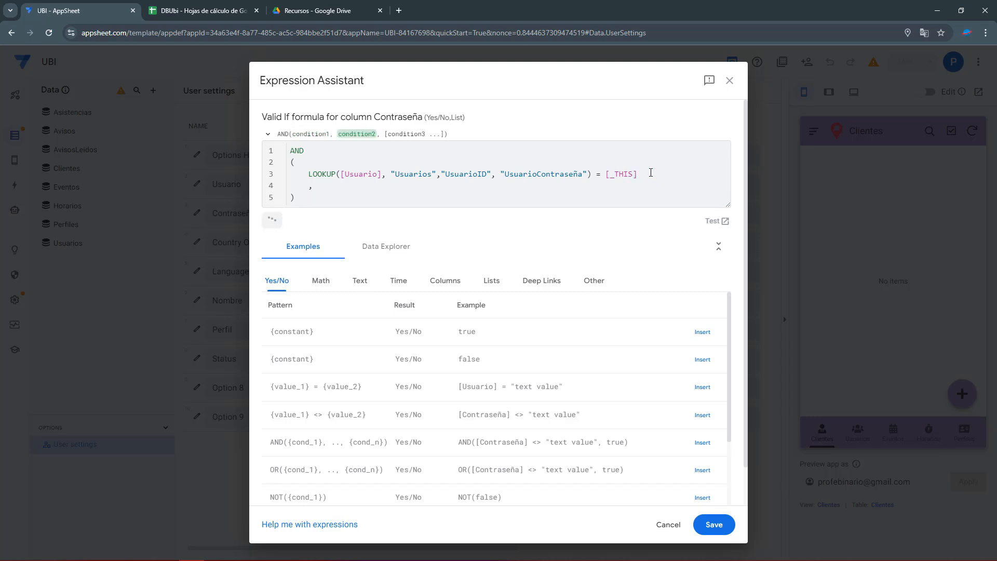
left_click(307, 174)
left_click_drag(639, 173, 310, 177)
key("ctrl+c")
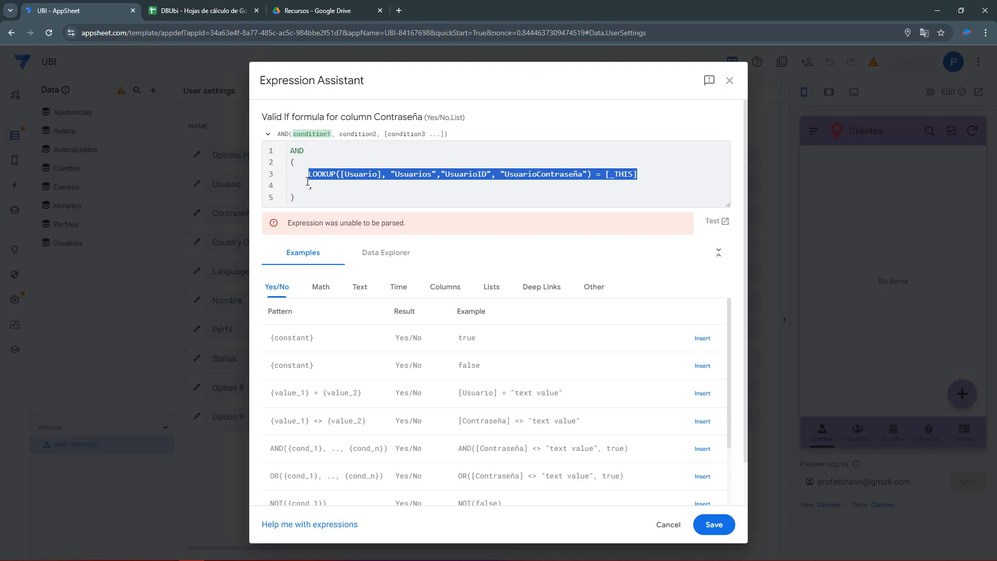
left_click(330, 187)
key("ctrl+v")
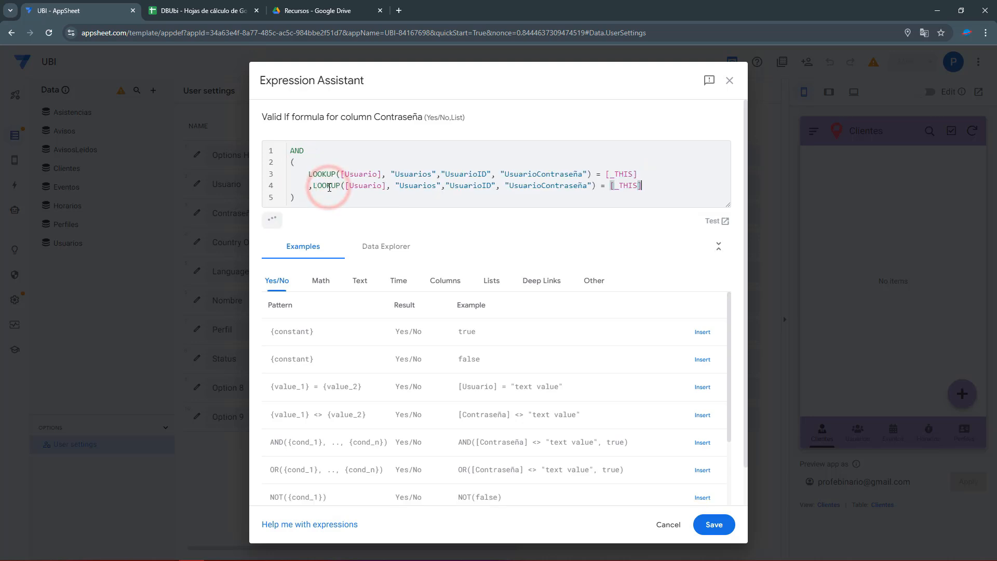
Review the copied lookup's [Usuario], Usuarios and UsuarioID arguments on line 4.
double_click(370, 188)
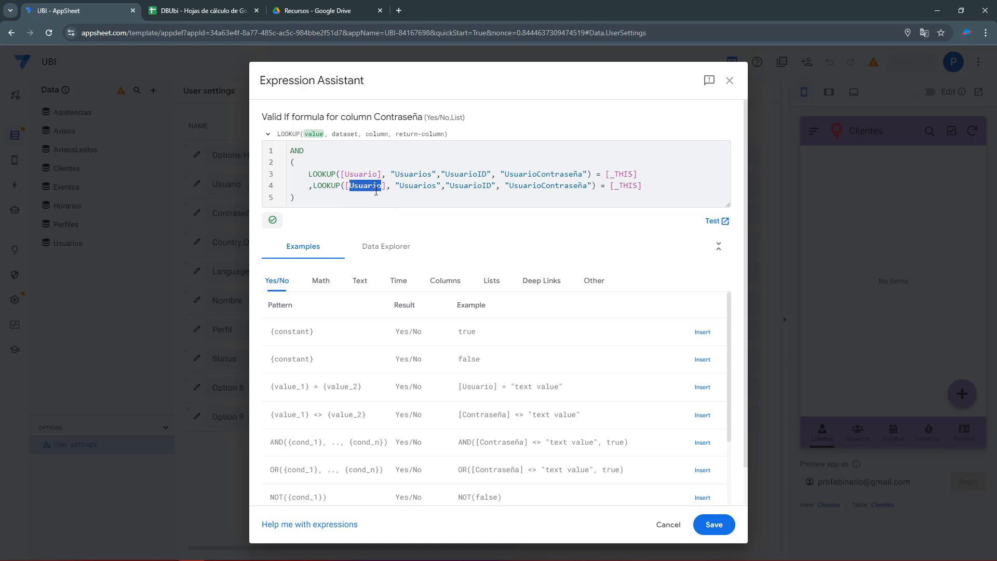
double_click(410, 188)
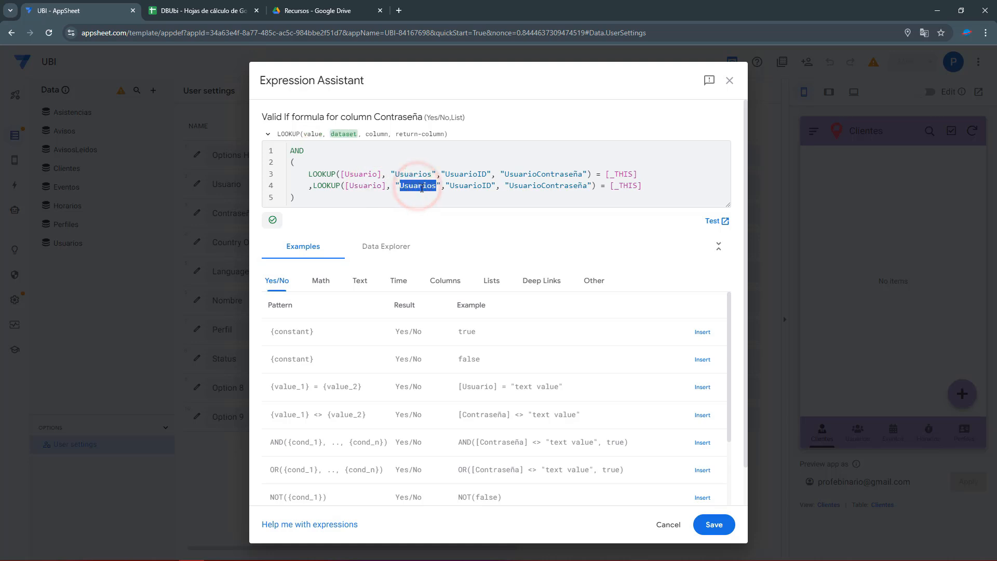
left_click(476, 186)
double_click(414, 185)
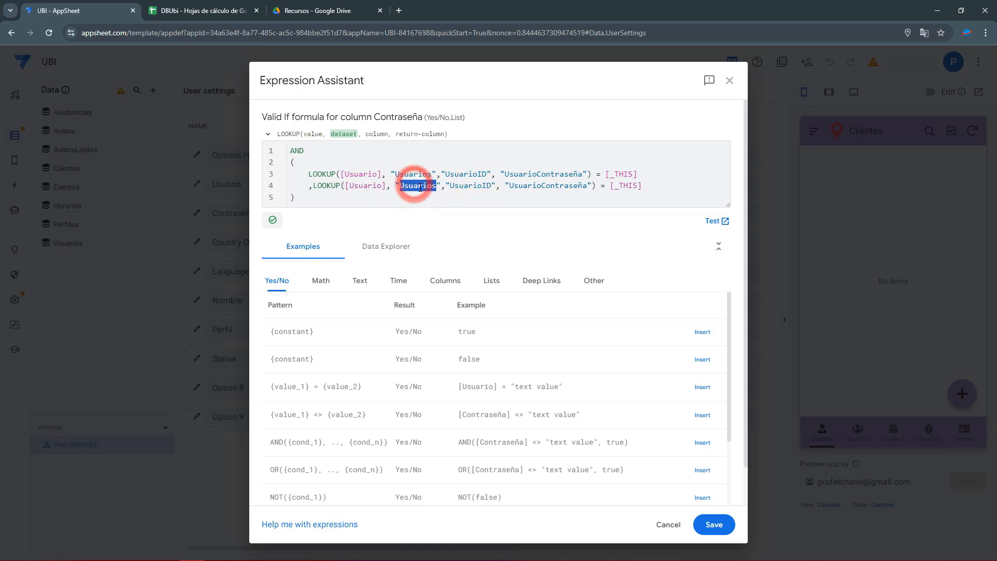
left_click(482, 189)
double_click(482, 188)
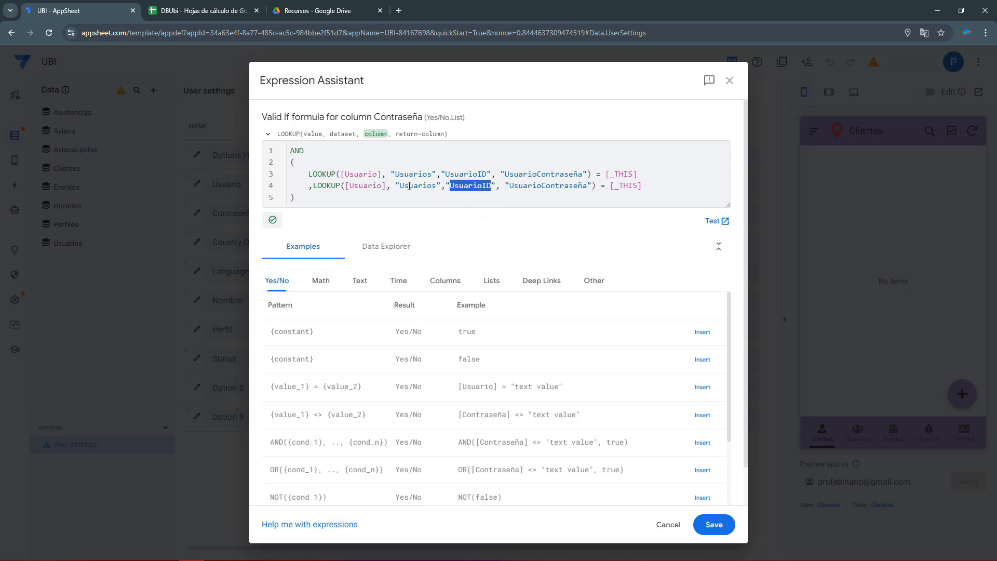
left_click(360, 185)
left_click_drag(364, 185, 387, 185)
left_click_drag(468, 185, 492, 186)
Change line 4 to return UsuarioStatus compared to TRUE, and save the formula.
double_click(522, 185)
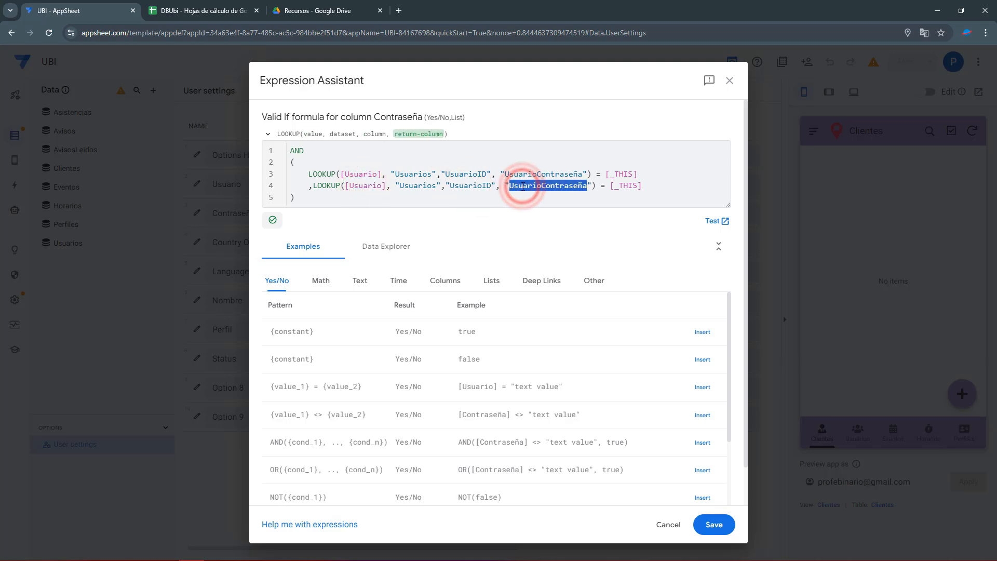
type("Usuario")
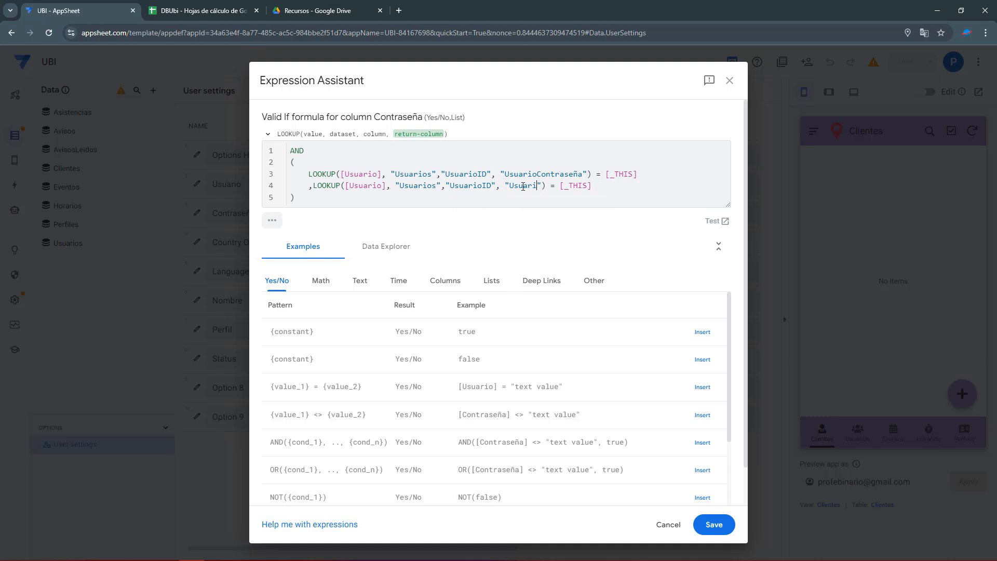
type("S")
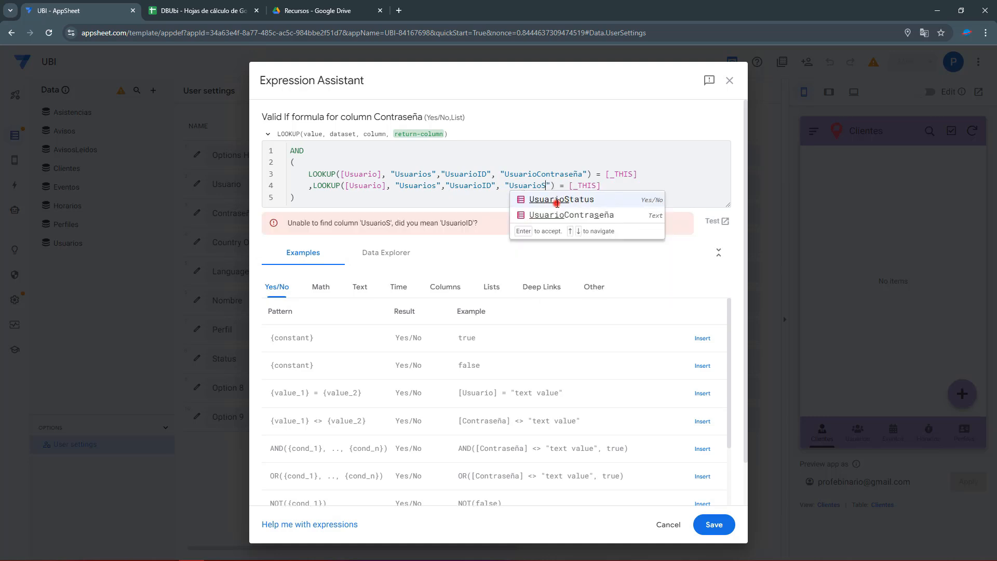
left_click(557, 201)
left_click(607, 187)
left_click_drag(632, 187, 592, 187)
type("TRUE")
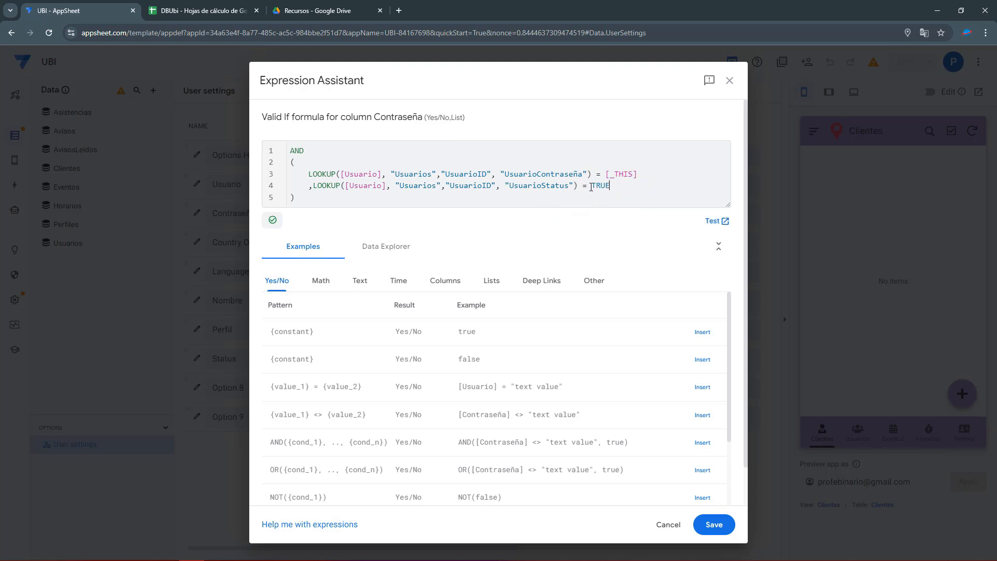
left_click(710, 524)
left_click(475, 367)
Enter "❌ Autenticación incorrecta" as the invalid-value error expression and save it.
left_click(327, 164)
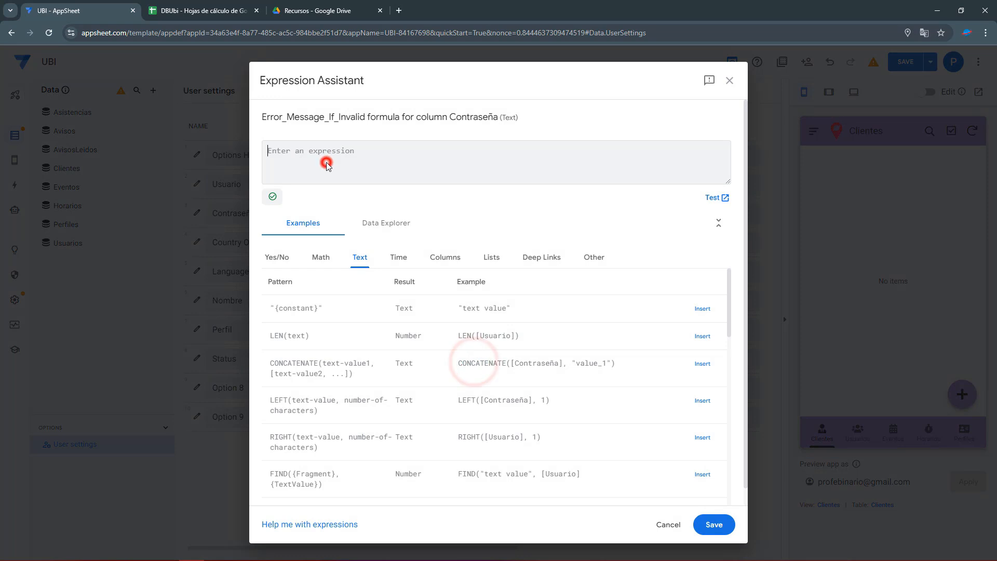
left_click(714, 525)
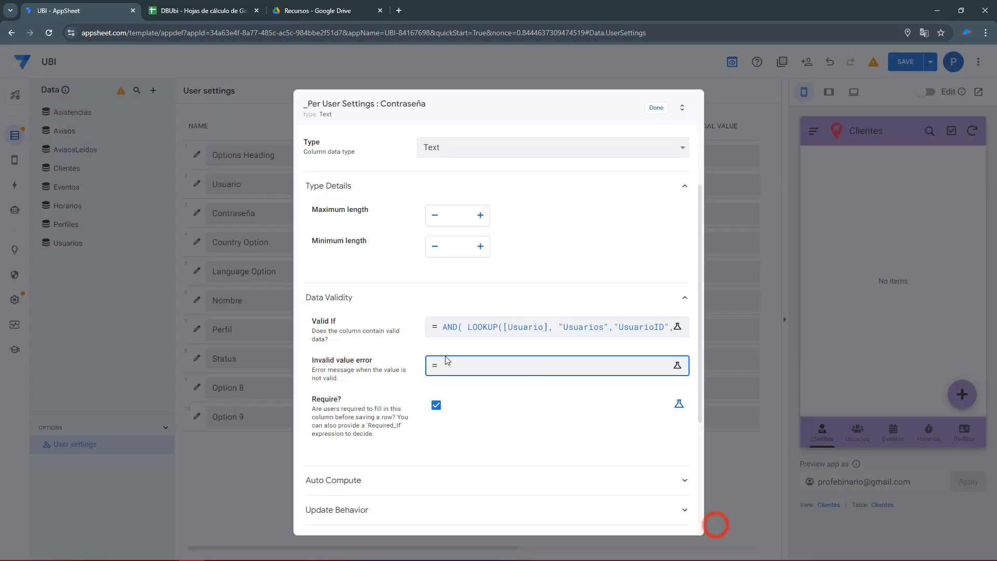
left_click(446, 365)
type("\"")
key("super+period")
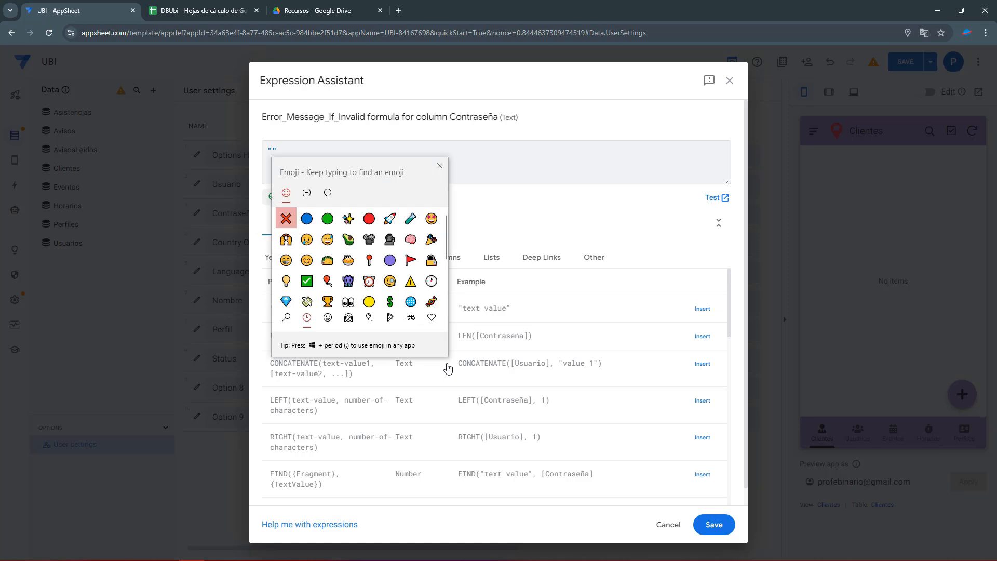
left_click(286, 218)
left_click(283, 150)
type("Autenticación incorrecta")
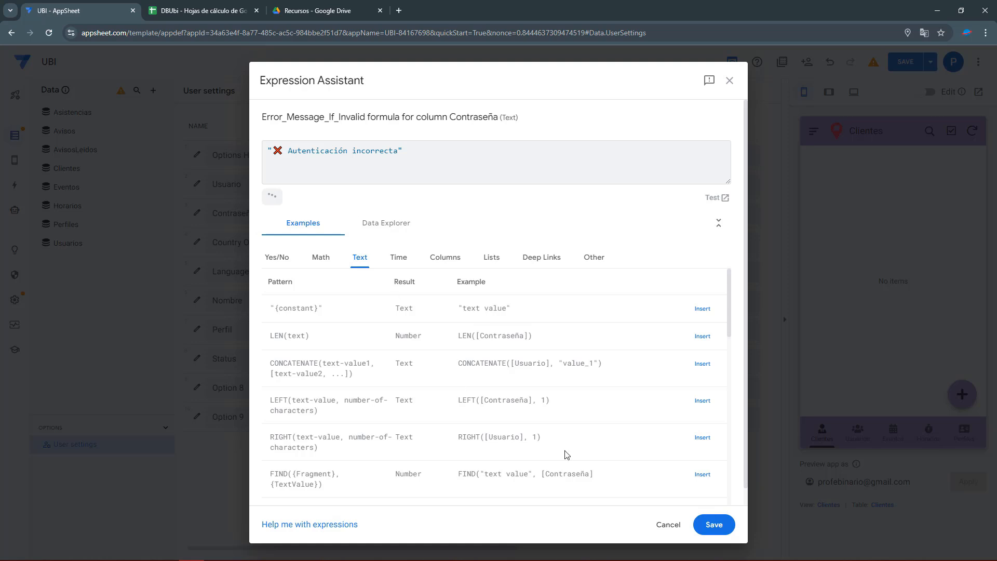
left_click(712, 526)
Finish editing the Contraseña column and save the app.
left_click(656, 108)
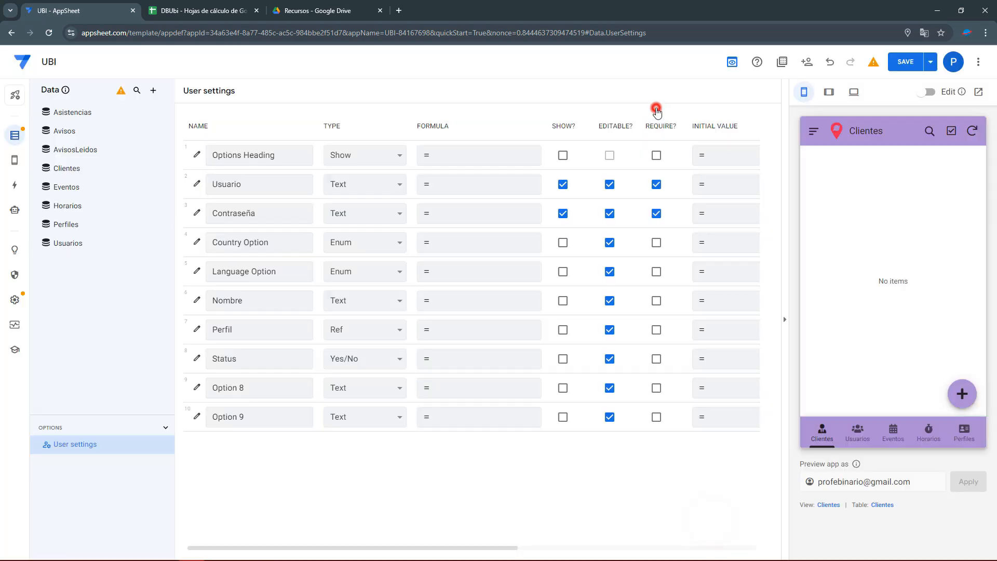
left_click(892, 68)
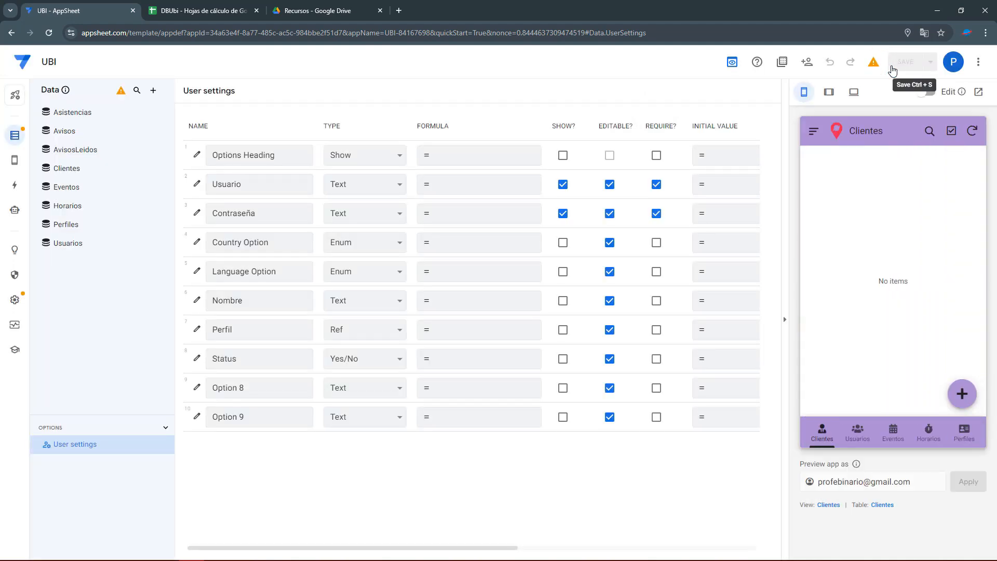
left_click(269, 213)
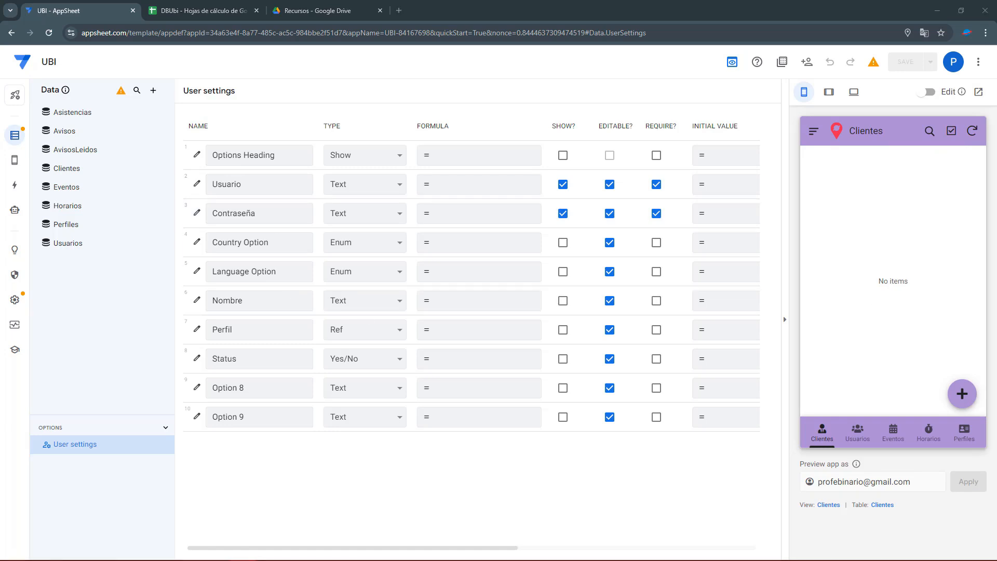
Give Nombre the App Formula LOOKUP([Usuario], "Usuarios", "UsuarioID", "UsuarioNombre") and save it.
left_click(447, 301)
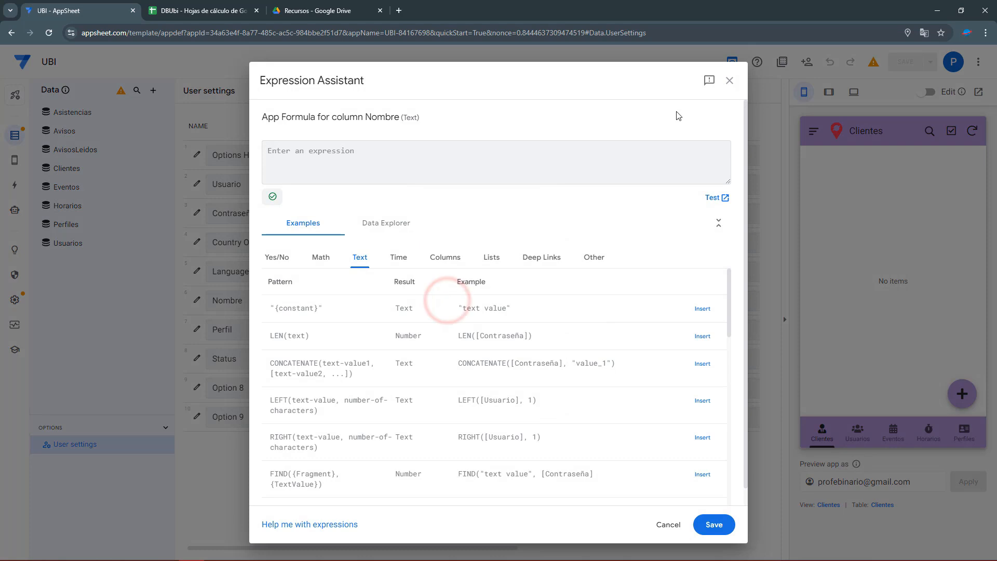
left_click(730, 80)
left_click(457, 296)
left_click(397, 161)
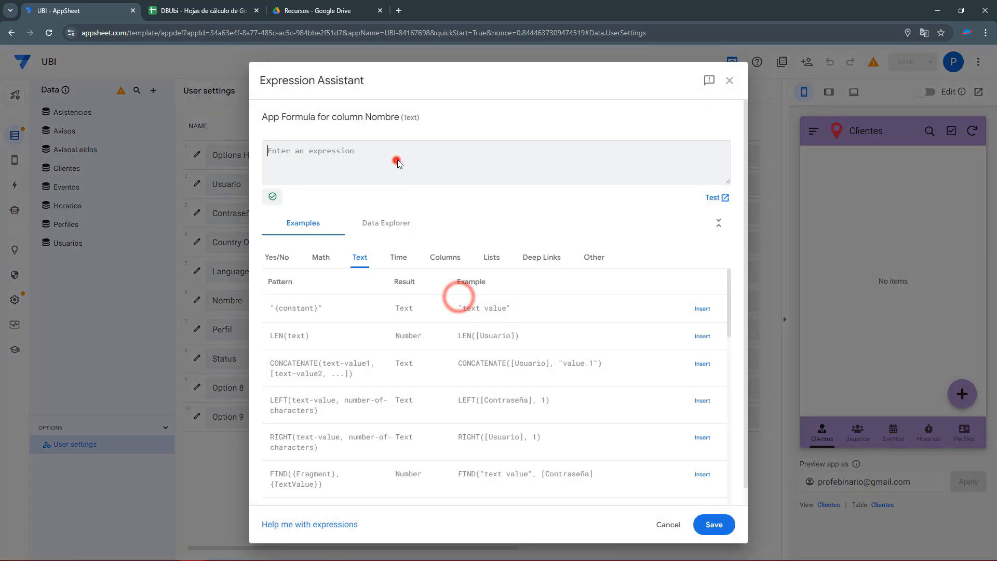
type("LOOKUP([Usuario], \"Usuarios\", \"UsuarioID\", \"UsuarioNombre\")")
left_click_drag(300, 150, 341, 150)
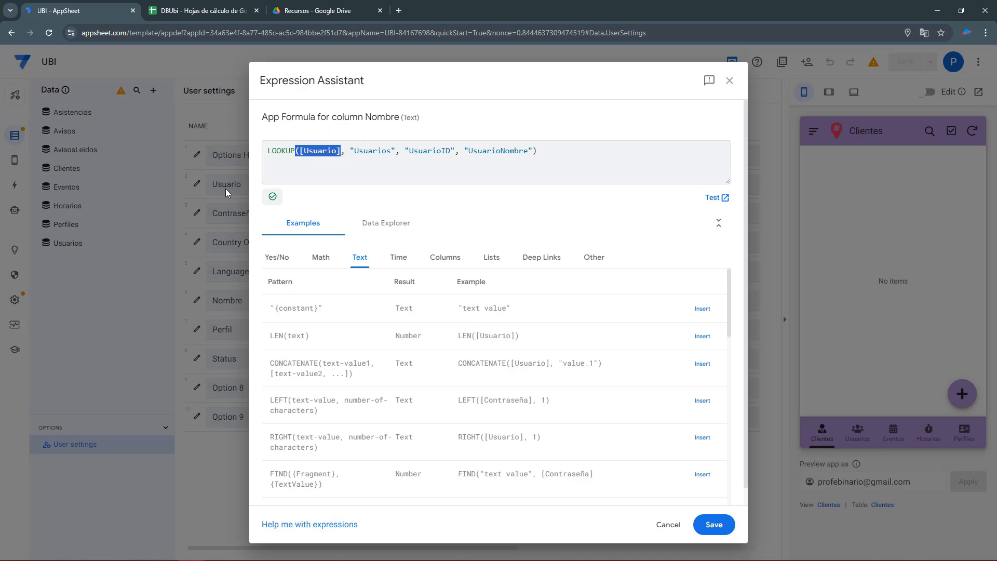
double_click(370, 150)
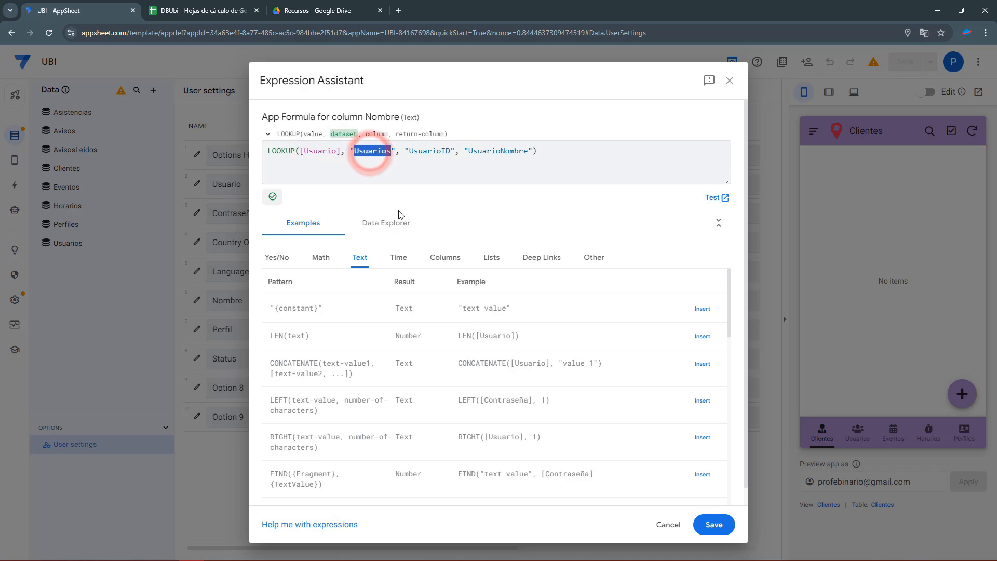
left_click(432, 151)
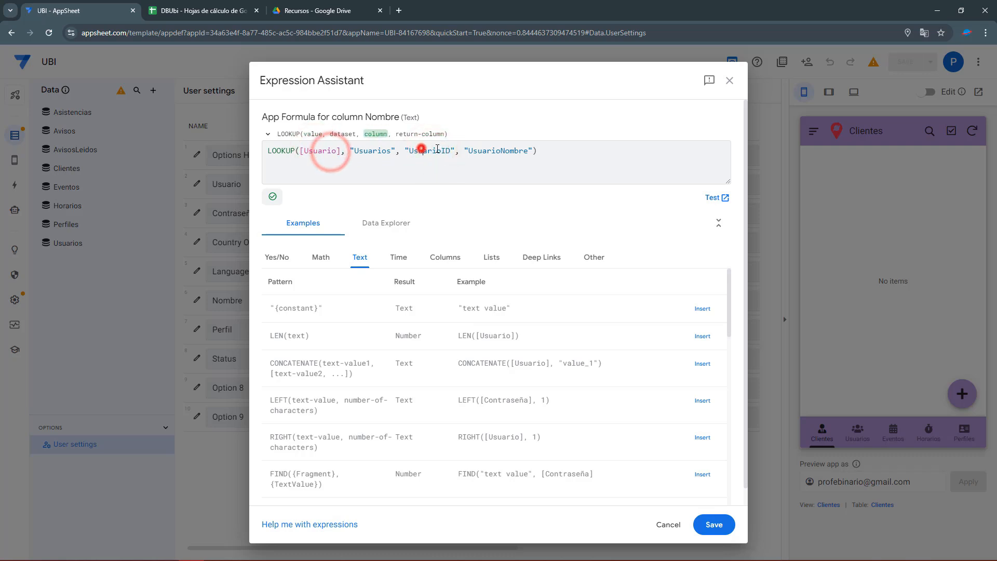
left_click_drag(469, 152, 217, 152)
key("ctrl+c")
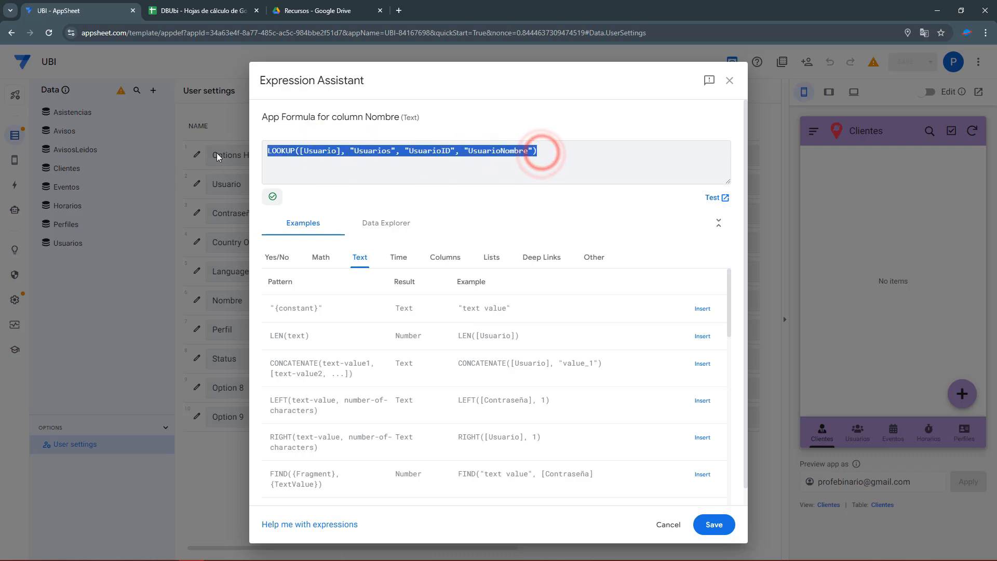
left_click(704, 523)
Paste the same LOOKUP formula into Perfil's App Formula and select its return column.
left_click(467, 329)
key("ctrl+v")
double_click(512, 150)
Make Perfil's LOOKUP return UsuarioPerfil and save the formula.
type("UsuaripP")
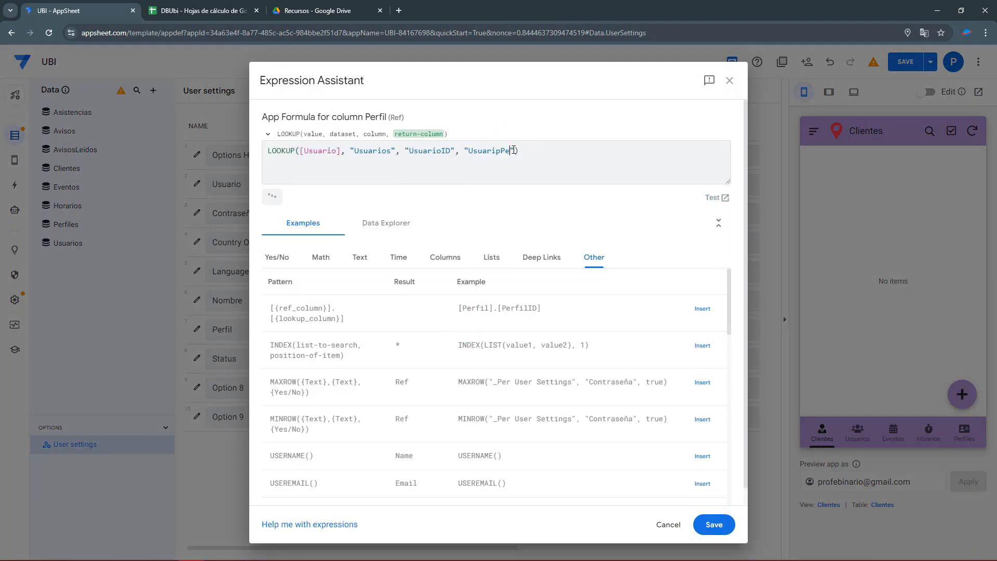
type("P")
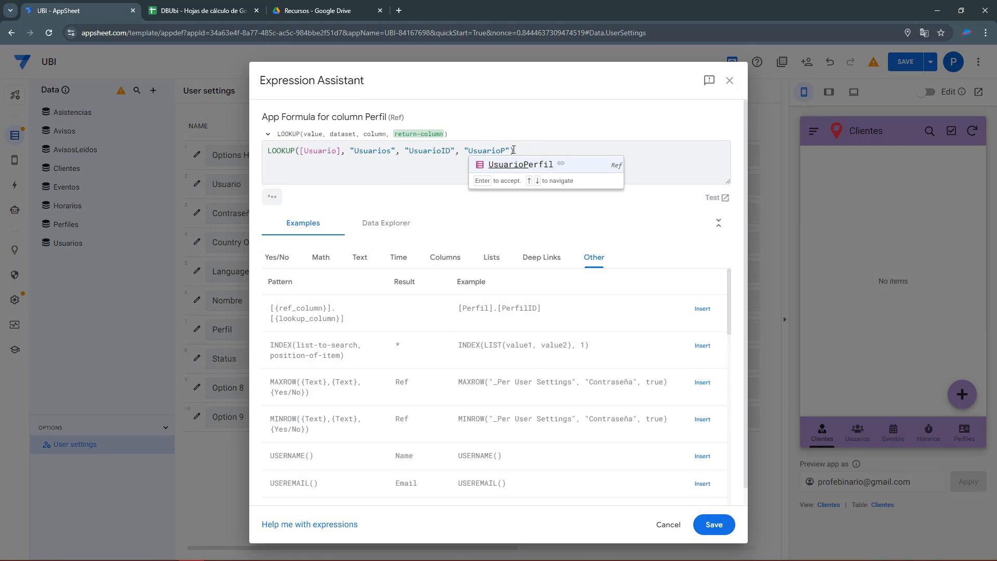
left_click(506, 164)
left_click(714, 525)
Give Status the LOOKUP returning UsuarioStatus, then save the app.
left_click(466, 357)
key("ctrl+v")
double_click(496, 150)
type("UsuarioSta")
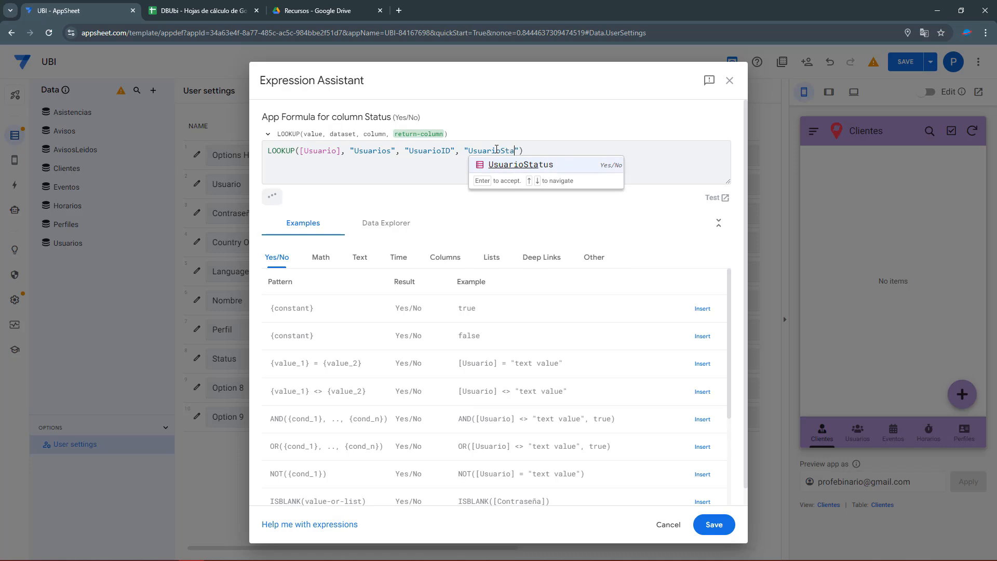
left_click(506, 158)
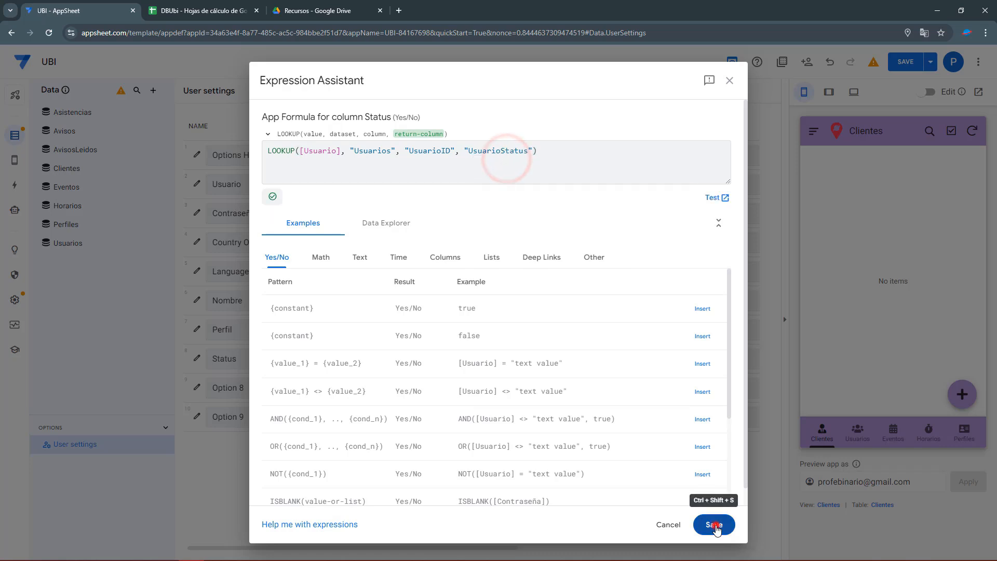
left_click(714, 525)
left_click(903, 61)
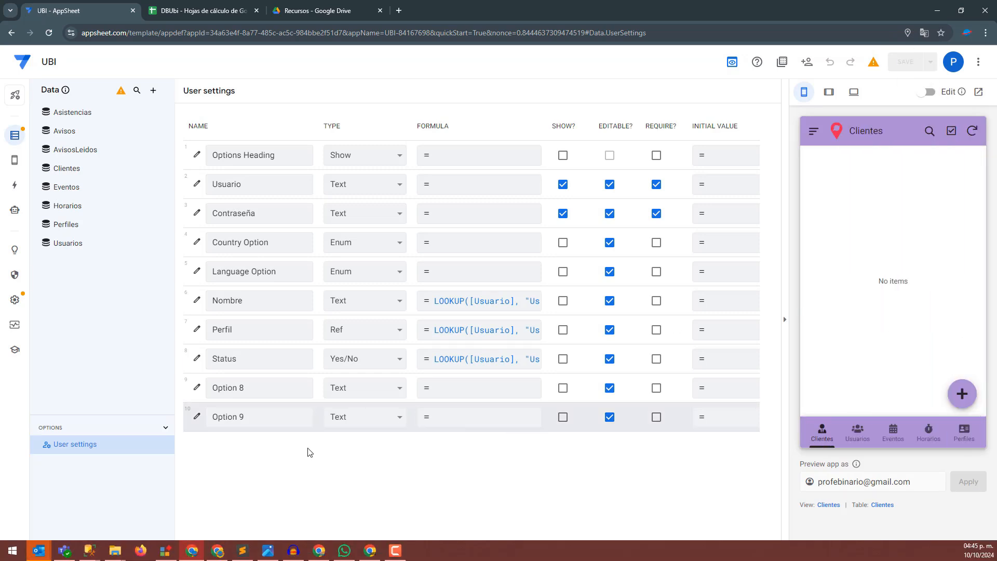
Change the Settings view's display name to 'Iniciar sesión'.
right_click(52, 548)
left_click(59, 532)
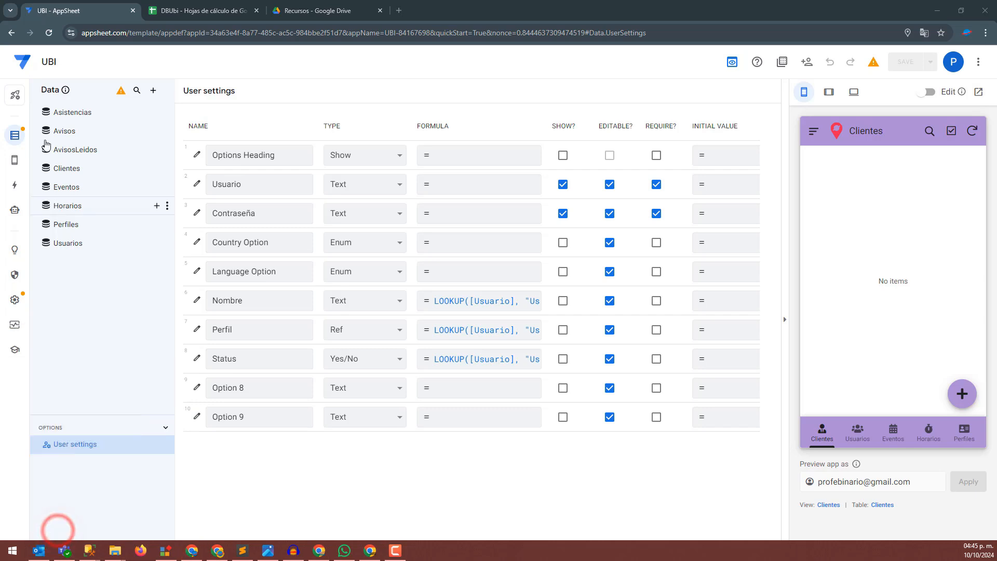
left_click(16, 161)
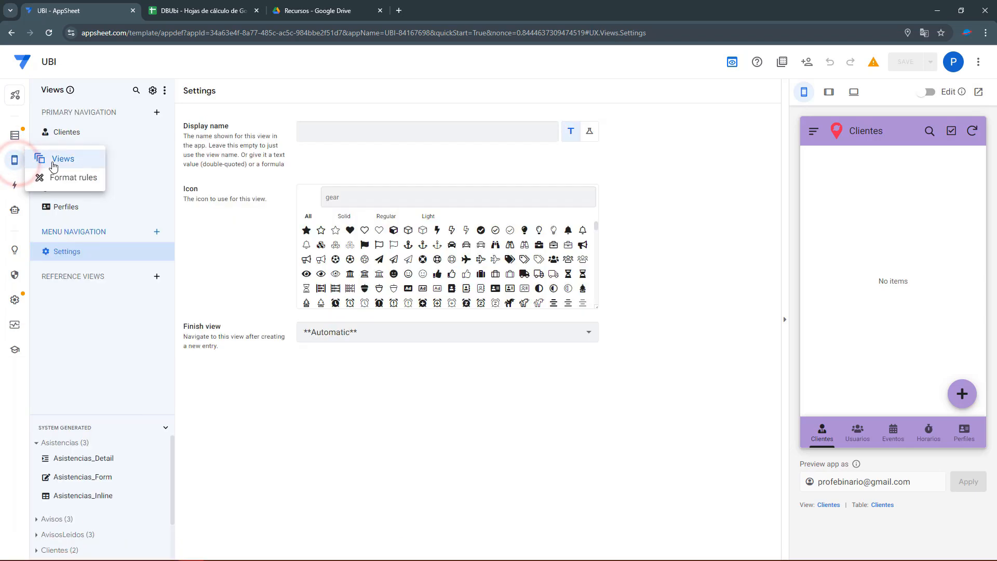
left_click(72, 253)
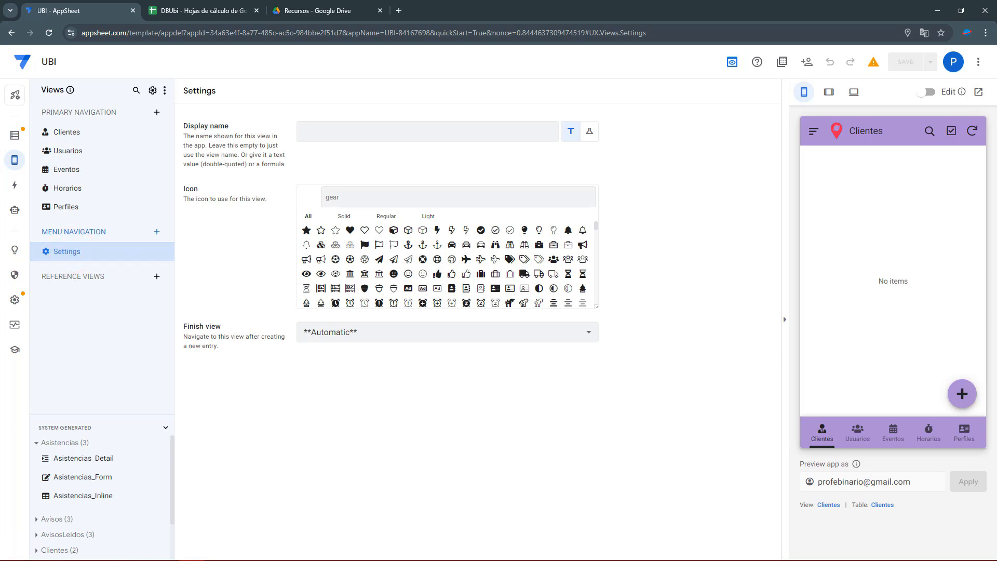
left_click(351, 132)
type("Inci")
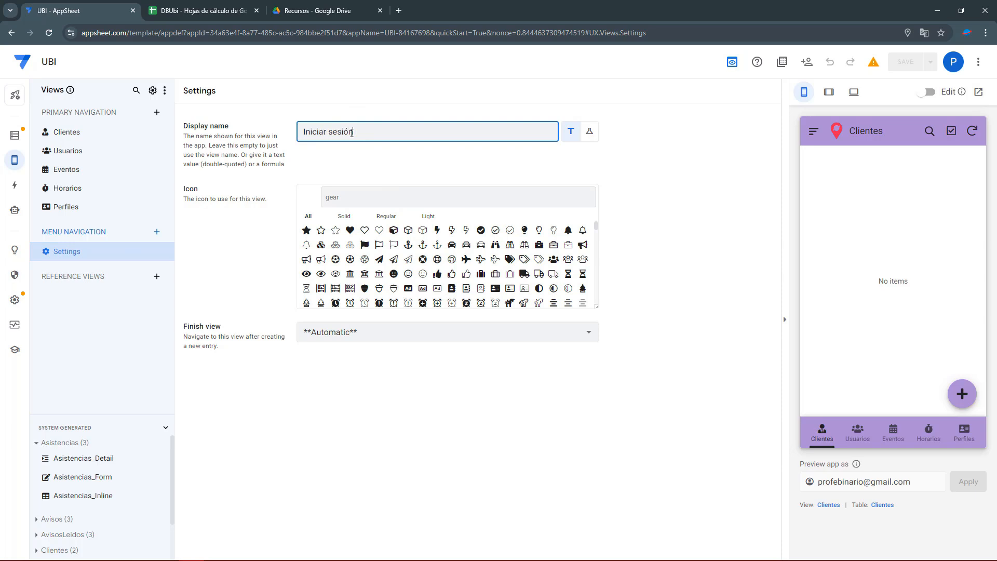
Give the view the key icon and save the app.
left_click(348, 205)
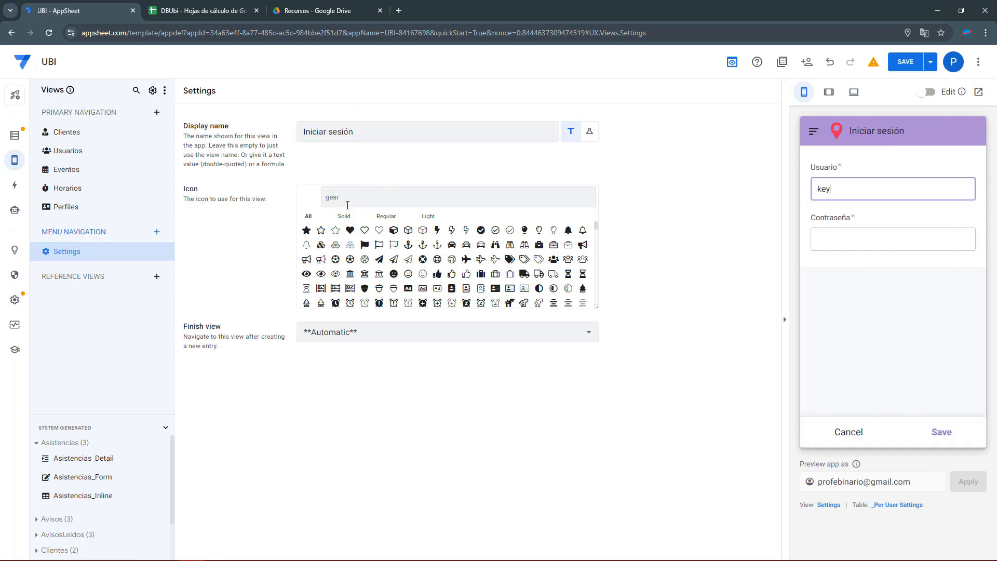
type("key")
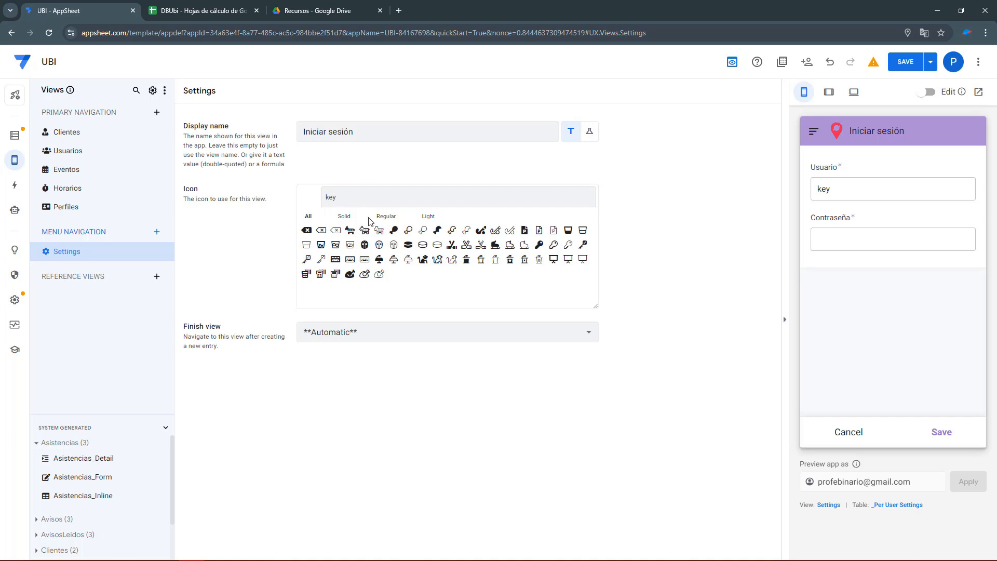
left_click(537, 246)
left_click(901, 63)
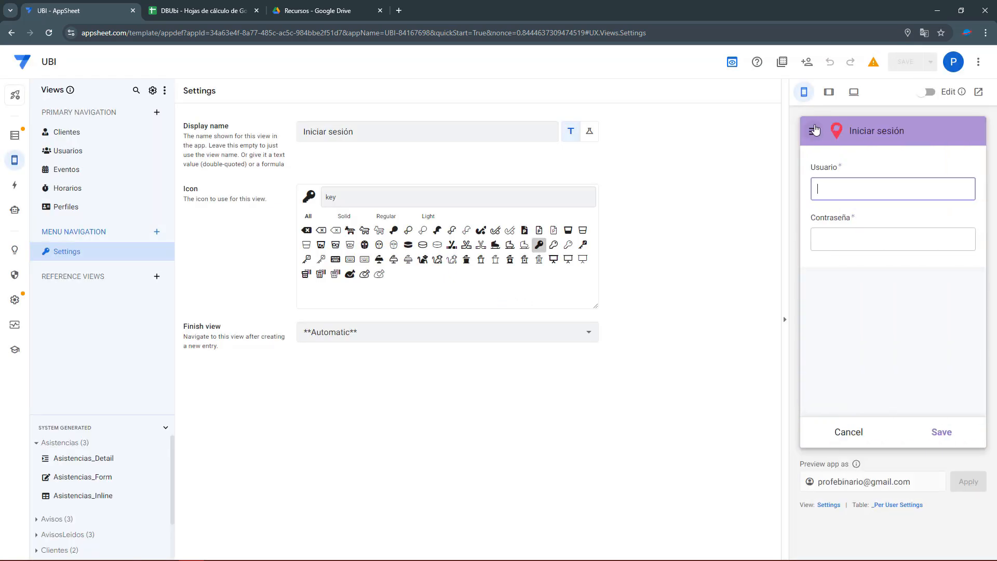
In the preview's Iniciar sesión form, enter a username with a wrong password and submit.
left_click(815, 130)
left_click(839, 179)
left_click(844, 194)
type("aro")
key("Tab")
type("d")
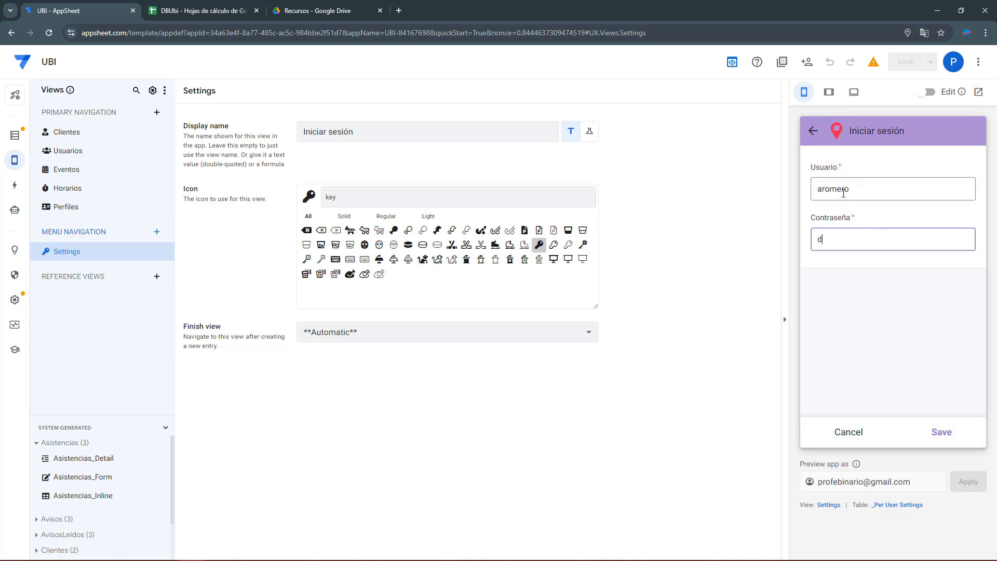
left_click(890, 326)
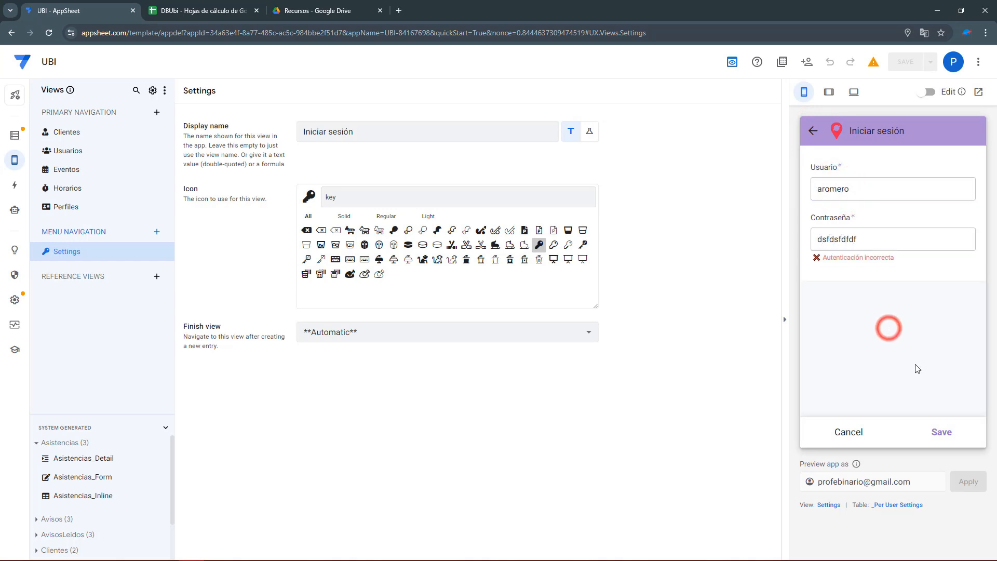
left_click(938, 440)
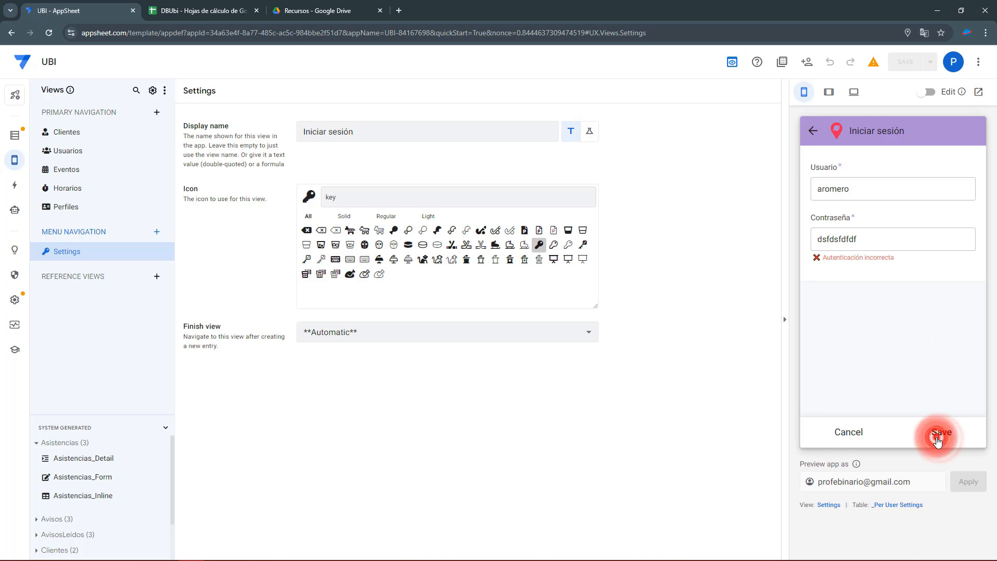
Correct the password, log in, and check the preview's navigation menu.
double_click(862, 240)
type("123")
left_click(940, 431)
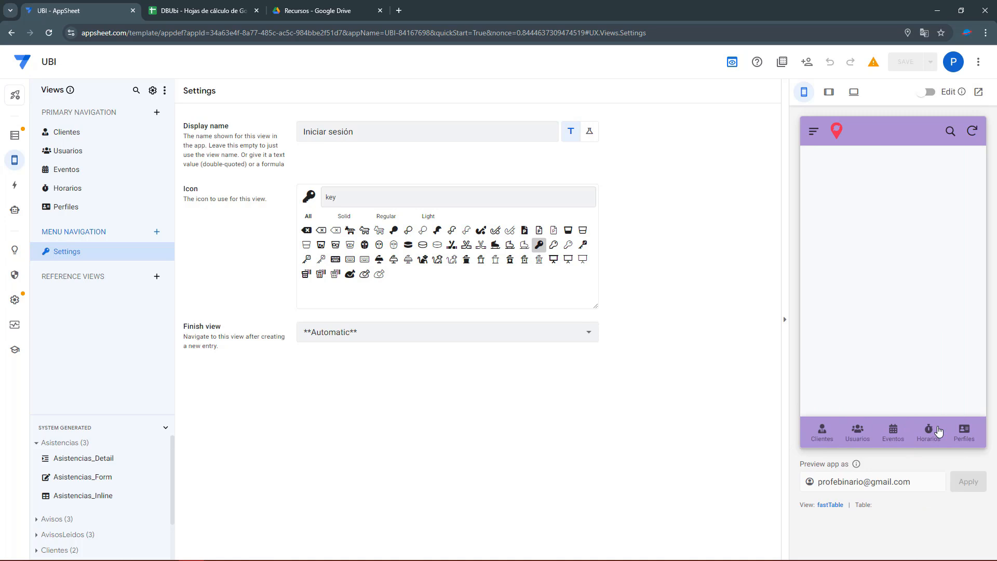
left_click(813, 140)
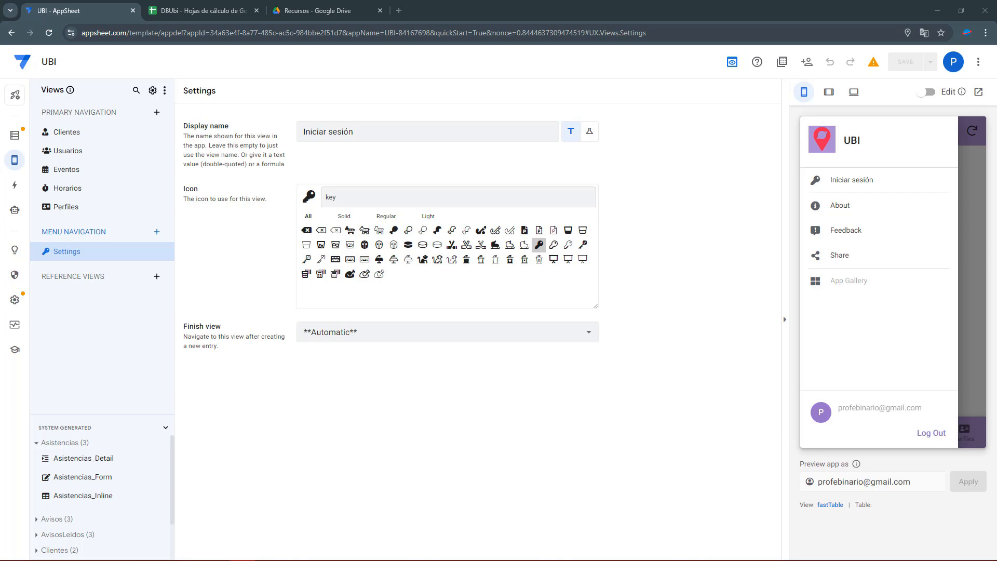
left_click(358, 131)
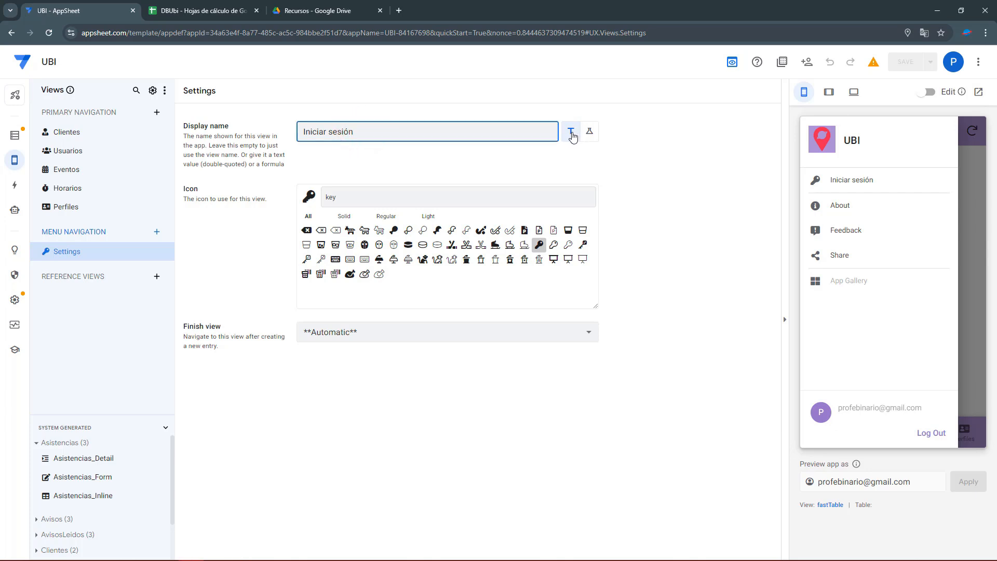
Replace the view's display name with an IF formula checking the Usuario and Contraseña user settings aren't blank.
left_click(590, 134)
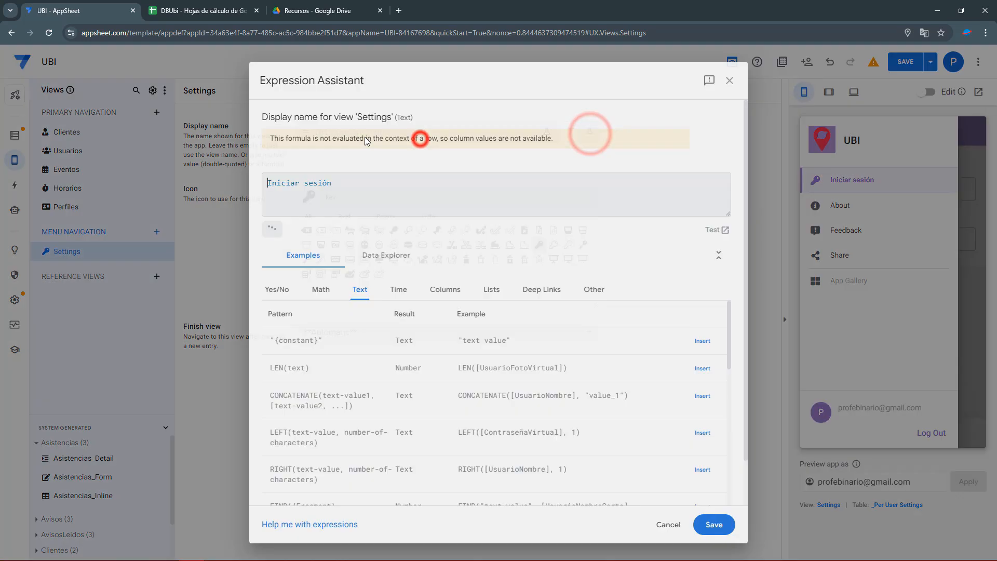
left_click_drag(268, 183, 338, 180)
type("IF (     AND     (         ISNOTBLANK(USERSETTINGS(\"Usuario\"))         ,ISNOTBLANK( USERSETTINGS(\"Contraseña\"))     )     ,\"Cerrar Sesión\" & \" \" & USERSETTINGS(\"Nombre\")     ,\"Iniciar sesión\" )")
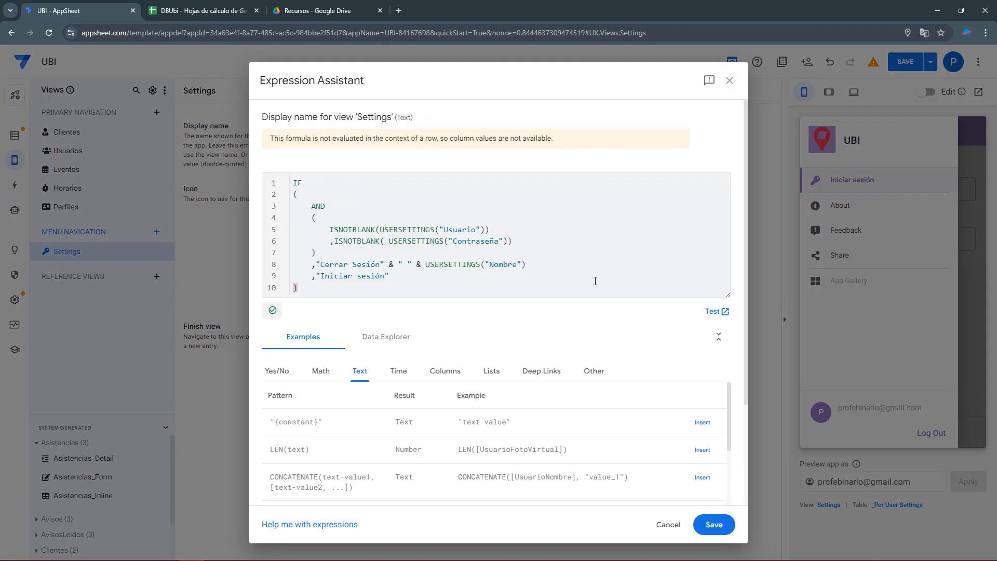
left_click(295, 183)
left_click_drag(311, 207, 501, 228)
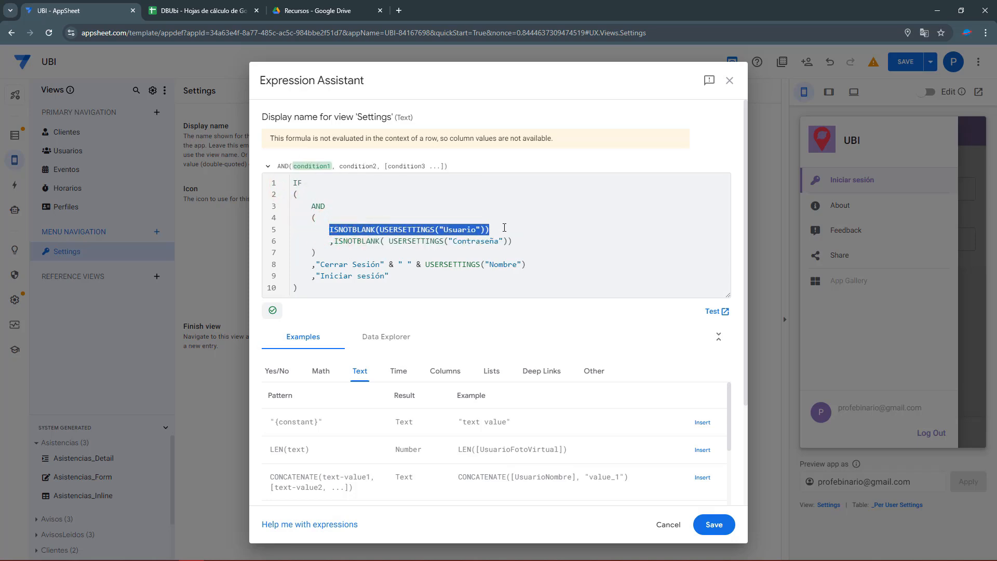
left_click_drag(333, 242, 517, 242)
left_click(527, 242)
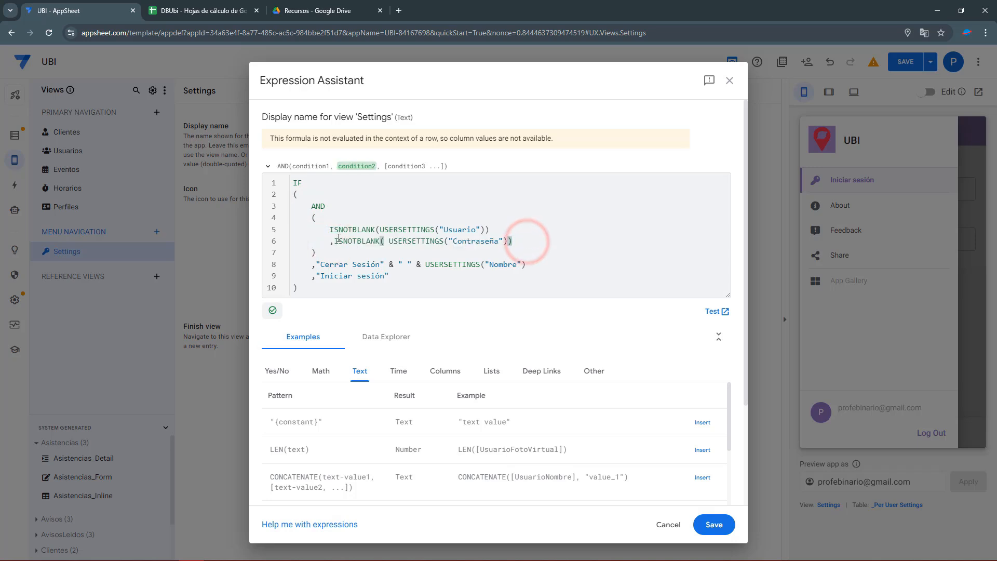
Keep the branches 'Cerrar Sesión' plus Nombre or 'Iniciar sesión', save the formula and the app.
left_click(313, 206)
left_click_drag(329, 220, 276, 211)
left_click(396, 265)
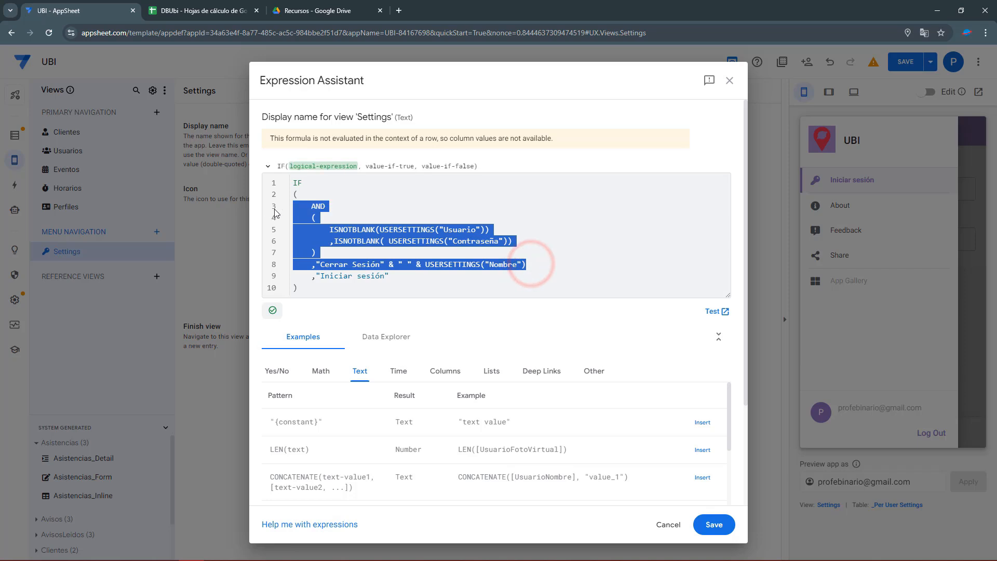
left_click(365, 225)
left_click_drag(332, 229, 488, 230)
left_click(452, 244)
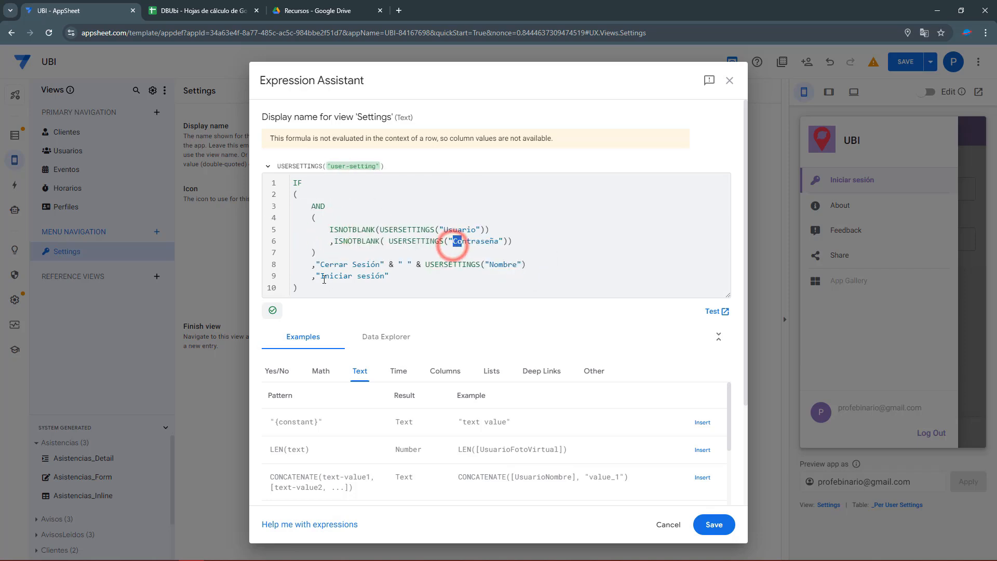
left_click_drag(322, 277, 385, 279)
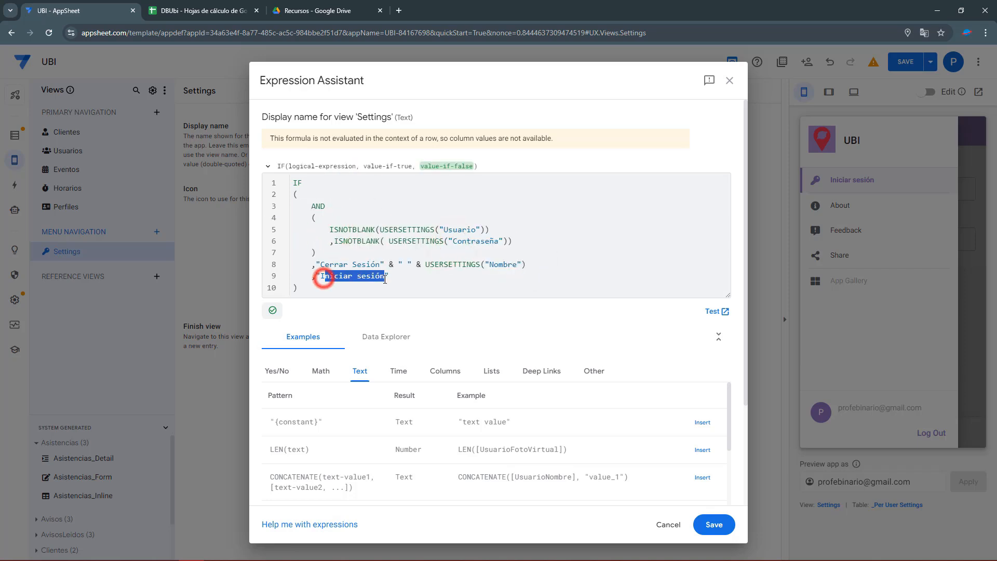
left_click(717, 525)
left_click(906, 63)
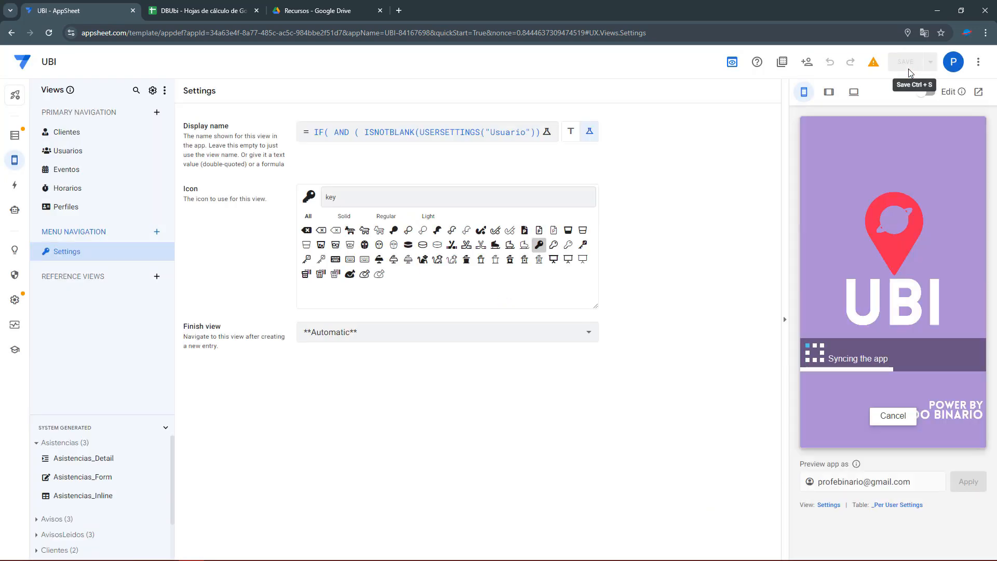
Clear the key icon search and log in through the preview's Iniciar sesión form.
double_click(322, 200)
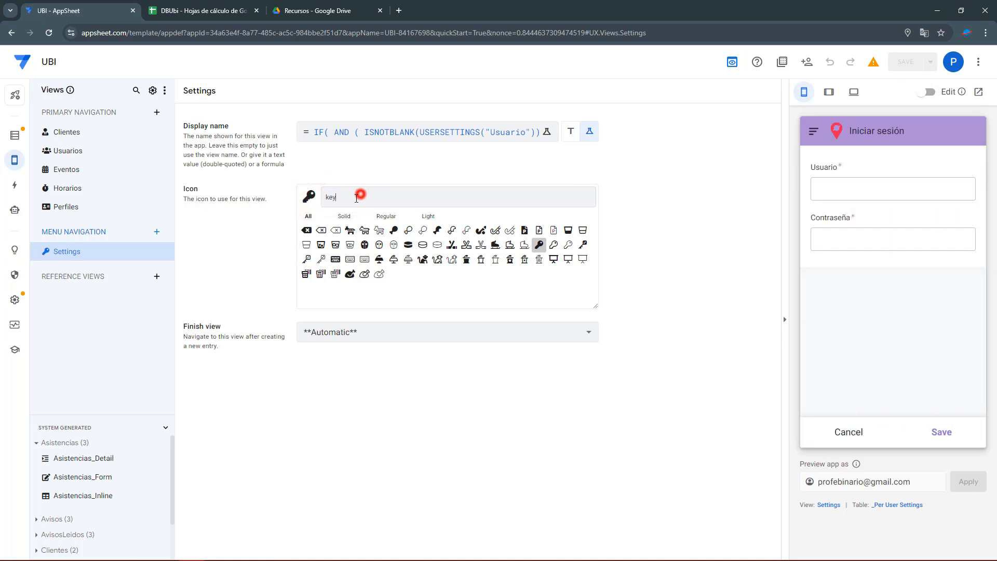
key("BackSpace")
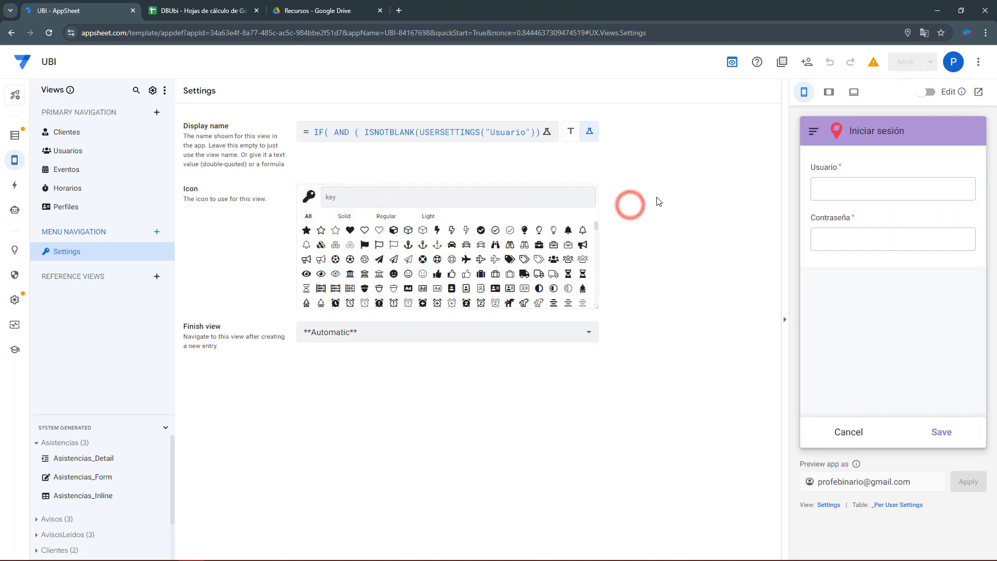
left_click(814, 131)
left_click(846, 179)
left_click(847, 188)
key("Tab")
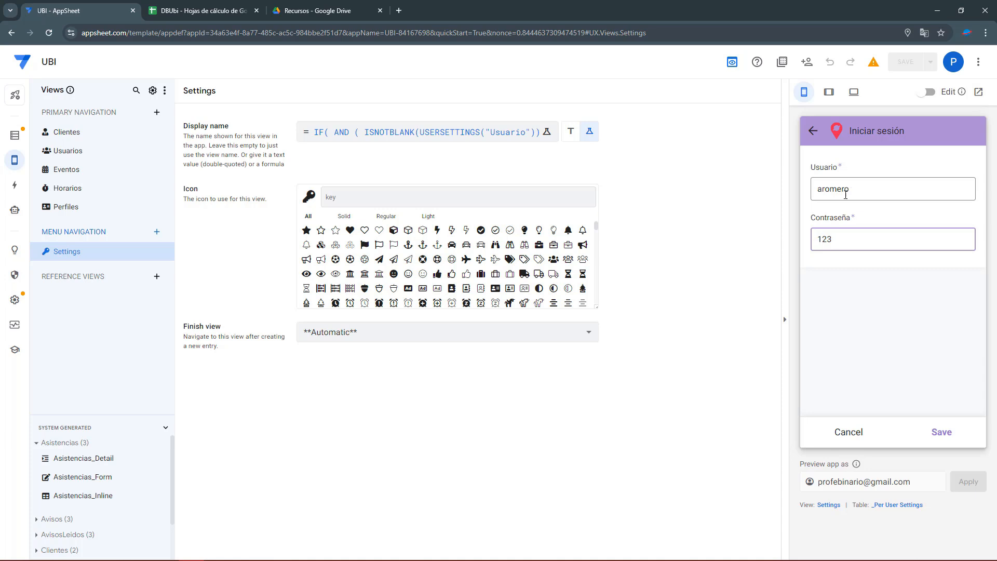
left_click(942, 431)
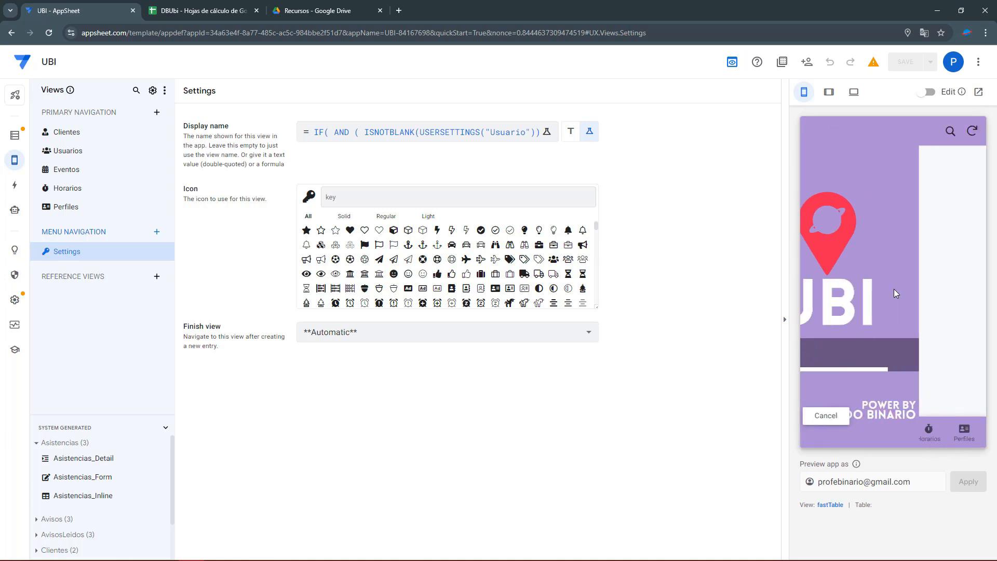
Confirm the menu item now reads 'Cerrar Sesión' with the logged-in user's name.
left_click(814, 136)
left_click(868, 183)
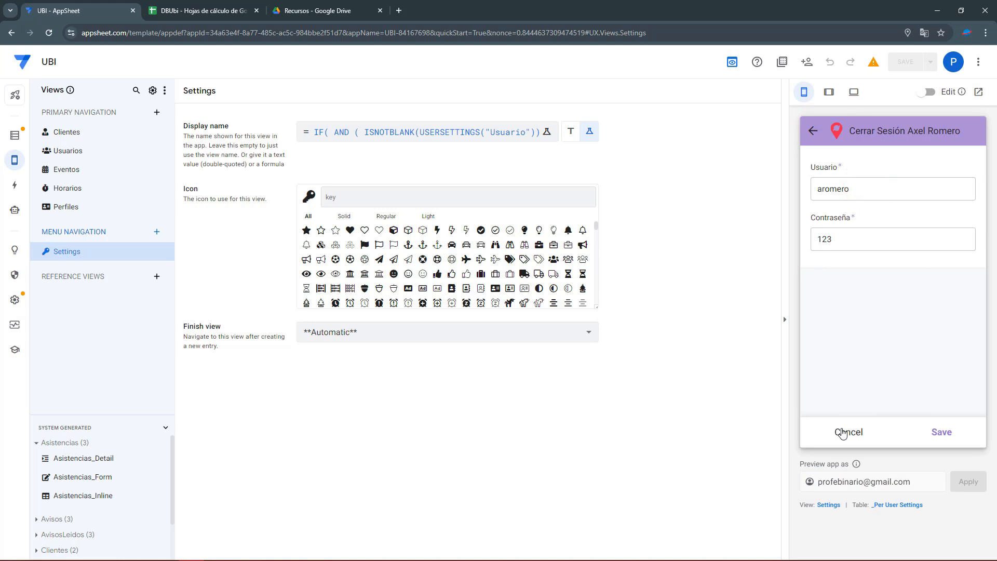
left_click(843, 433)
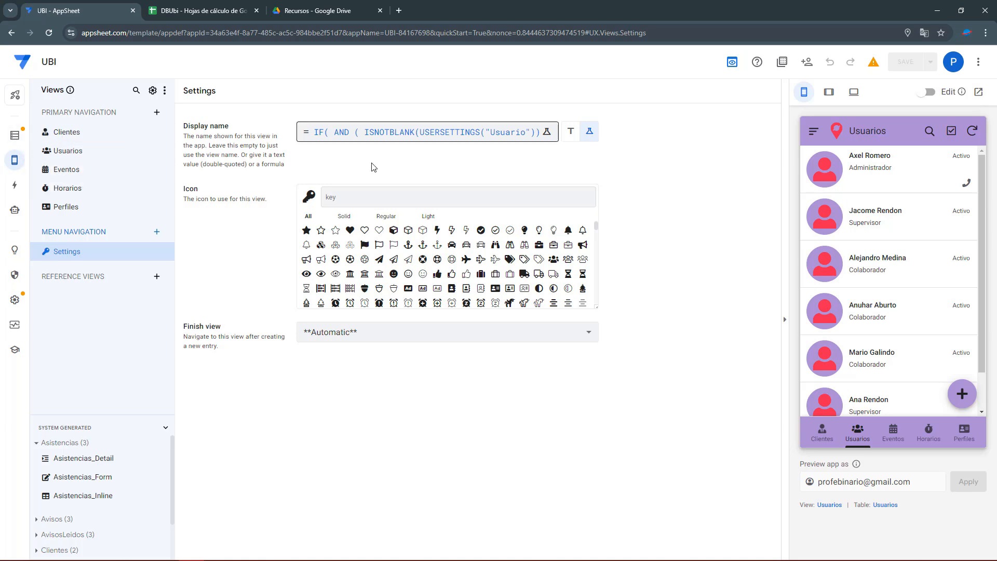
left_click(815, 131)
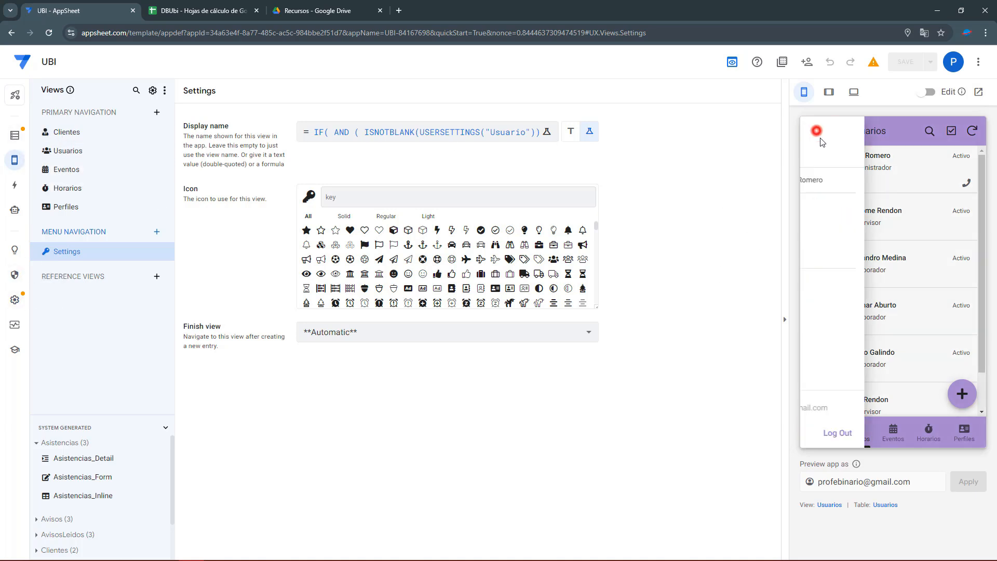
left_click(858, 179)
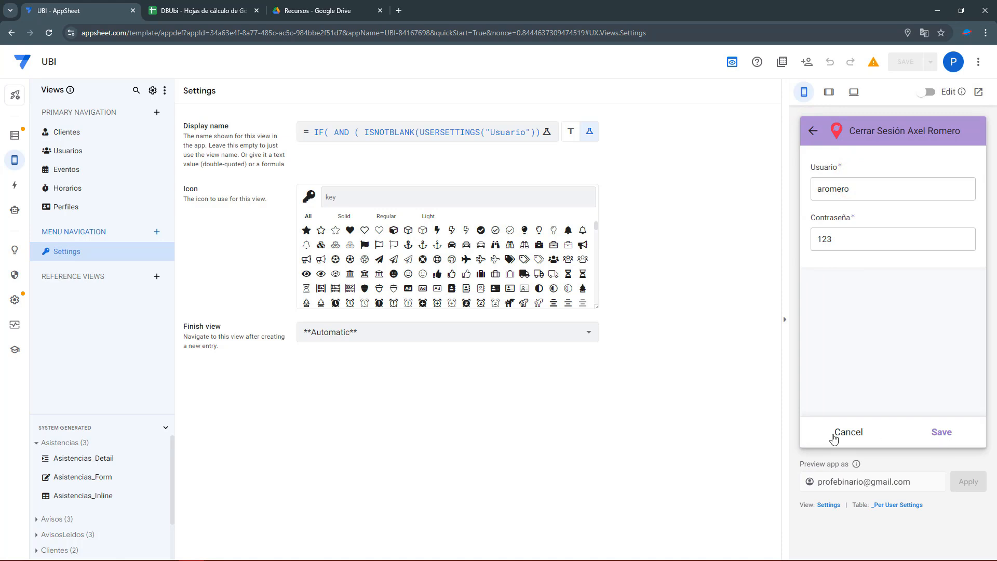
left_click(14, 135)
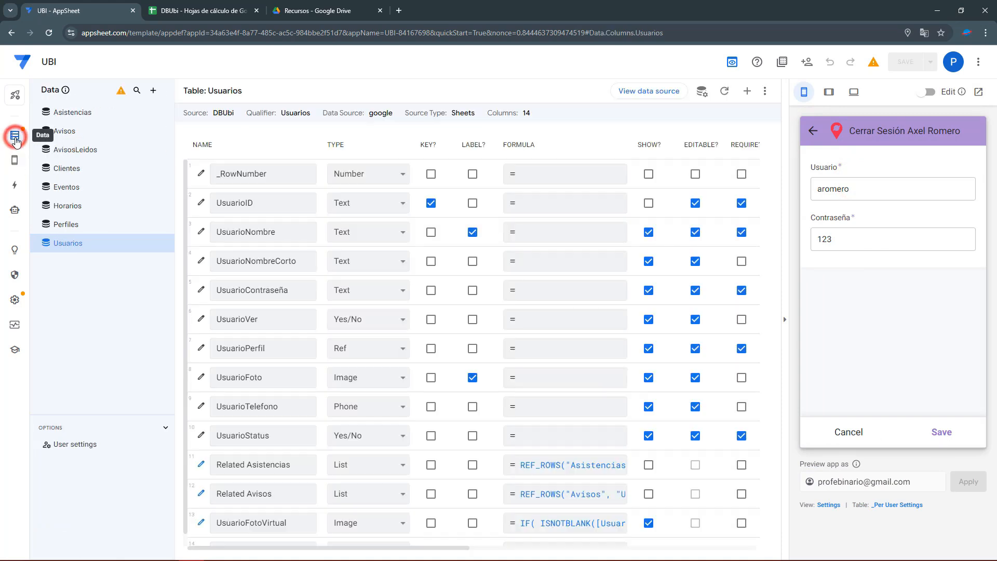
In Localization settings, switch the Save system text to a formula and clear its text.
left_click(15, 300)
left_click(86, 267)
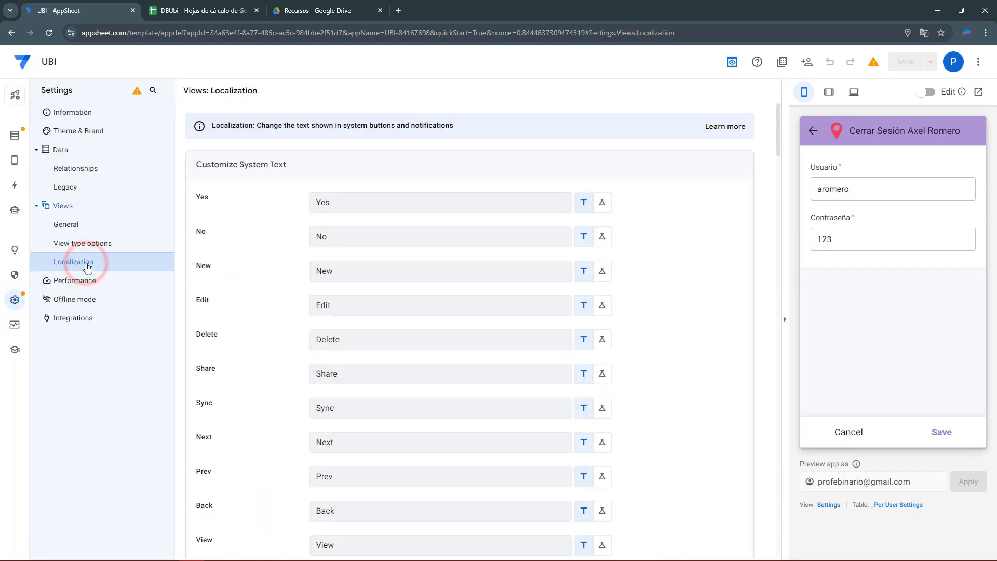
scroll(348, 322, "down", 2)
scroll(348, 329, "down", 2)
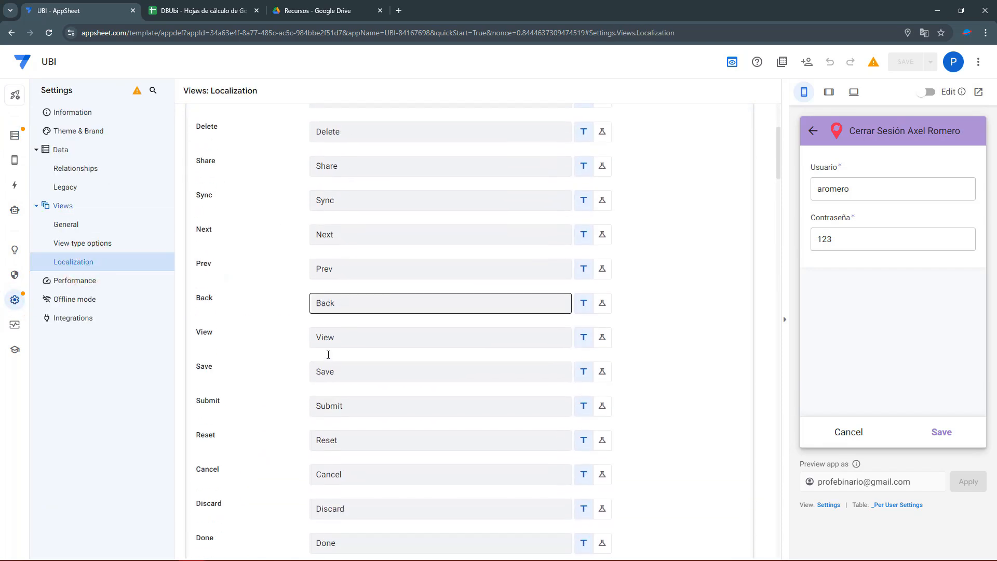
left_click(341, 372)
left_click(603, 373)
left_click(410, 373)
left_click_drag(322, 181, 245, 176)
key("BackSpace")
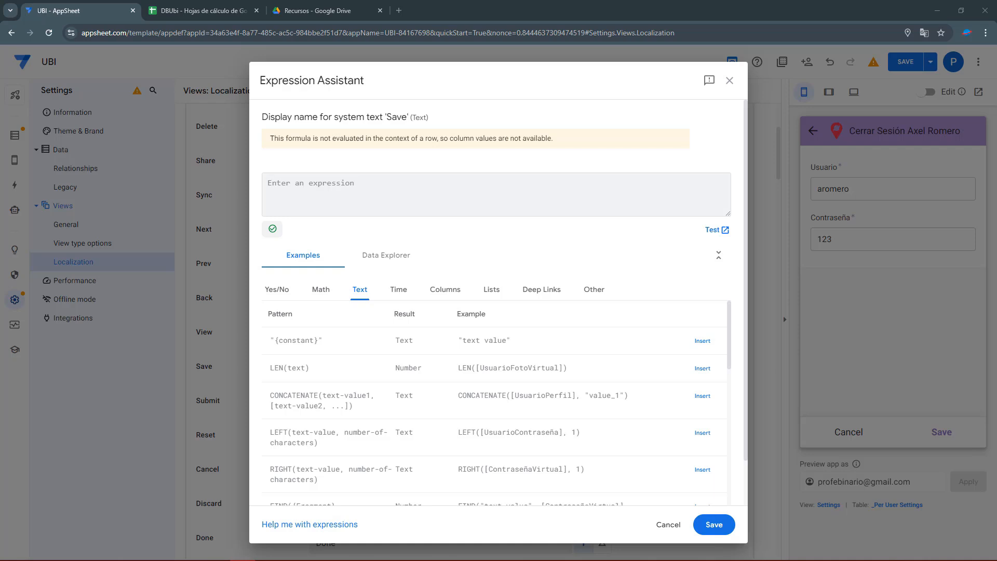
Enter SWITCH(CONTEXT("View"),"Settings","Iniciar sesión","Guardar") as the Save text and save it.
left_click(322, 196)
type("SWITCH (     CONTEXT(\"View\")     ,\"Settings\", \"Iniciar sesión\"     ,\"Guardar\" )")
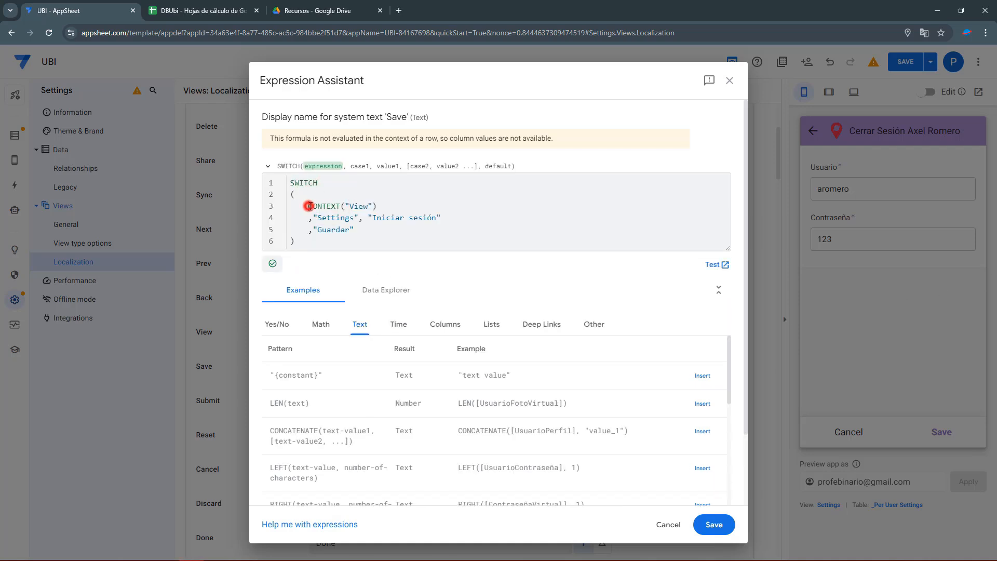
double_click(310, 206)
double_click(305, 182)
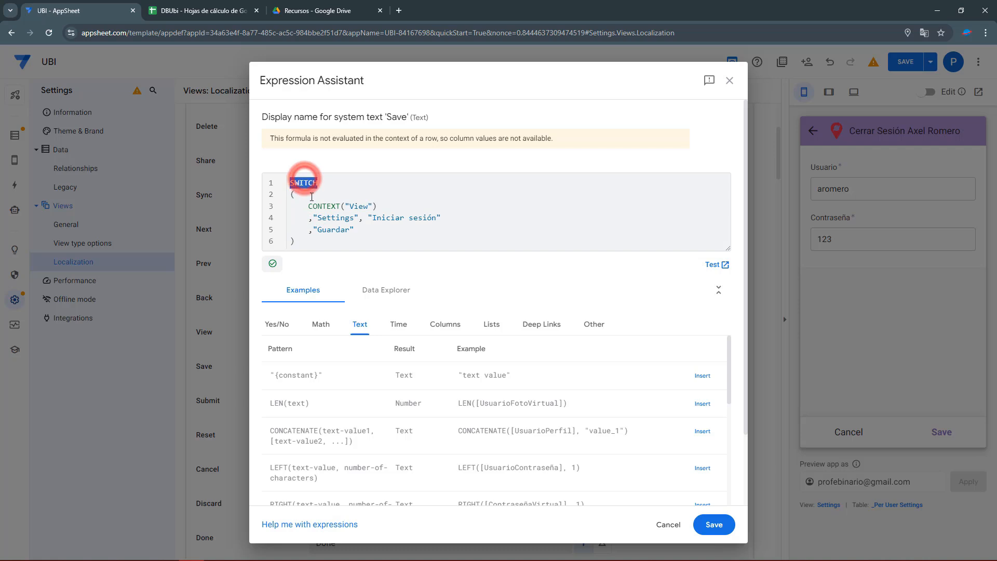
left_click_drag(309, 206, 378, 206)
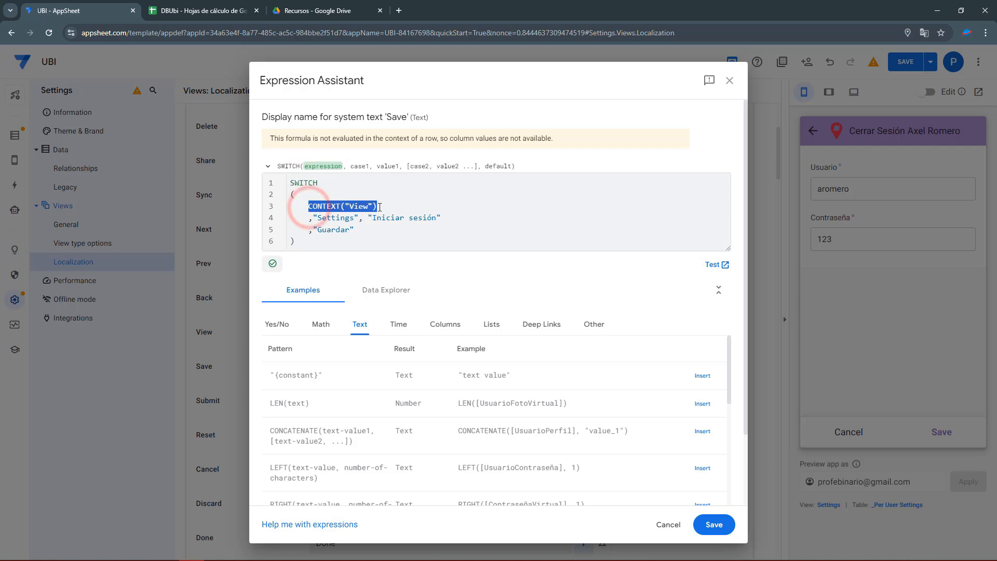
left_click(335, 219)
left_click_drag(373, 219, 435, 222)
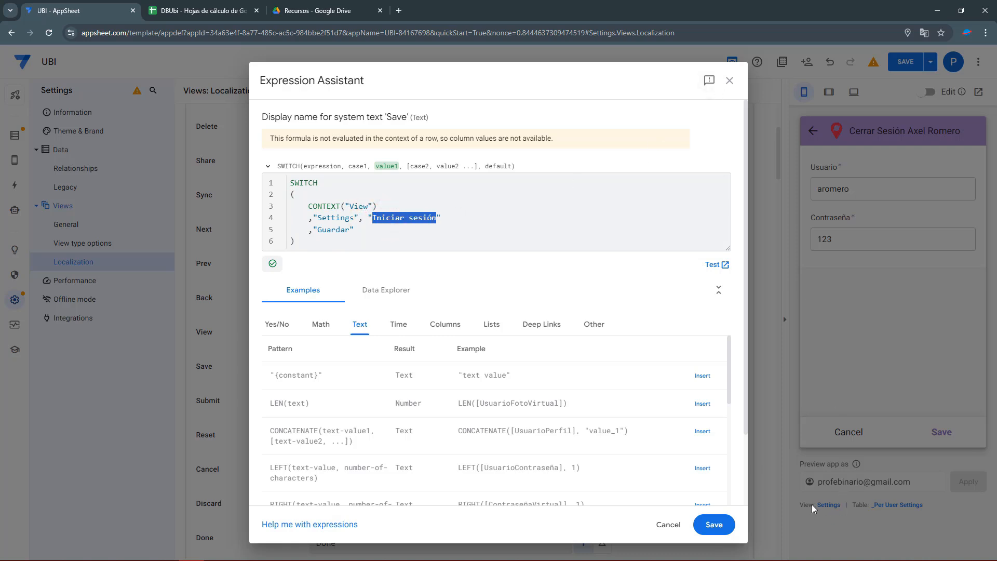
left_click_drag(443, 218, 310, 234)
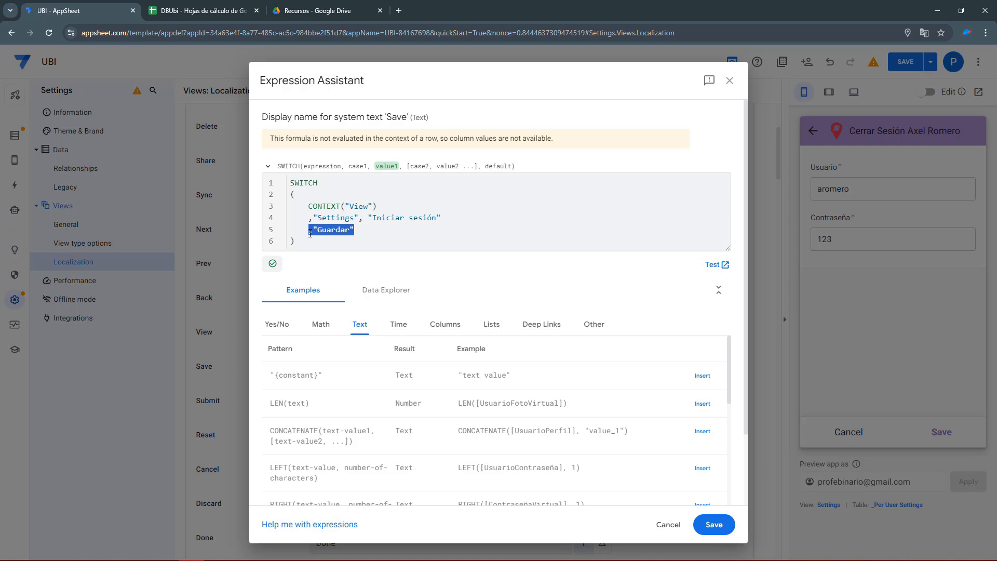
left_click(715, 525)
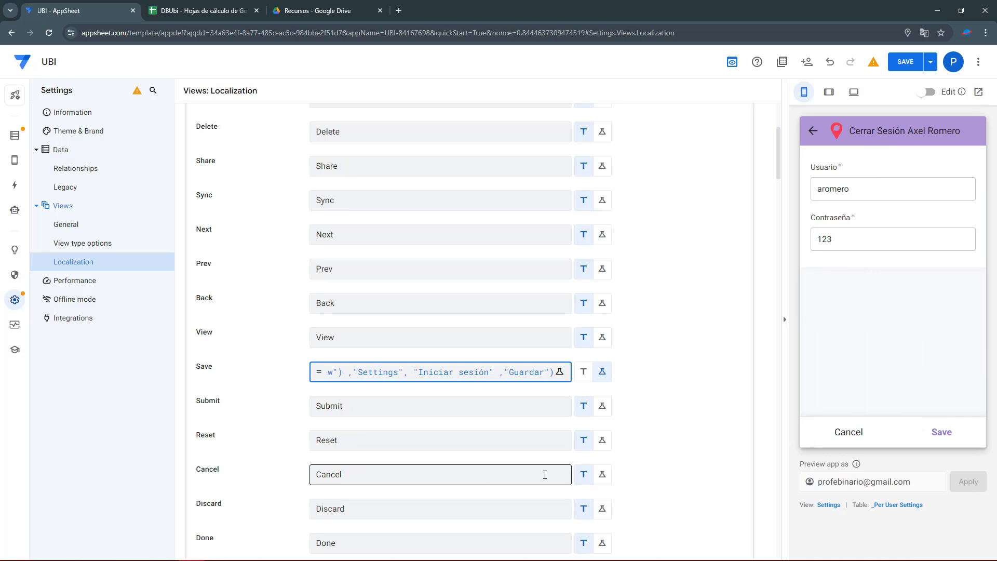
Replace the Cancel text with the formula IF(CONTEXT("View") = "Settings", "", "Cancelar").
left_click(602, 474)
left_click(374, 469)
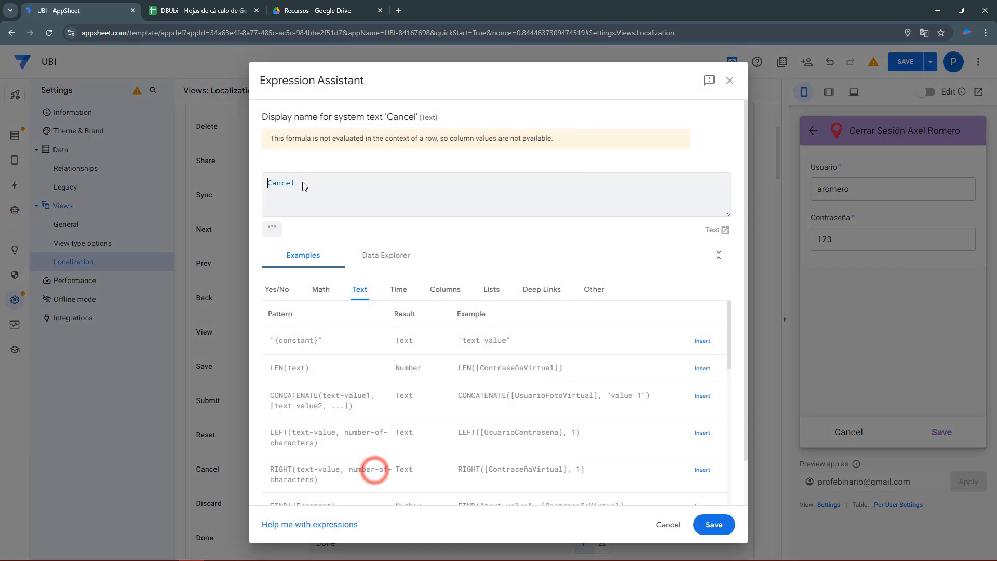
double_click(347, 188)
key("BackSpace")
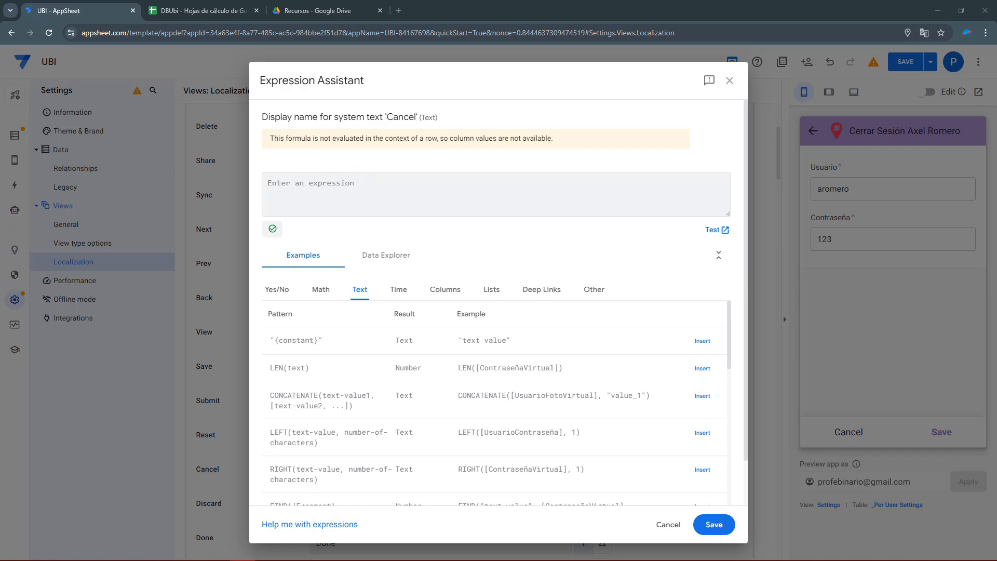
left_click(326, 196)
type("IF(CONTEXT(\"View\") = \"Settings\", \"\", \"Cancelar\")")
Lay the Cancel formula out over six lines and save it.
left_click(279, 184)
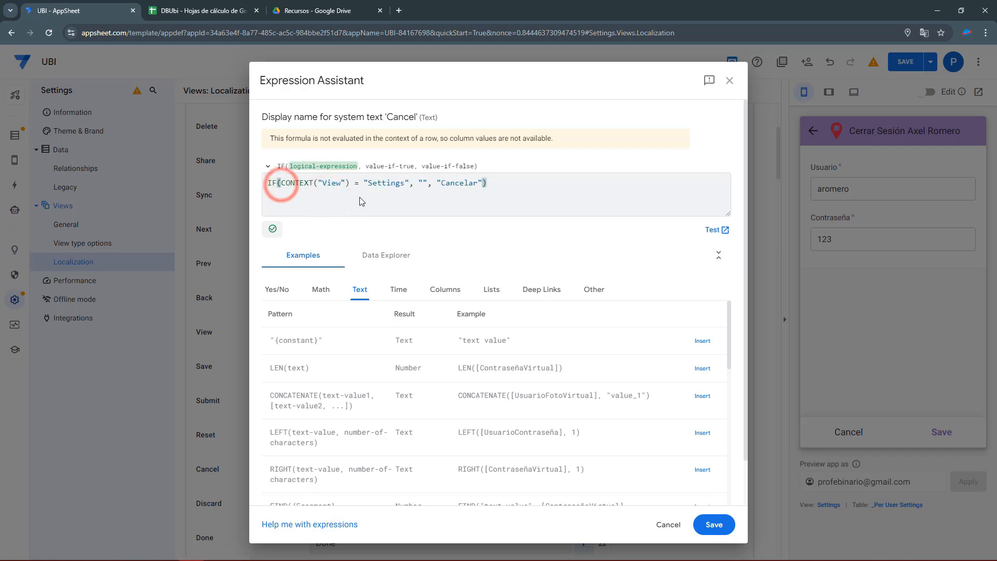
key("Return")
key("Return")
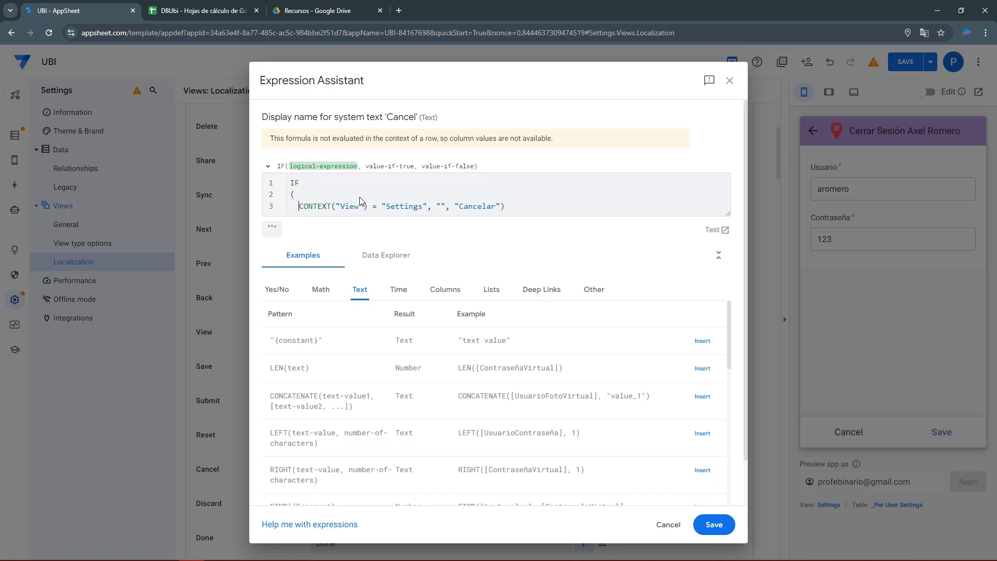
left_click(437, 207)
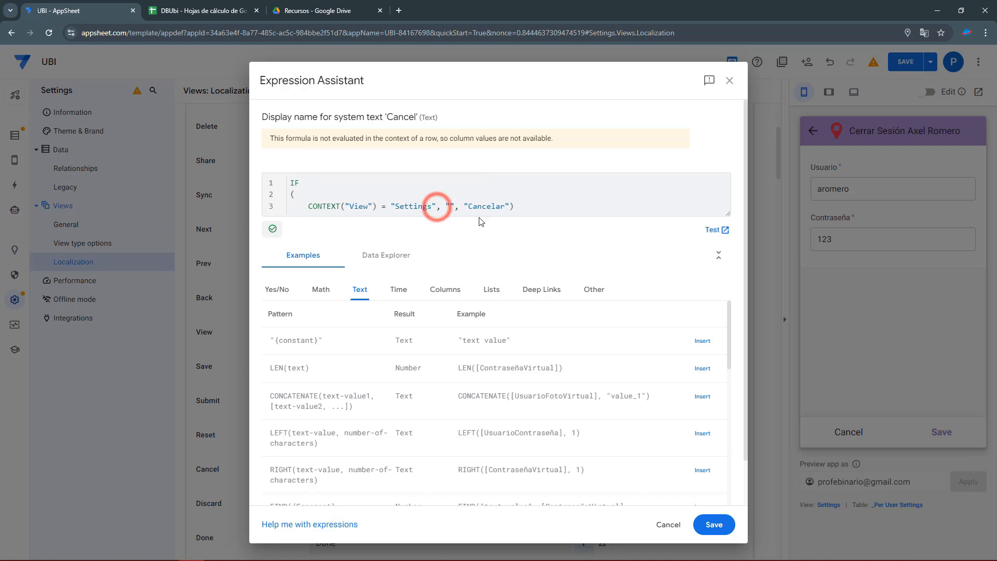
key("Return")
left_click_drag(377, 208, 437, 207)
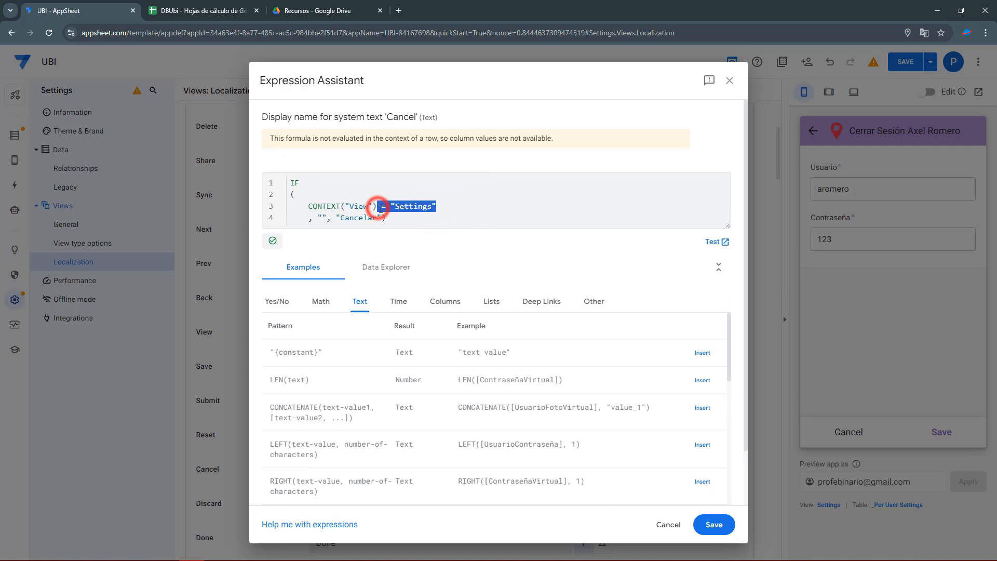
left_click(328, 219)
key("Return")
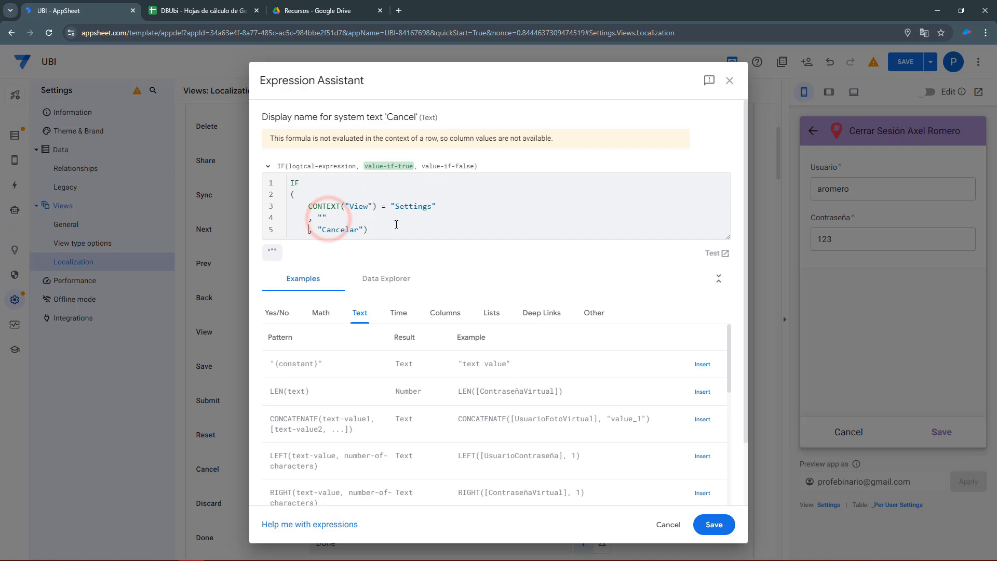
left_click(318, 230)
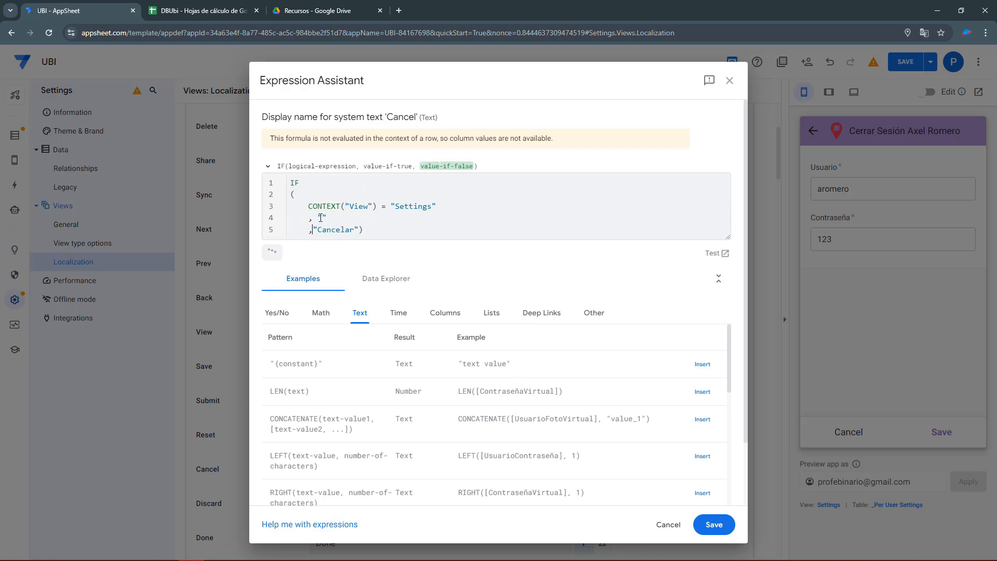
left_click(312, 217)
key("Delete")
left_click(361, 229)
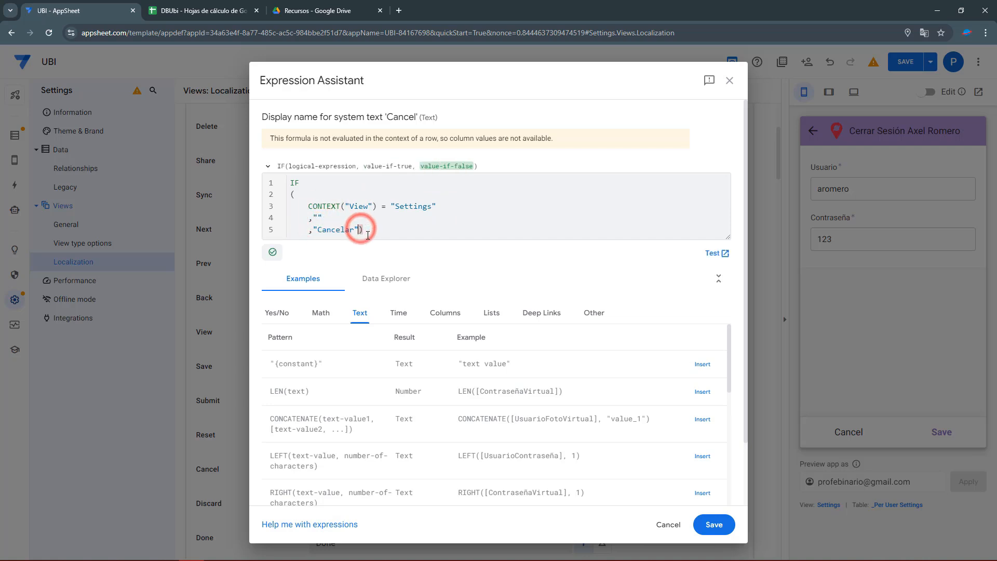
key("Return")
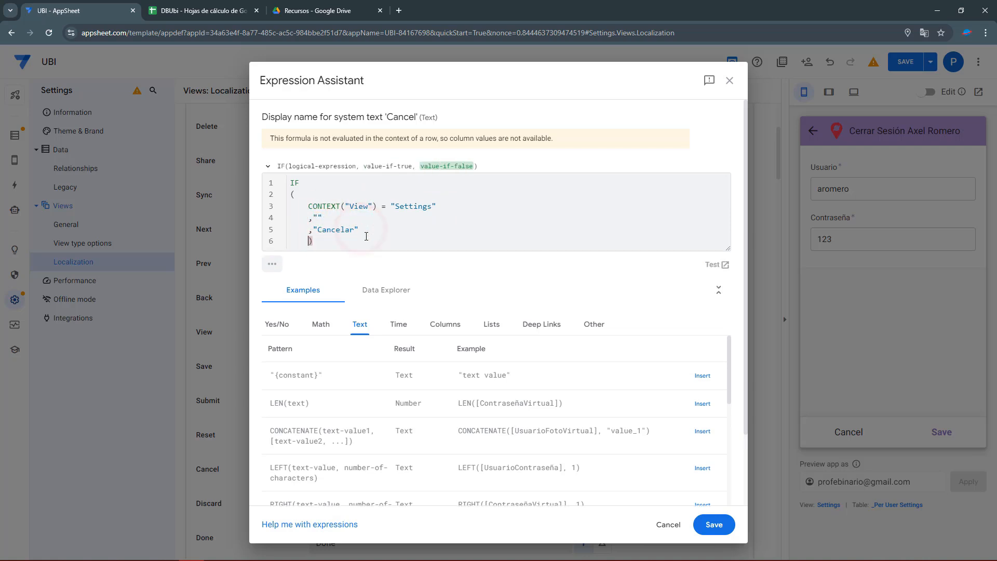
left_click(713, 522)
Save the app, then try the preview login with only a username entered.
left_click(903, 72)
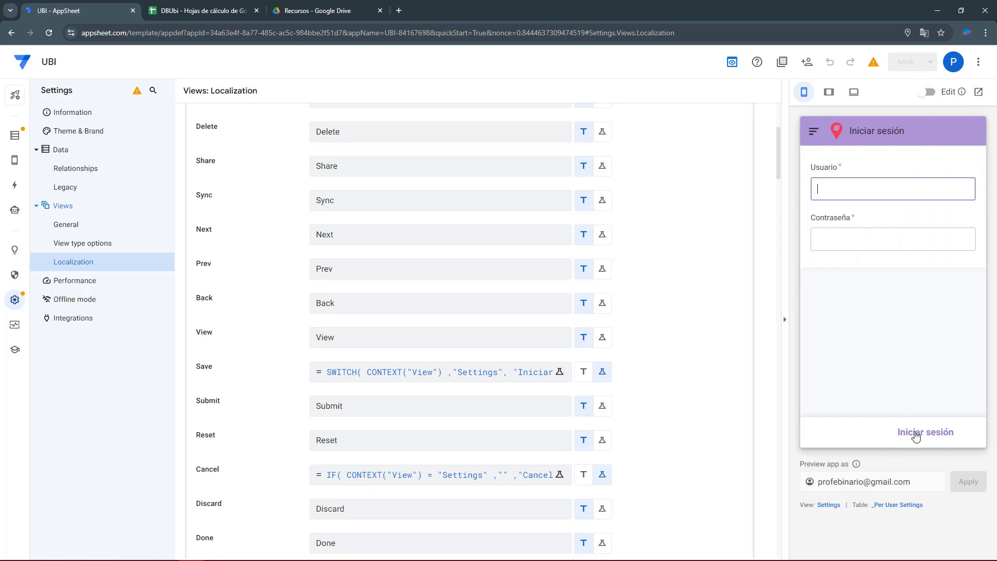
left_click(916, 431)
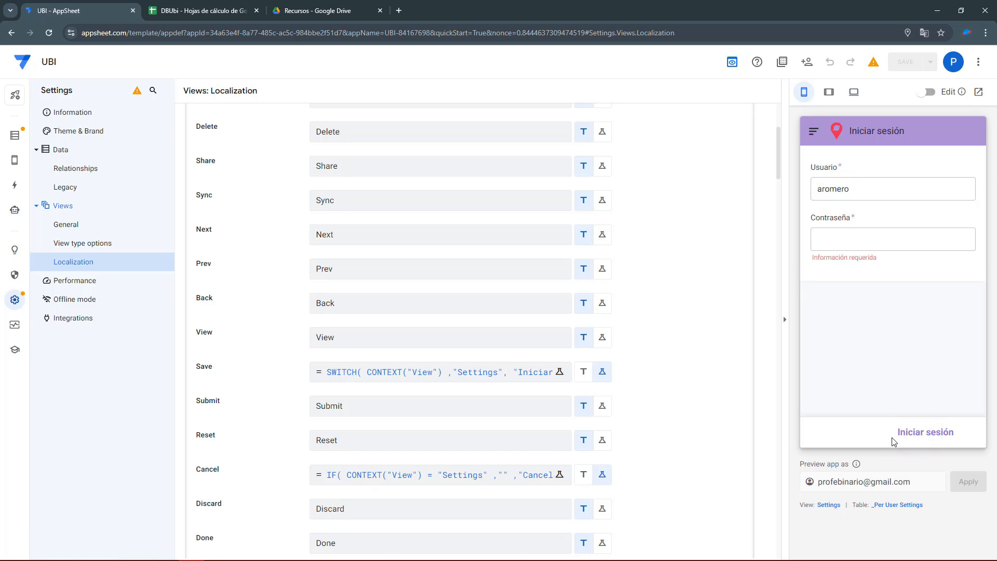
left_click(895, 509)
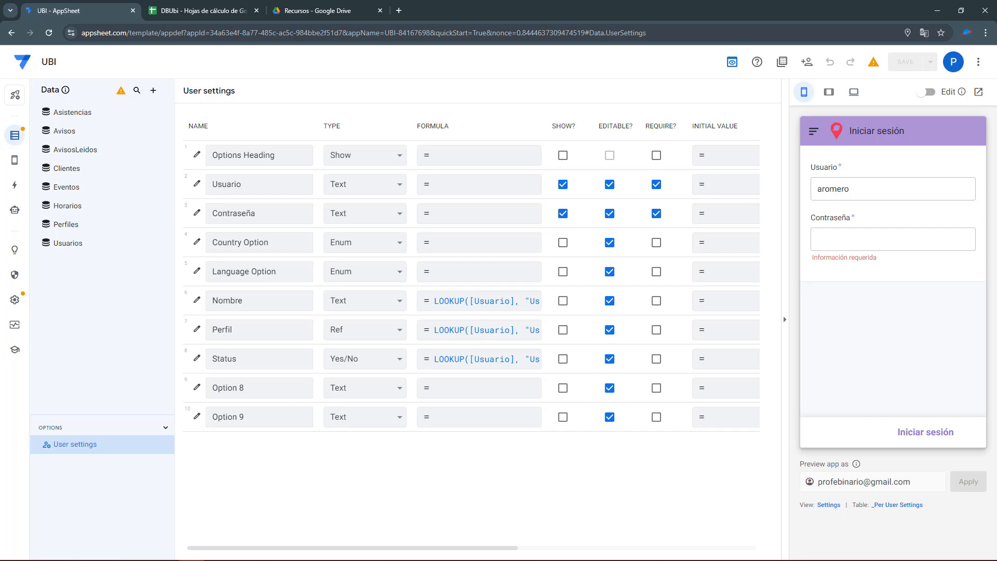
Enter the password in the preview's Contraseña field and sign in to the UBI main screen.
left_click(838, 237)
type("12")
left_click(941, 438)
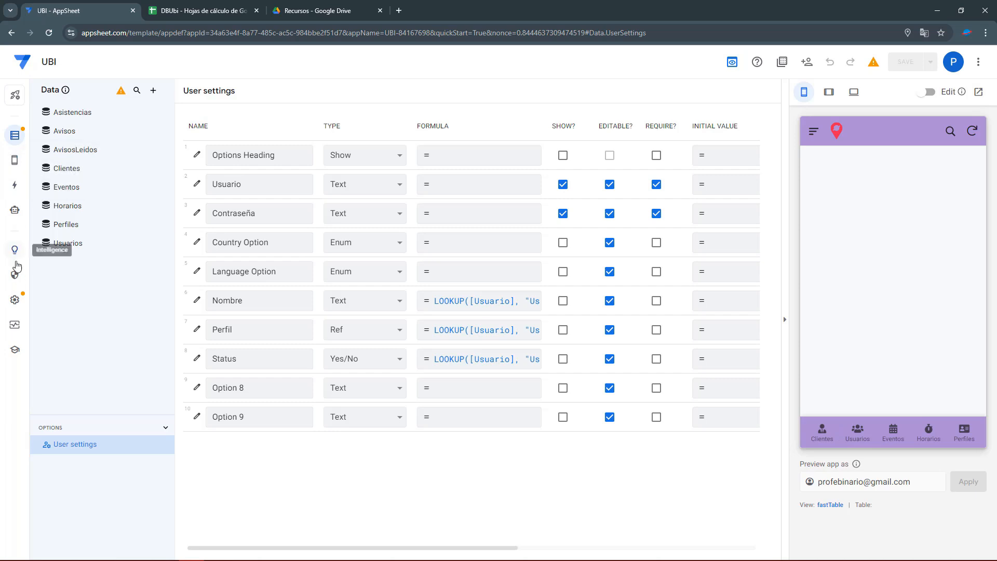
left_click(15, 302)
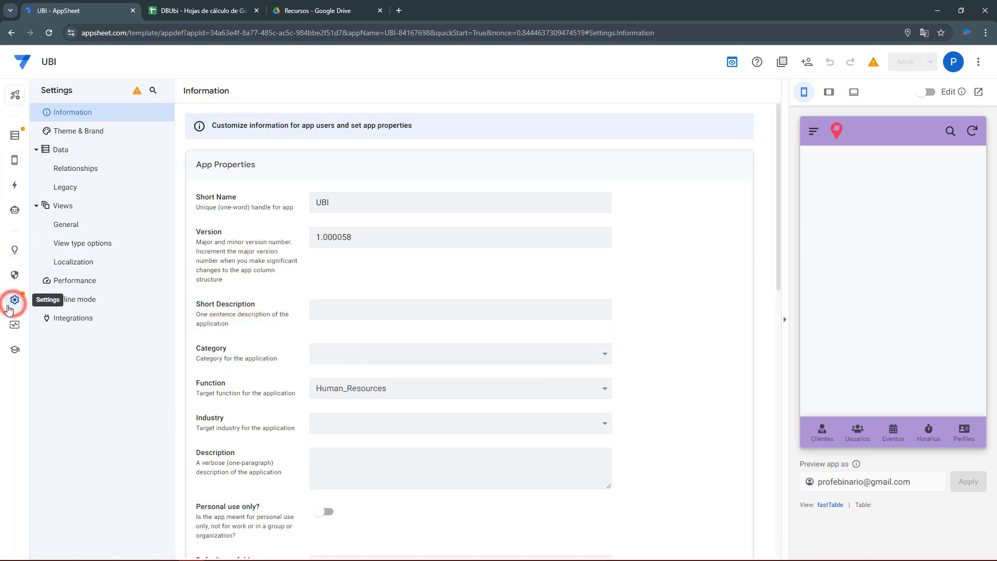
Set the app's starting view to User Settings in General view settings and save.
left_click(67, 224)
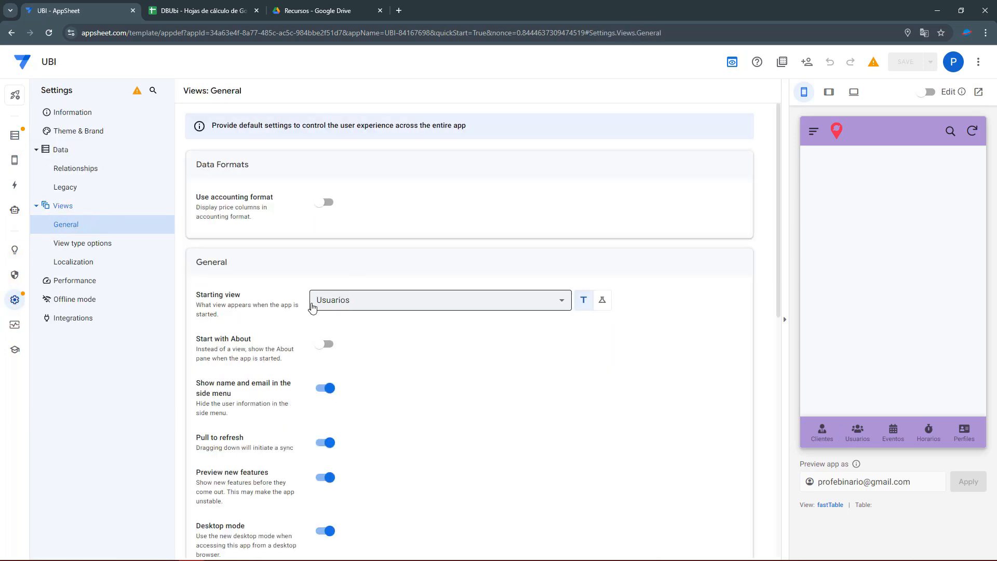
left_click(352, 301)
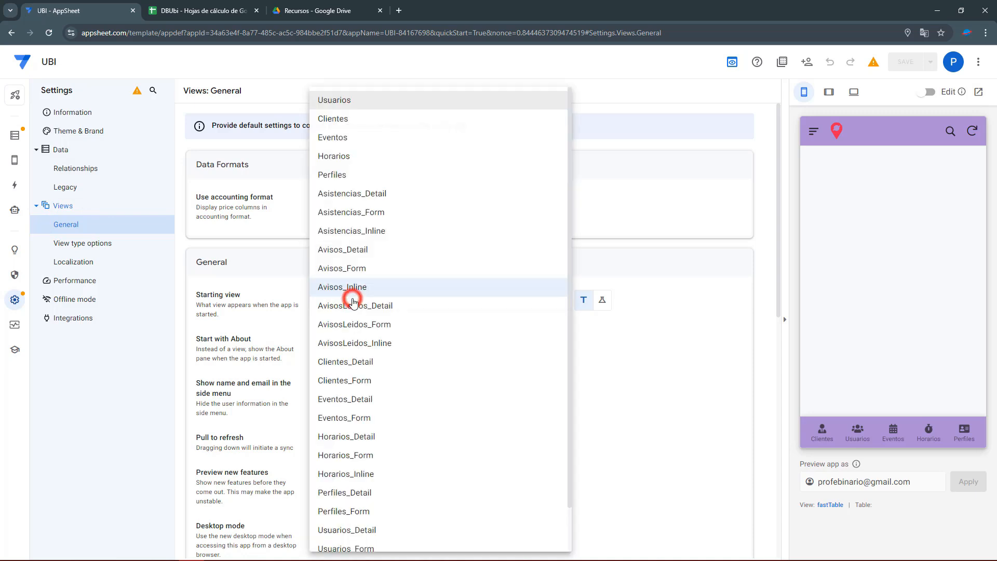
scroll(352, 311, "down", 2)
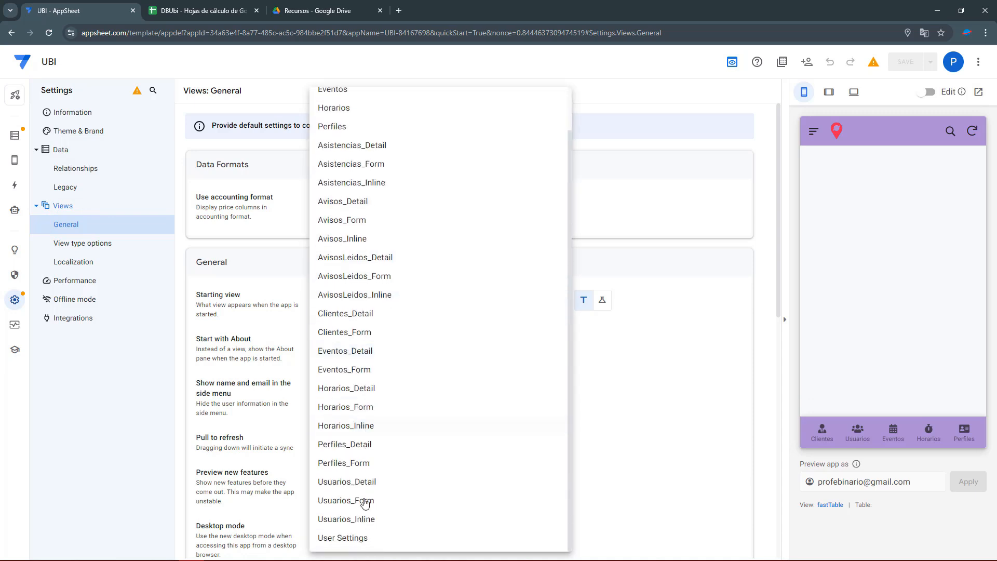
left_click(358, 538)
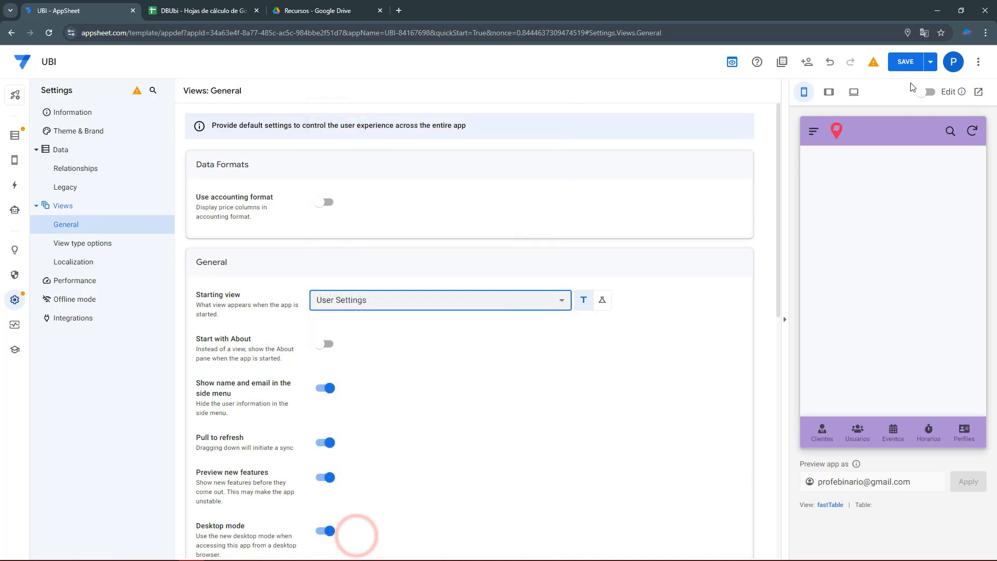
left_click(907, 64)
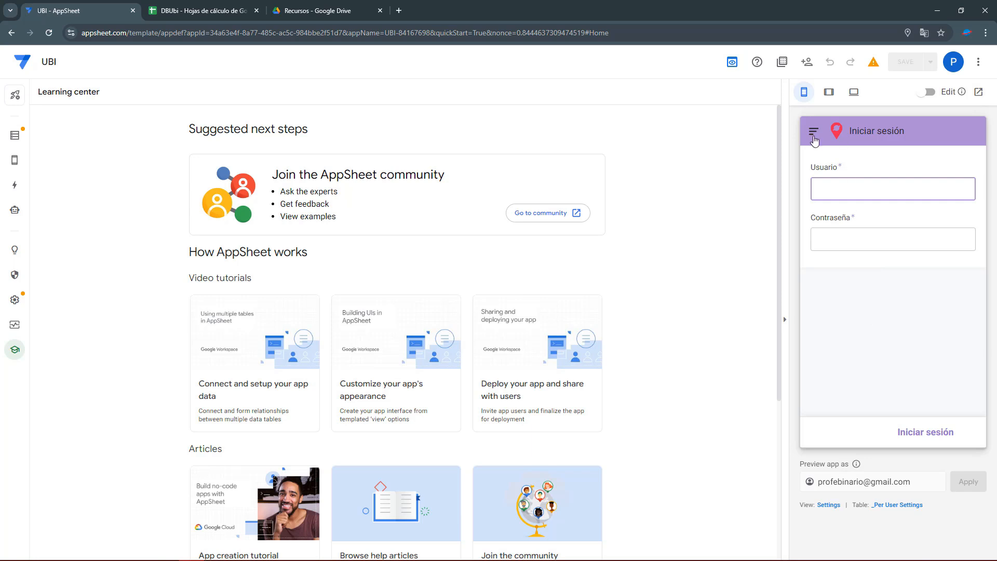
Test the preview's login form with empty fields, then switch to the DBUbi spreadsheet.
left_click(814, 136)
left_click(971, 239)
left_click(943, 443)
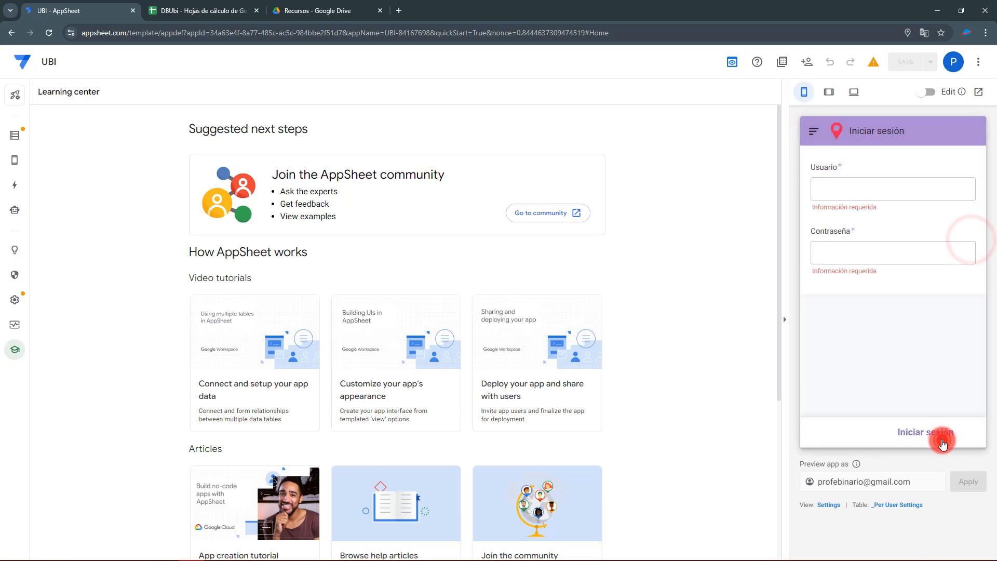
left_click(848, 190)
left_click(196, 9)
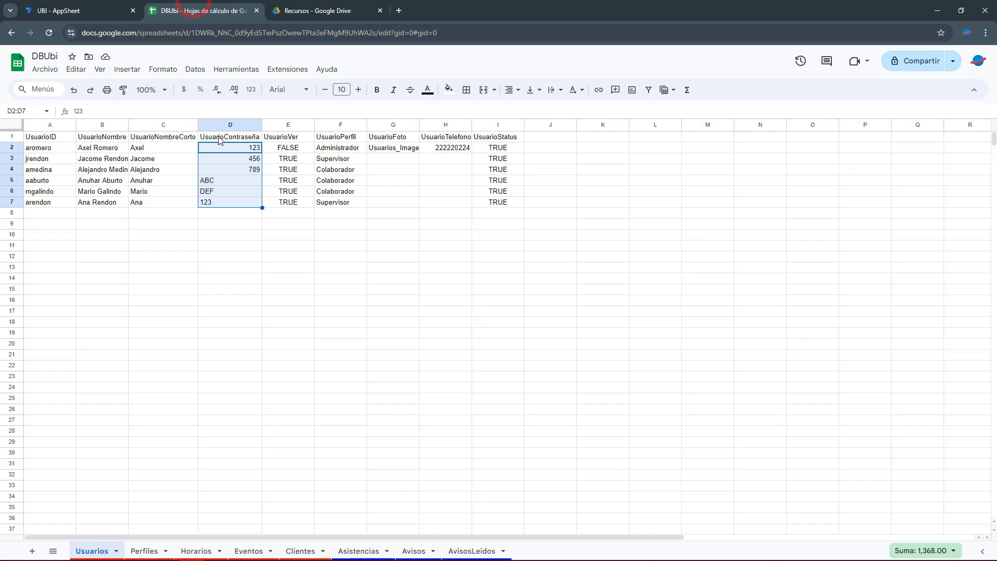
Paste the user ID from A3 and the password from D3 into the preview's login fields.
left_click(52, 157)
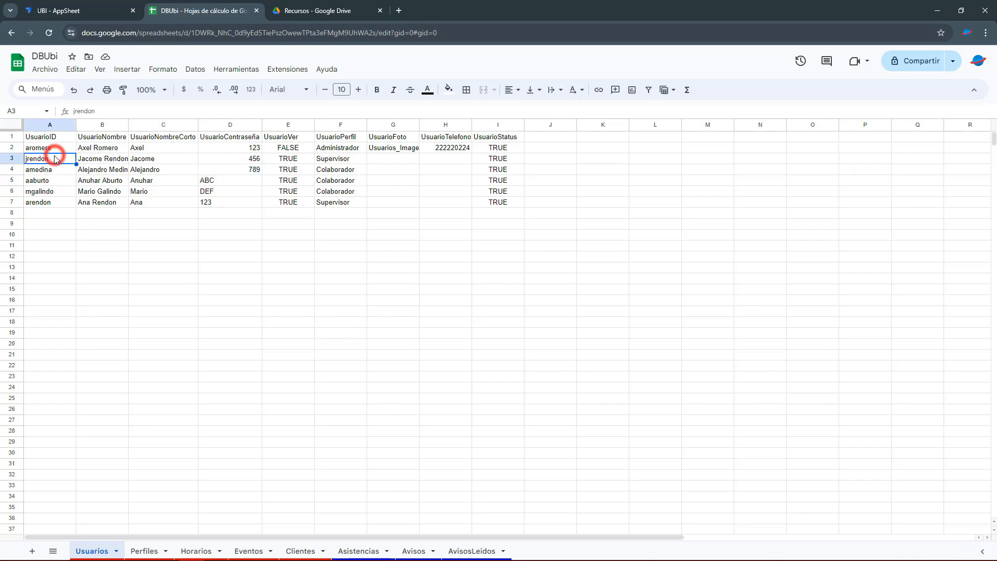
left_click(64, 7)
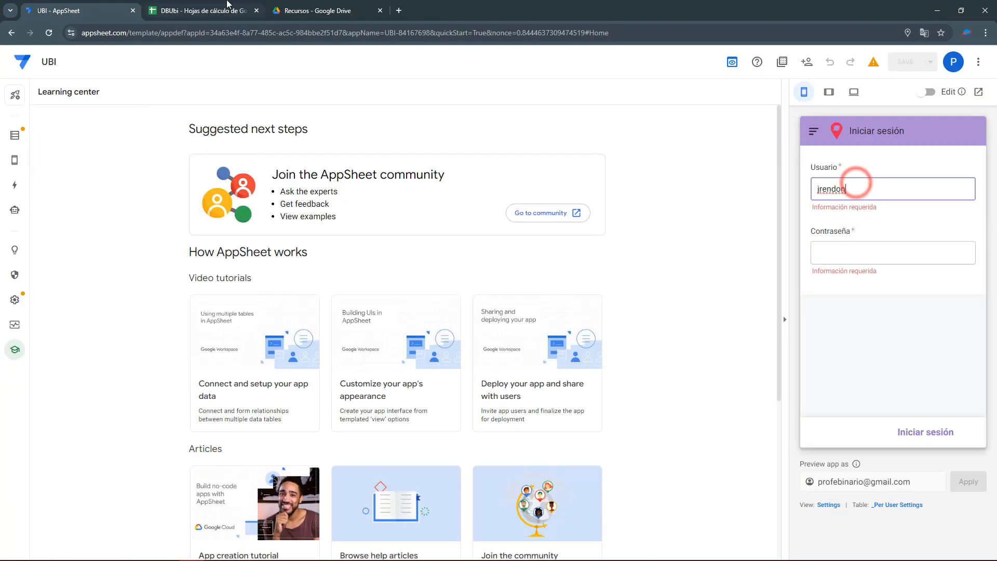
left_click(208, 9)
left_click(231, 158)
key("ctrl+c")
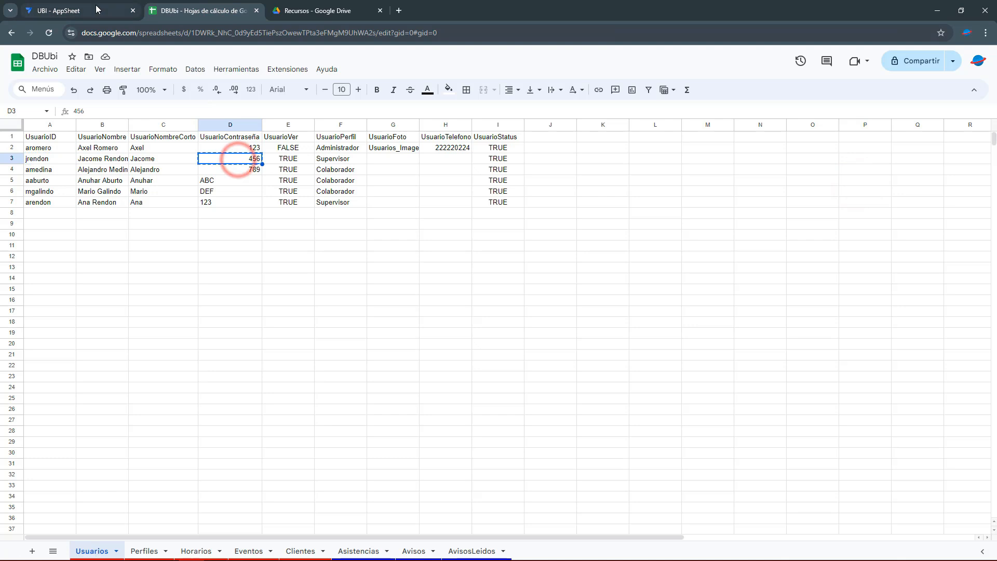
left_click(91, 8)
left_click(825, 219)
key("ctrl+v")
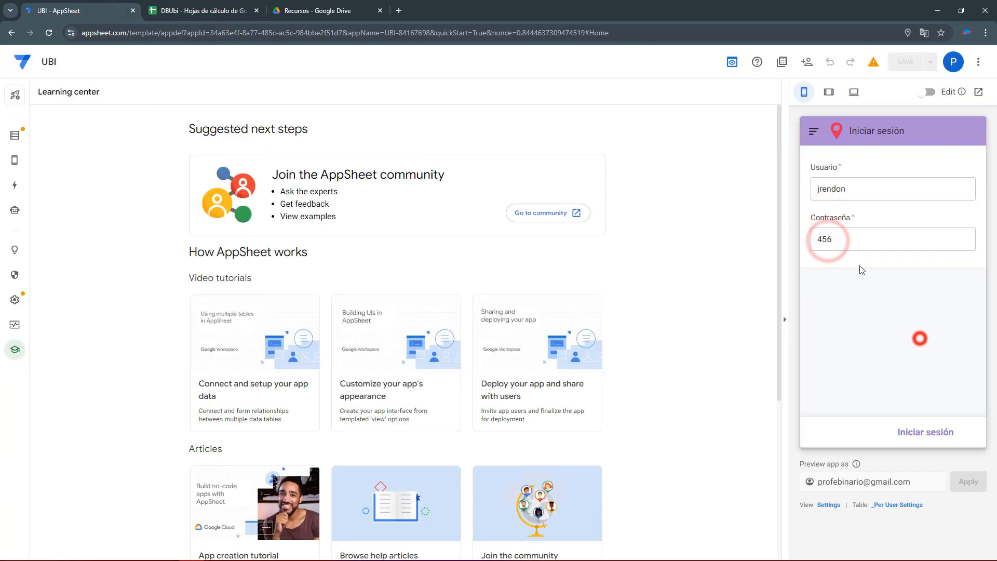
Submit Iniciar sesión in the preview and let it sync to the five-tab main screen.
left_click(942, 434)
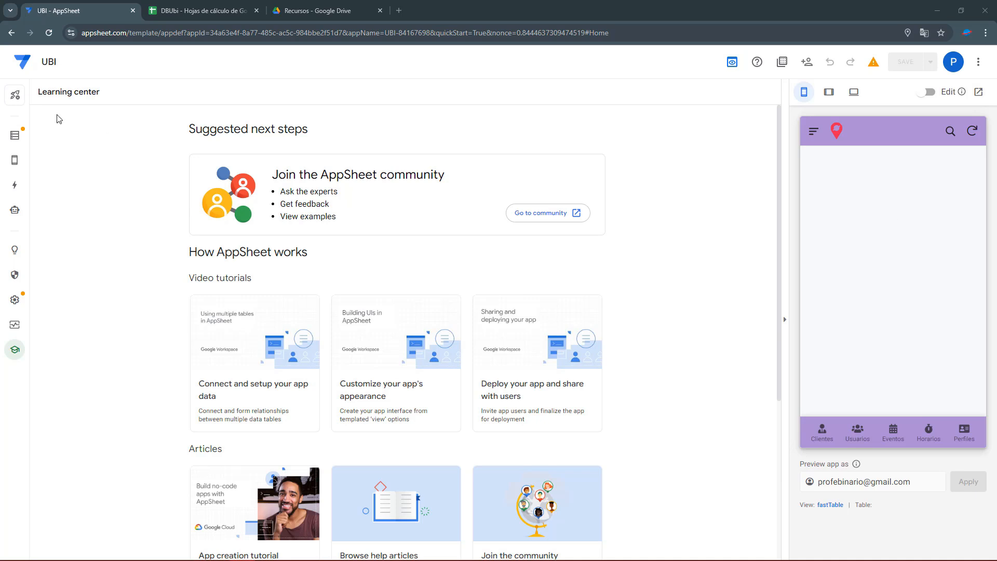
Paste the active-Status and Administrador/Supervisor/Colaborador Perfil formula into Clientes' Show if and save.
left_click(15, 161)
left_click(76, 127)
scroll(268, 421, "down", 5)
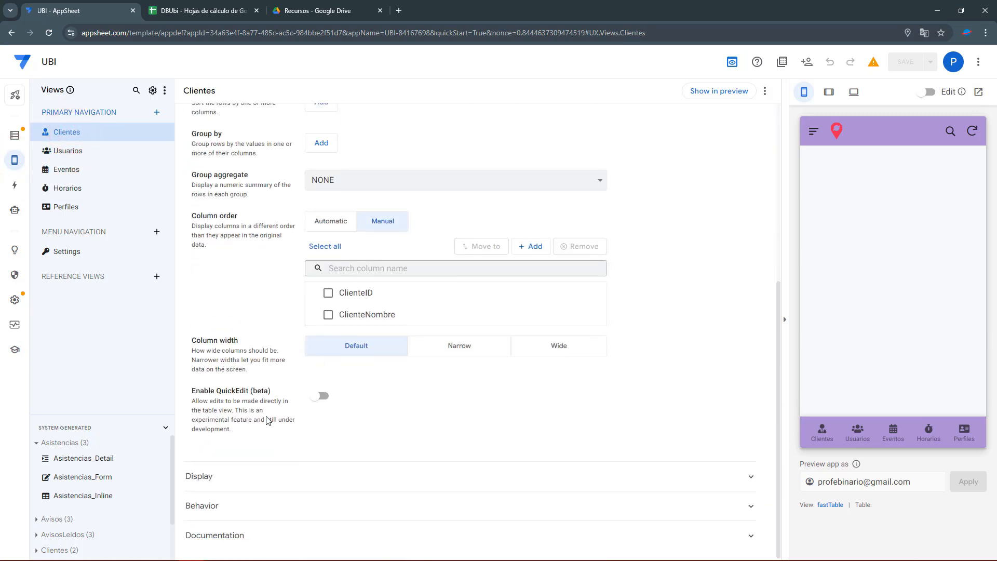
left_click(211, 478)
scroll(210, 499, "down", 5)
left_click(362, 446)
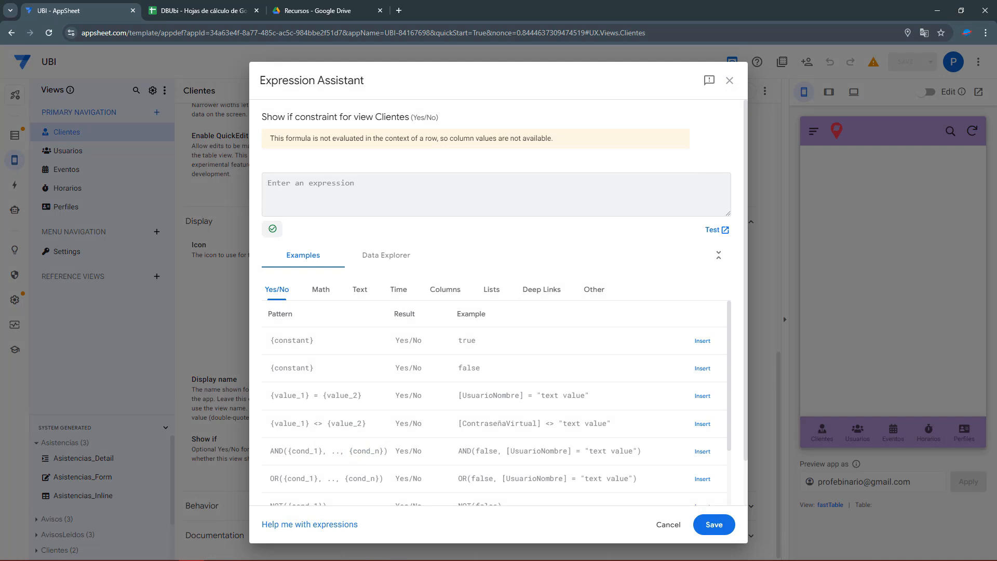
left_click(291, 178)
key("ctrl+v")
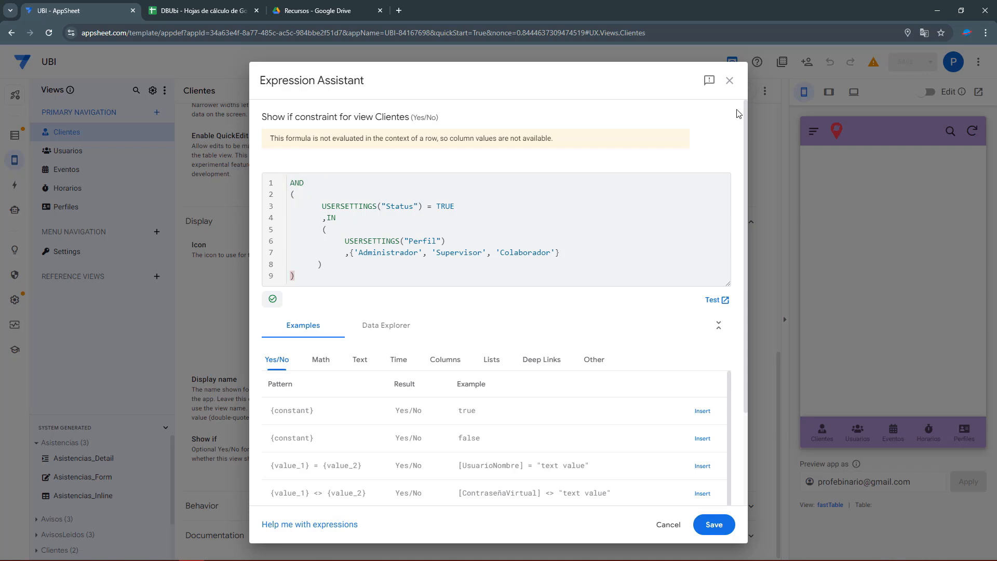
left_click(710, 526)
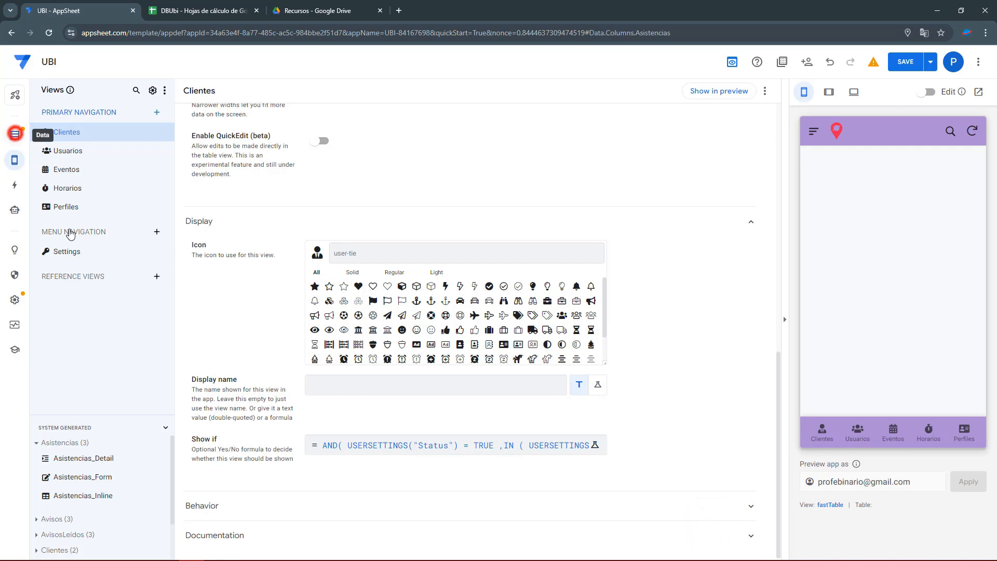
Open the User settings table and inspect its Nombre, Perfil and Status columns.
left_click(14, 135)
left_click(75, 444)
left_click(252, 293)
left_click(250, 328)
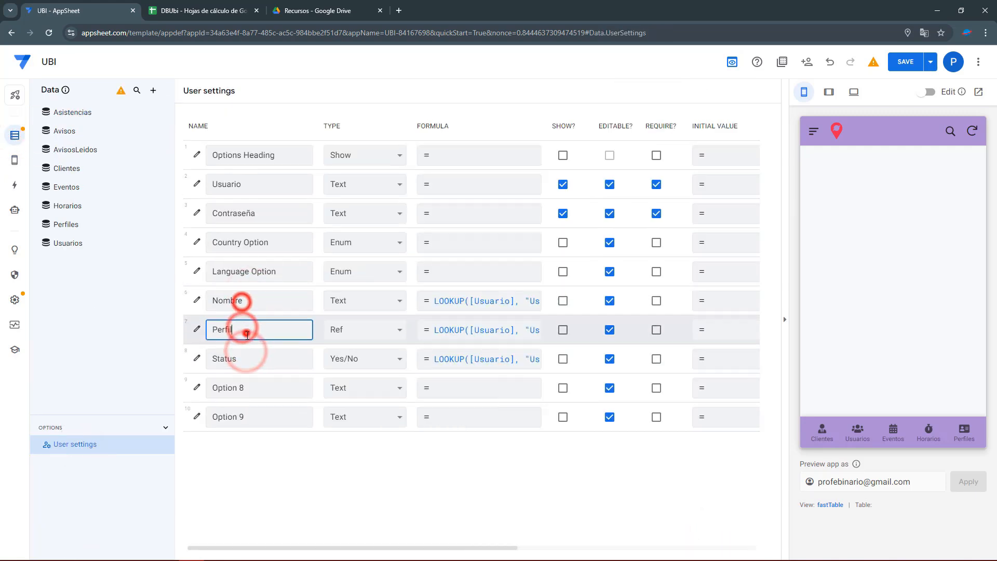
left_click(249, 307)
left_click(249, 356)
left_click(260, 301)
Select the Perfil, Status and Usuario setting names to confirm their exact spelling.
left_click_drag(232, 333, 214, 357)
left_click_drag(259, 209, 211, 214)
left_click_drag(248, 185, 224, 184)
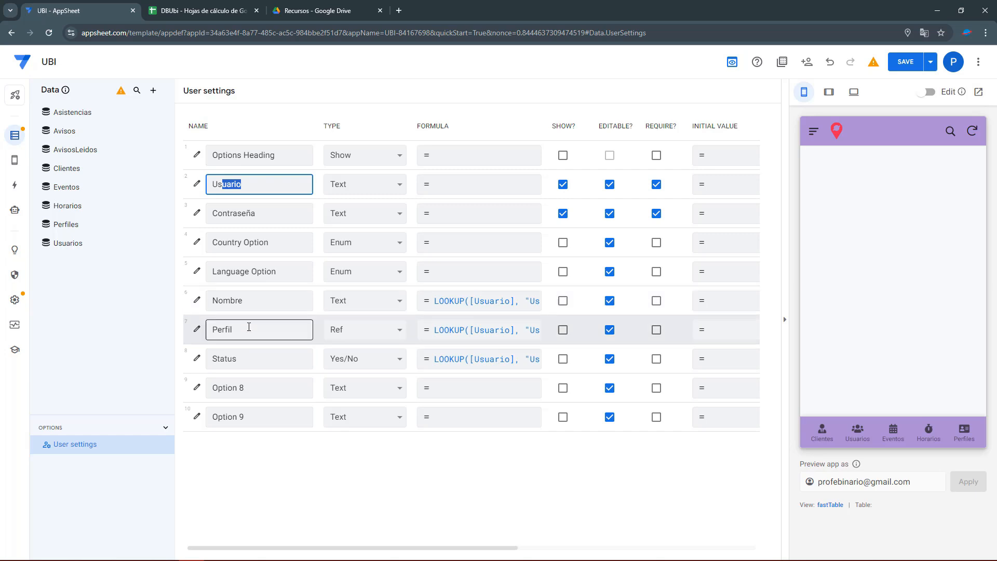
left_click_drag(246, 328, 178, 328)
left_click_drag(242, 356, 186, 359)
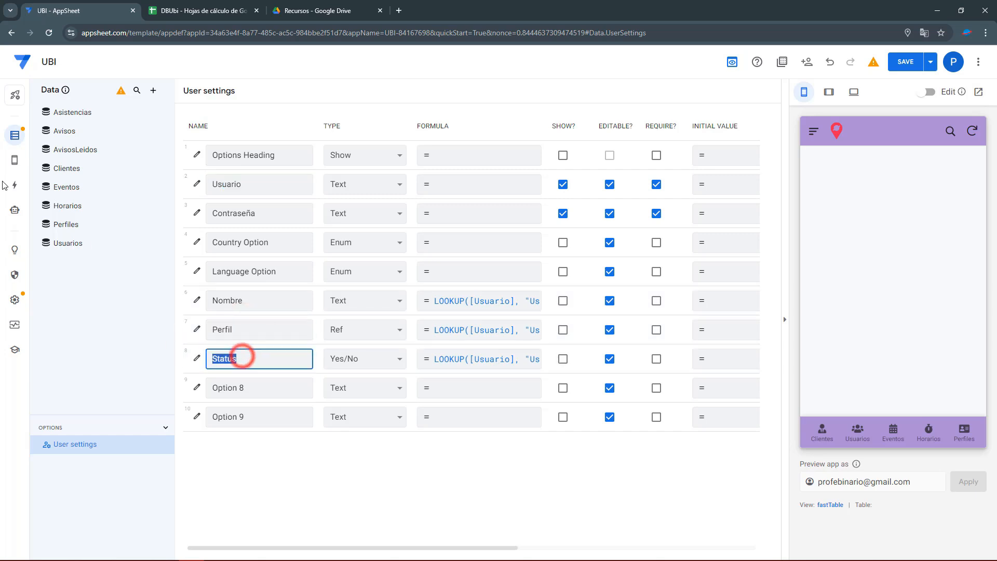
left_click(15, 188)
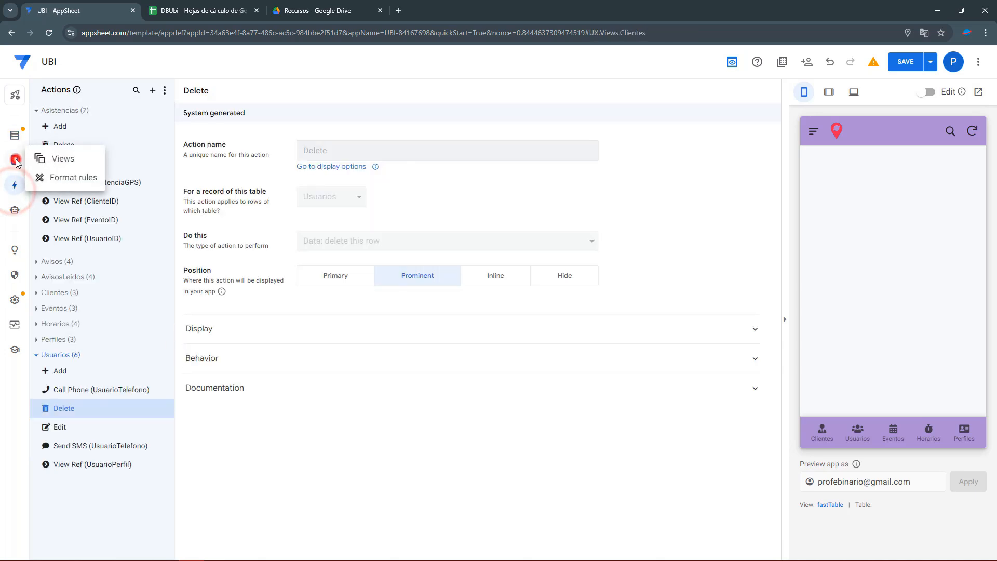
Open the Clientes Show if formula and review its USERSETTINGS("Status") = TRUE condition.
left_click(15, 160)
left_click(83, 134)
left_click(355, 524)
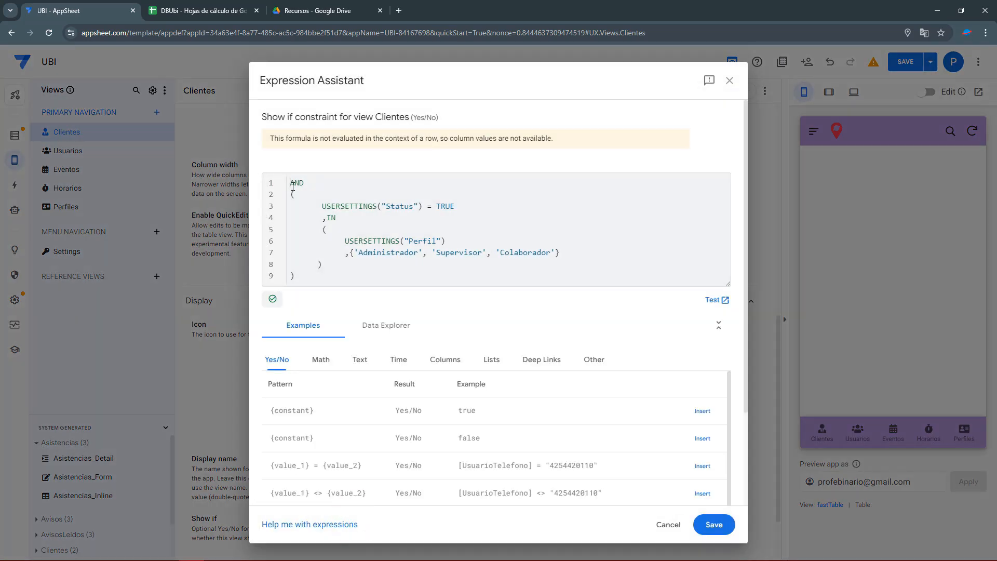
left_click(325, 207)
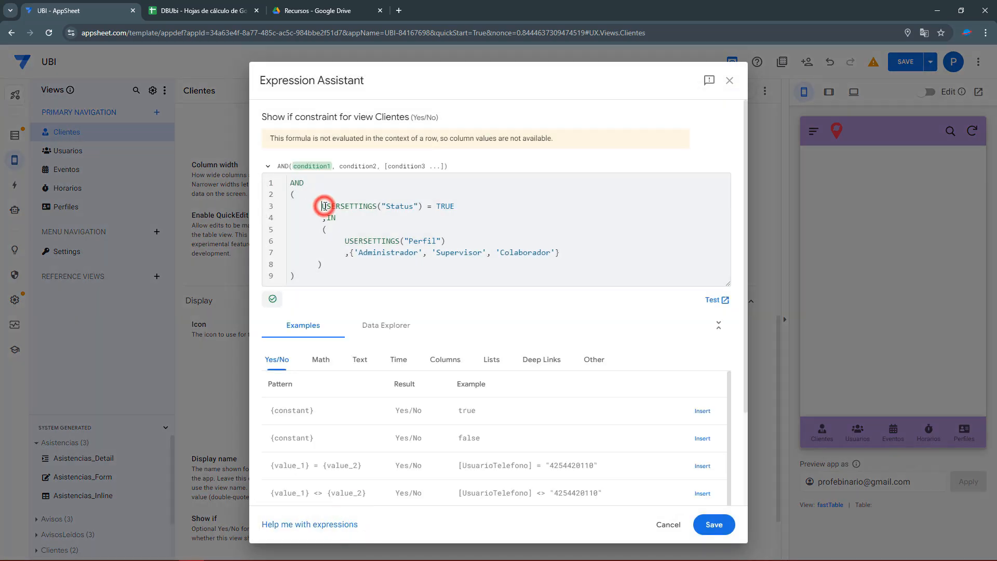
left_click(394, 208)
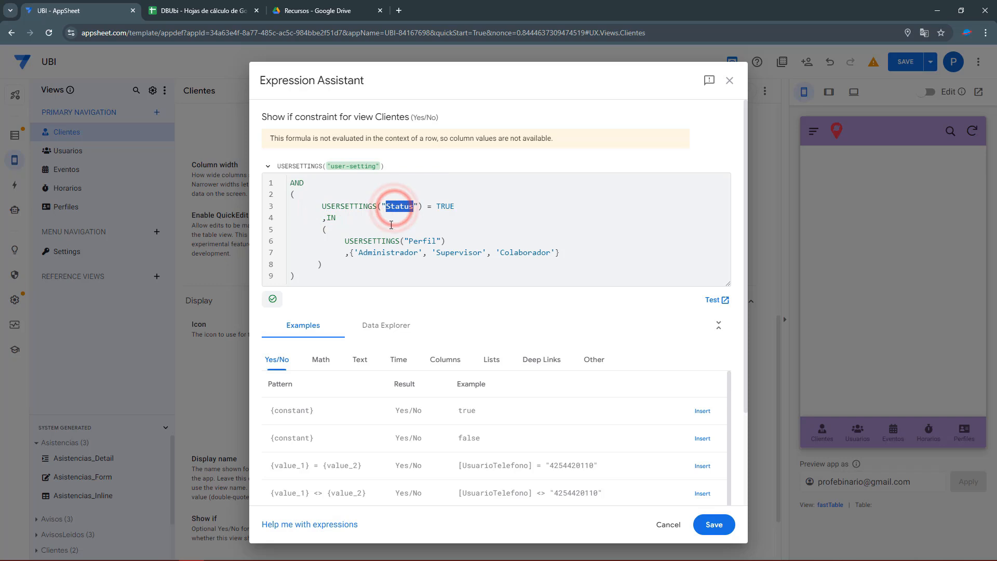
left_click_drag(323, 207, 378, 212)
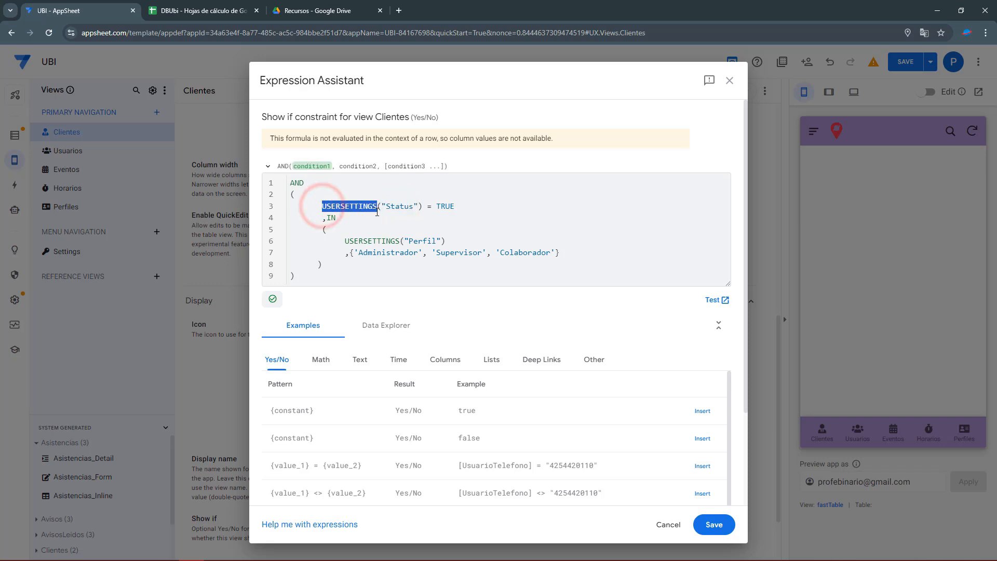
left_click(382, 207)
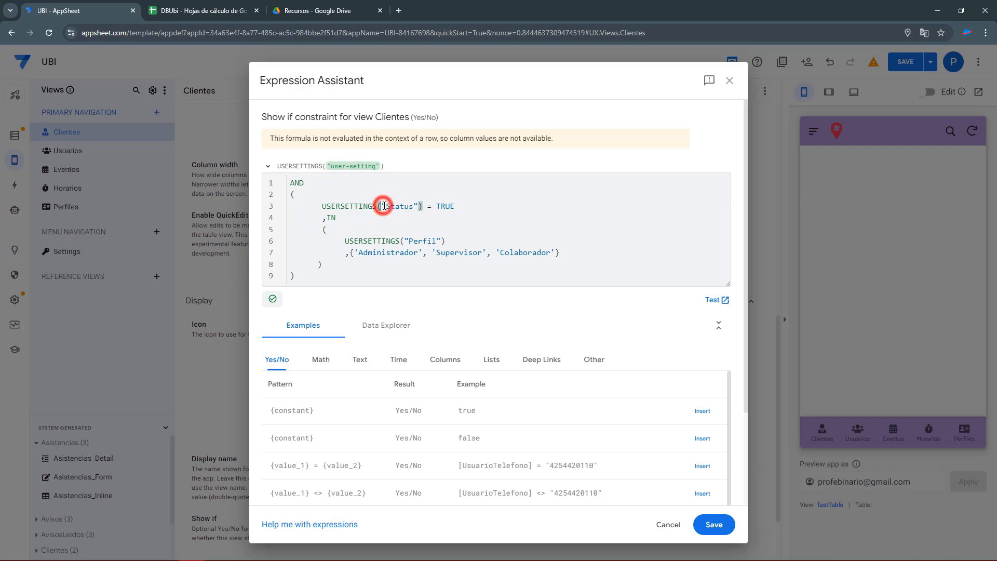
left_click_drag(384, 207, 437, 206)
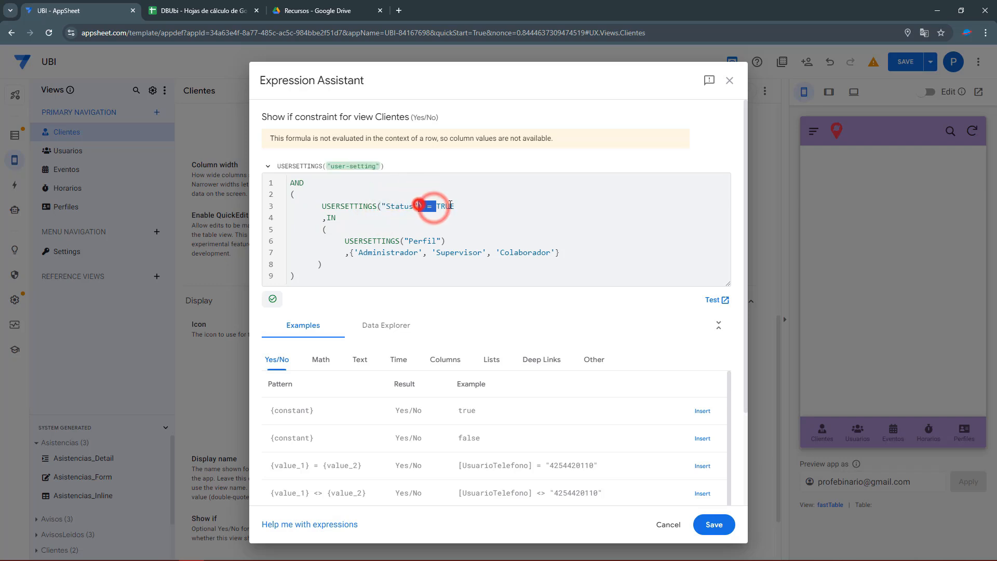
left_click(419, 217)
Review the IN profile list of Administrador, Supervisor and Colaborador.
mouse_move(327, 217)
left_mouse_down()
mouse_move(341, 257)
mouse_move(346, 242)
mouse_move(446, 244)
left_mouse_up()
left_click(341, 264)
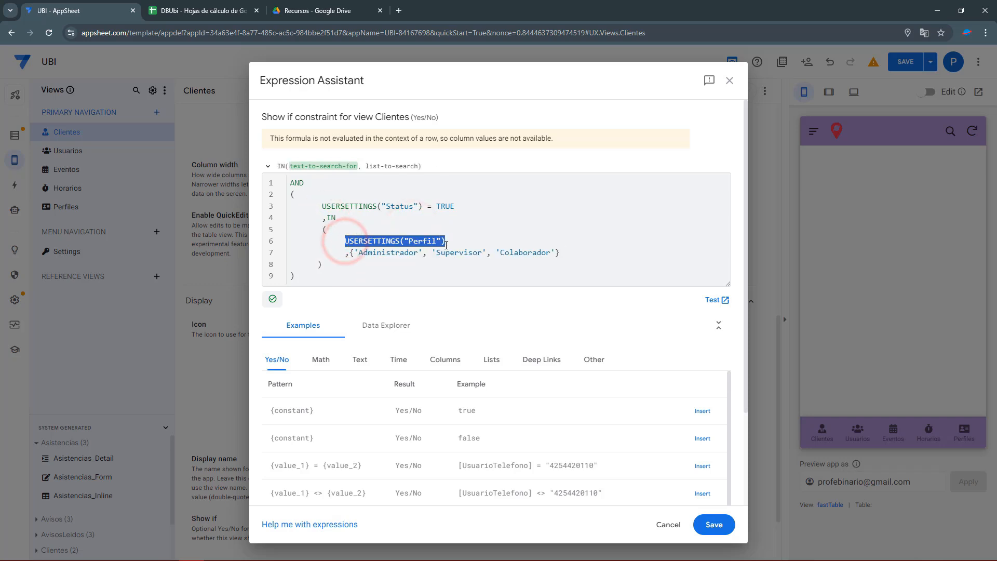
double_click(383, 254)
left_click(454, 253)
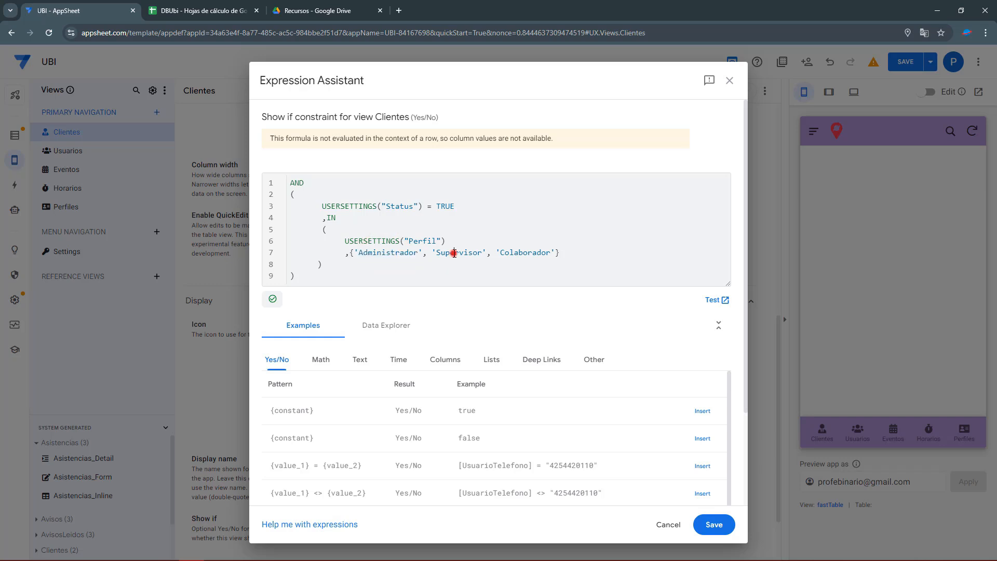
double_click(525, 253)
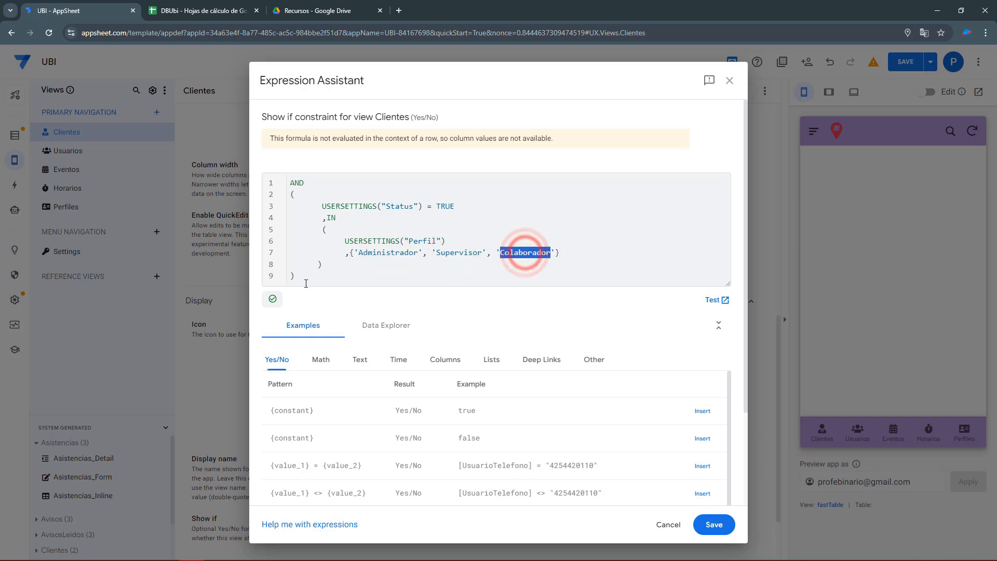
Select the whole visibility formula, save it, and open the Usuarios view settings.
left_click_drag(303, 279, 259, 183)
key("ctrl+c")
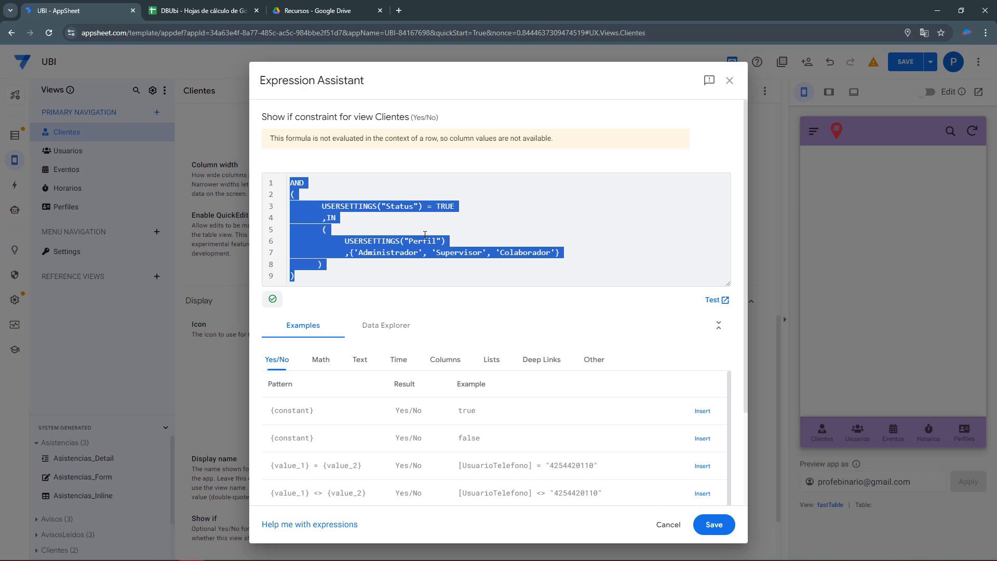
left_click(712, 525)
left_click(68, 150)
Paste the formula into Usuarios' Show if and trim the profile list to Administrador only.
left_click(203, 477)
scroll(310, 455, "down", 5)
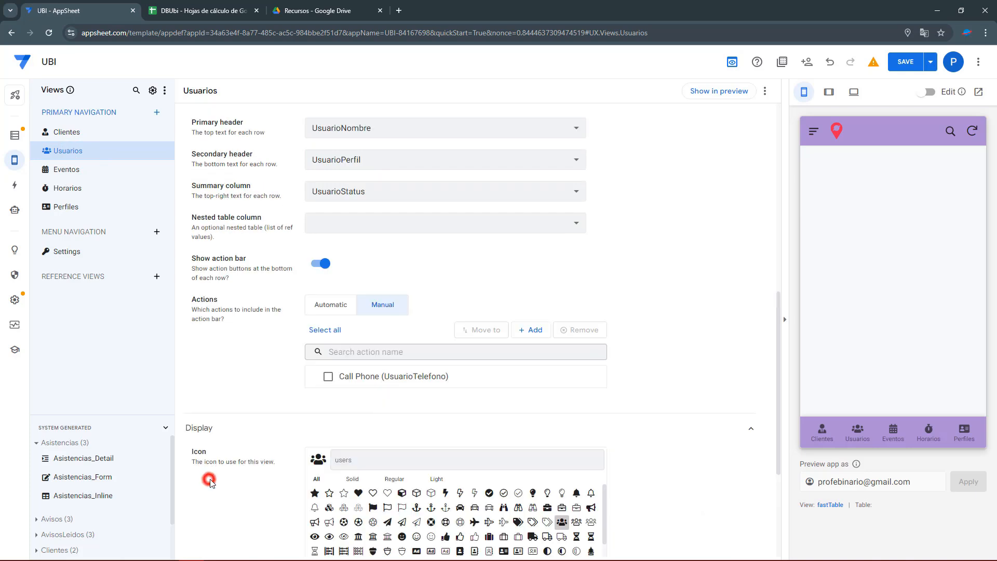
left_click(310, 452)
left_click(349, 199)
key("ctrl+v")
left_click_drag(551, 252, 422, 258)
key("BackSpace")
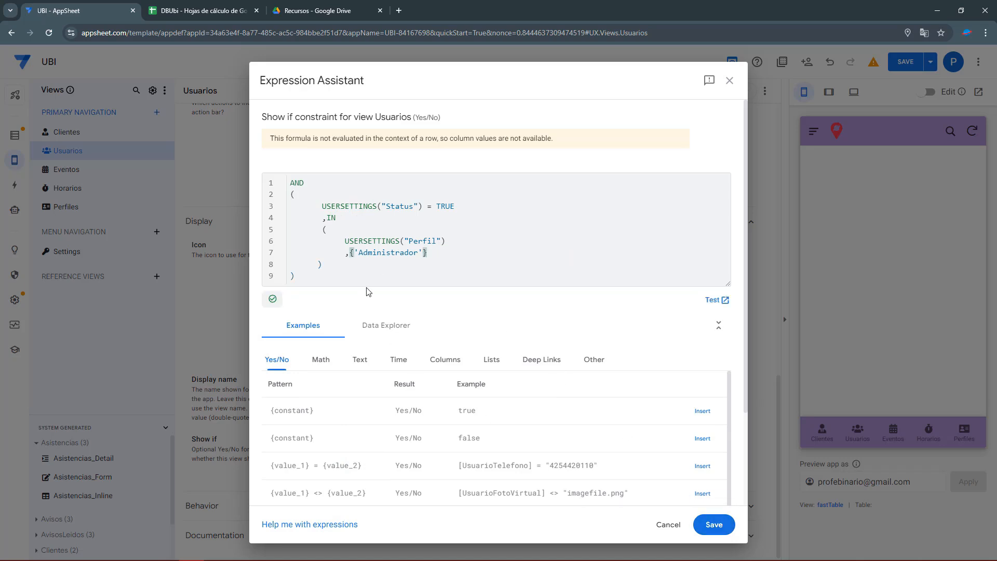
left_click(714, 524)
Give Eventos the pasted Show if formula trimmed to the Administrador profile.
left_click(89, 170)
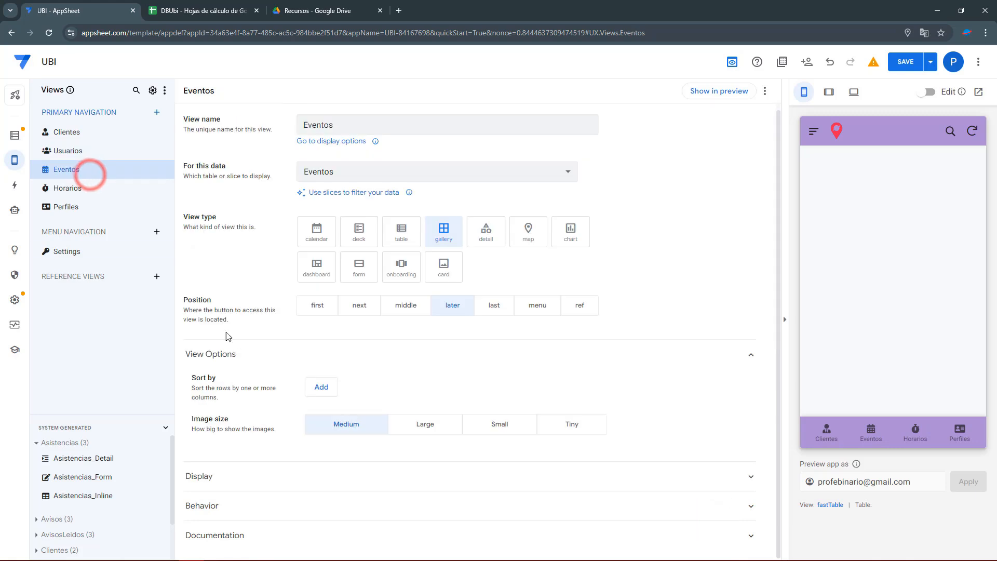
left_click(207, 507)
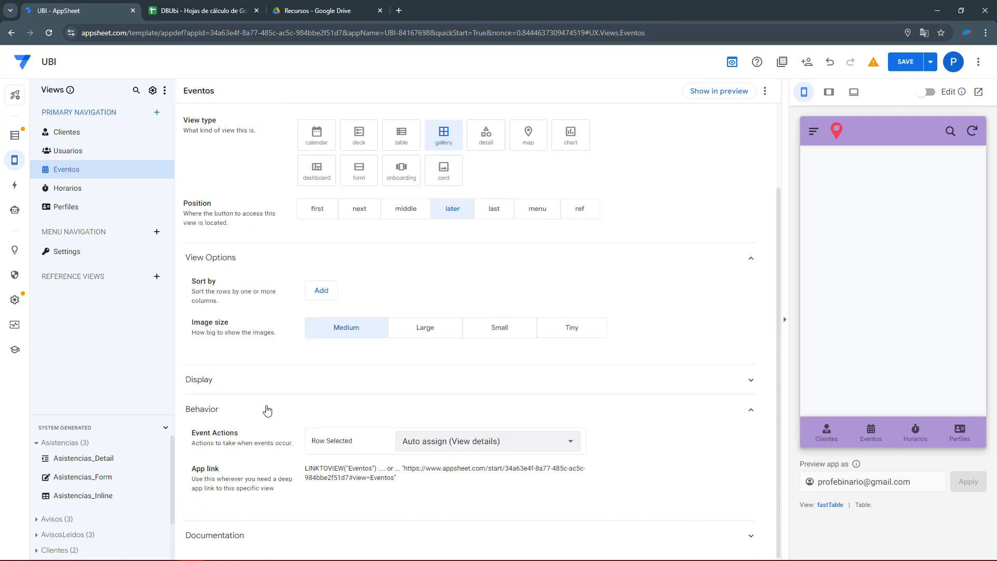
left_click(269, 387)
left_click(341, 355)
key("ctrl+v")
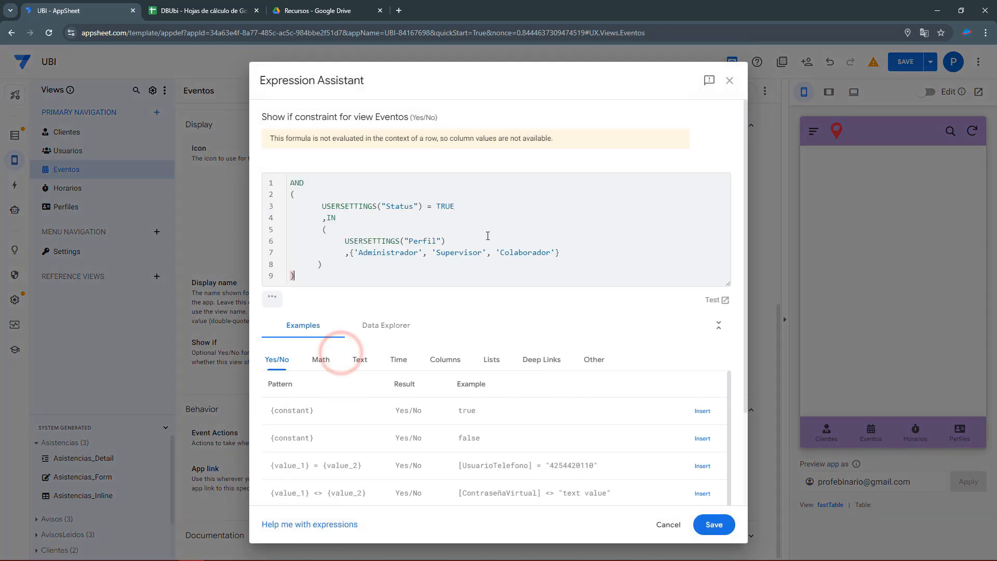
left_click_drag(526, 254, 421, 253)
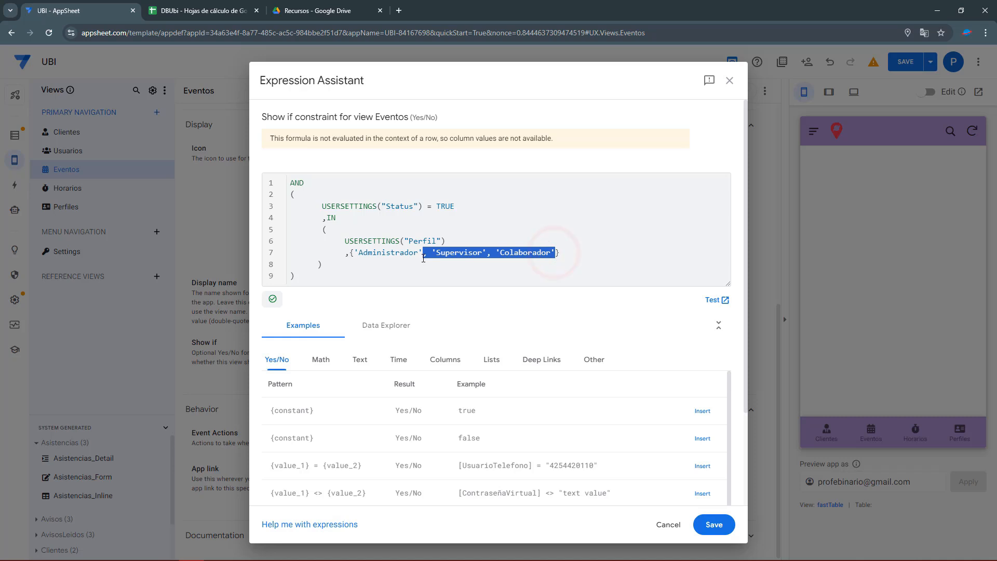
key("BackSpace")
left_click(710, 521)
Restrict Horarios with the same formula, removing Supervisor and Colaborador from the list.
left_click(78, 188)
left_click(231, 501)
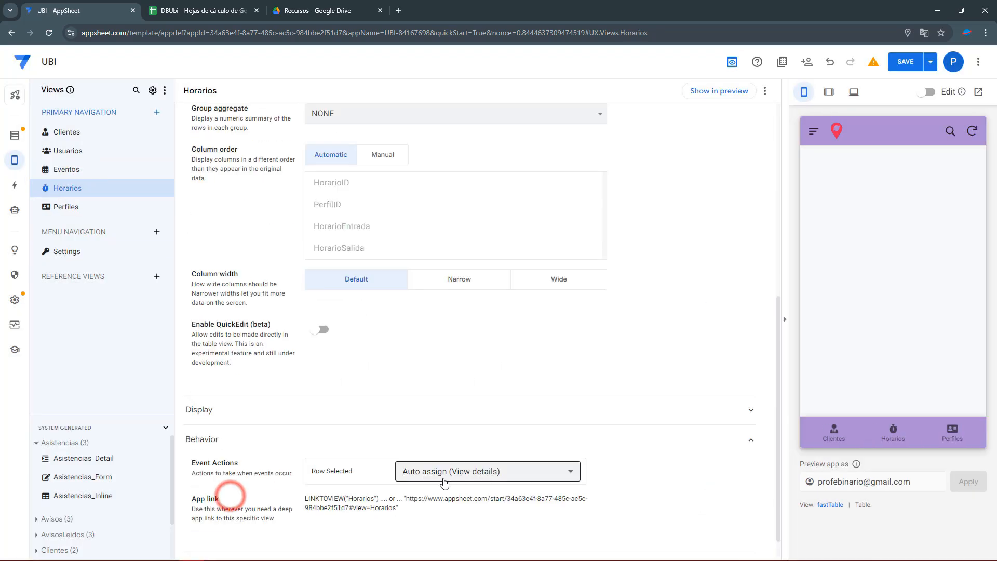
left_click(242, 381)
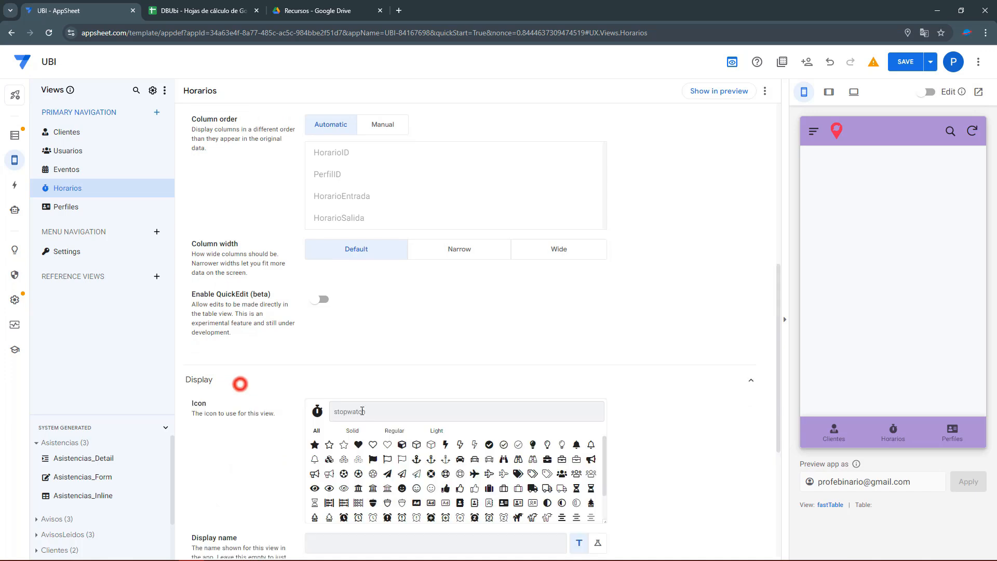
left_click(331, 535)
left_click(597, 543)
left_click(513, 540)
key("ctrl+v")
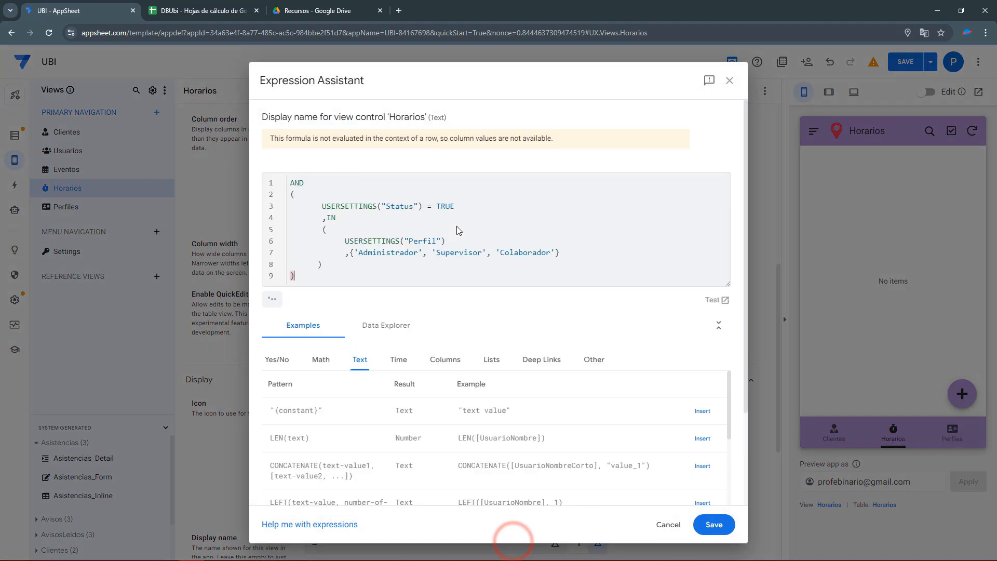
left_click_drag(555, 253, 425, 253)
key("BackSpace")
left_click(714, 524)
Limit Perfiles to active Administrador users the same way, then save the app.
left_click(77, 206)
left_click(225, 507)
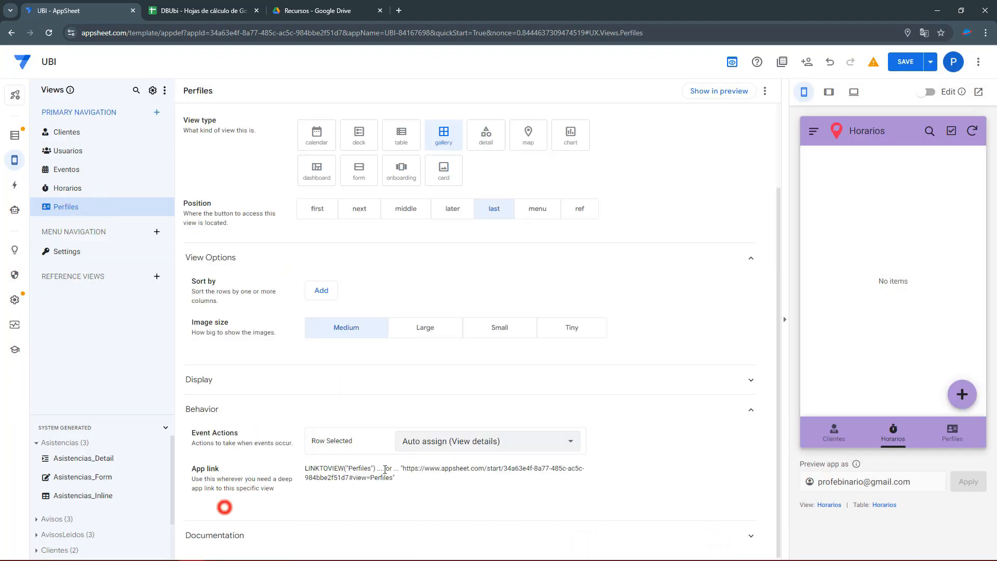
left_click(232, 393)
left_click(332, 350)
type("AND ( \tUSERSETTINGS(\"Status\") = TRUE \t,IN \t( \t\tUSERSETTINGS(\"Perfil\") \t\t,{'Administrador', 'Supervisor','Colaborador'} \t) )")
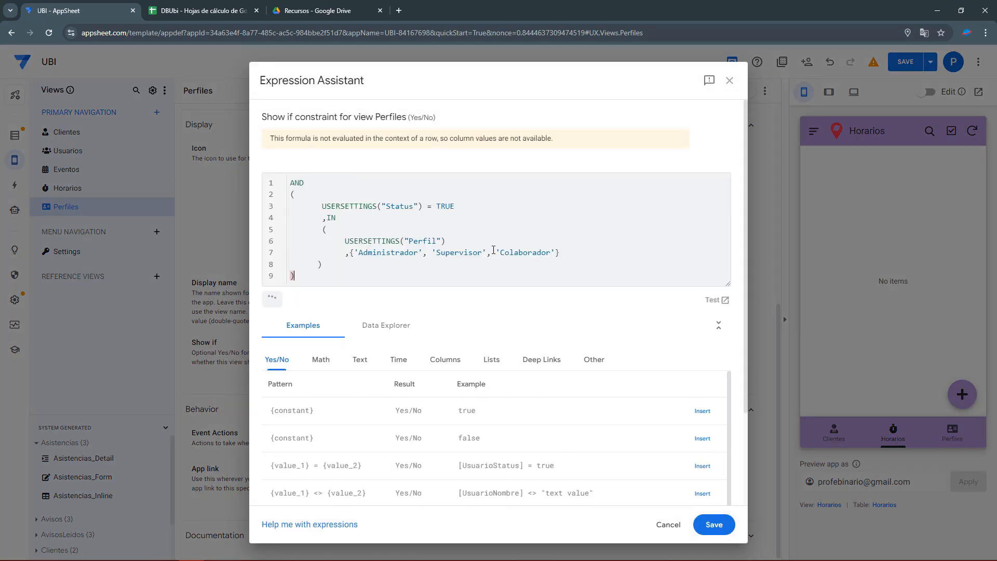
left_click_drag(556, 254, 423, 258)
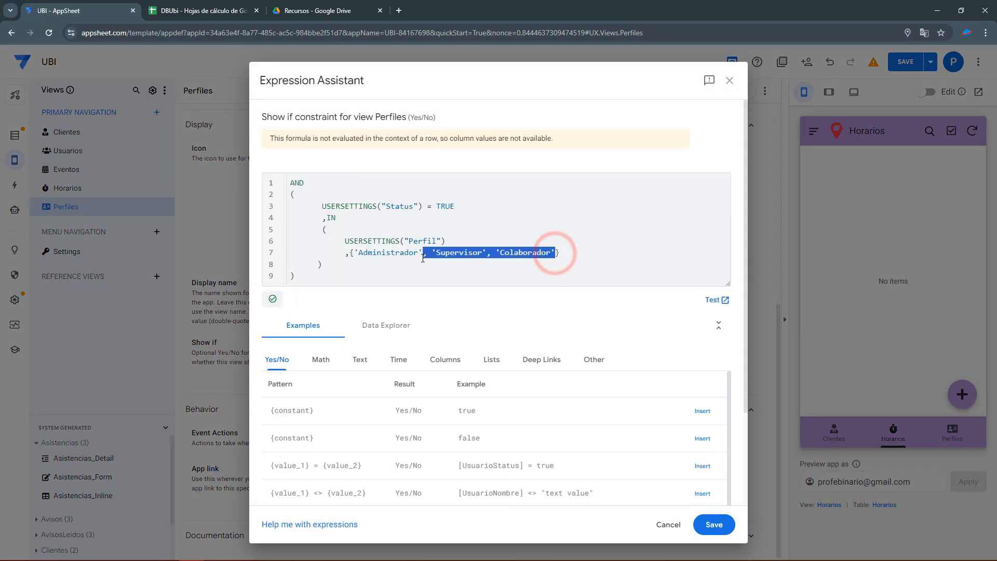
key("BackSpace")
left_click(714, 524)
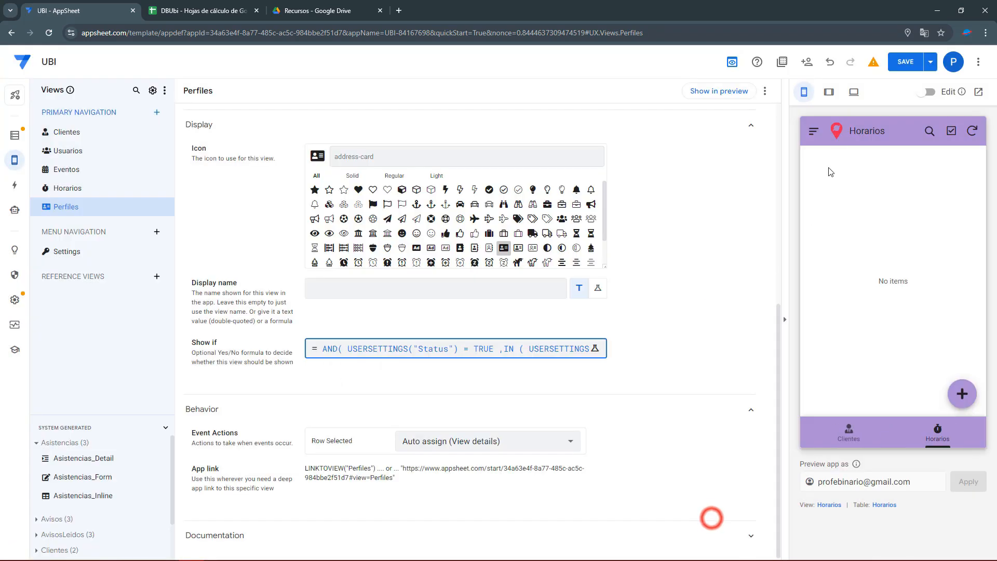
left_click(895, 67)
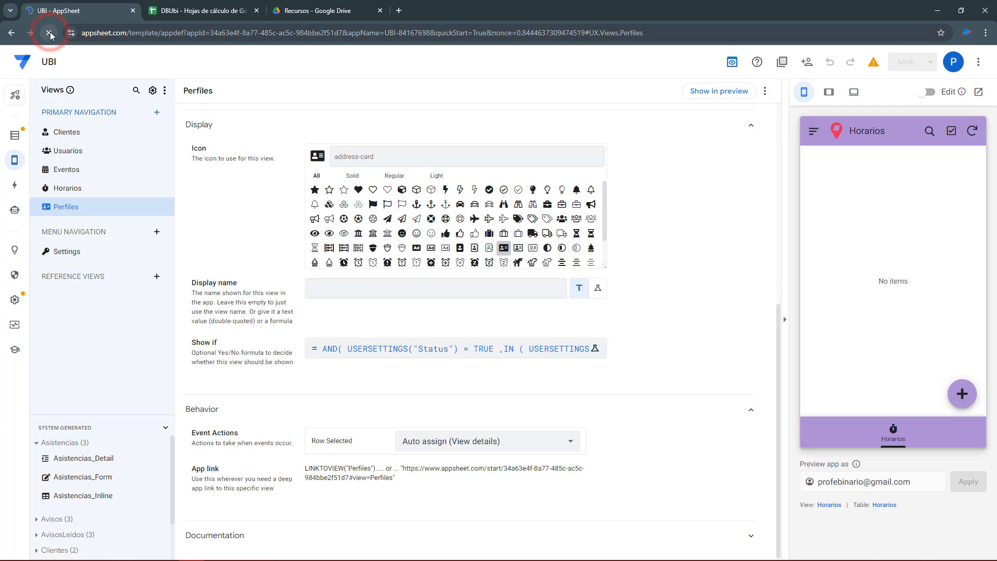
Look up the Colaborador user in row 5 of Usuarios and take the ID from A5.
left_click(187, 7)
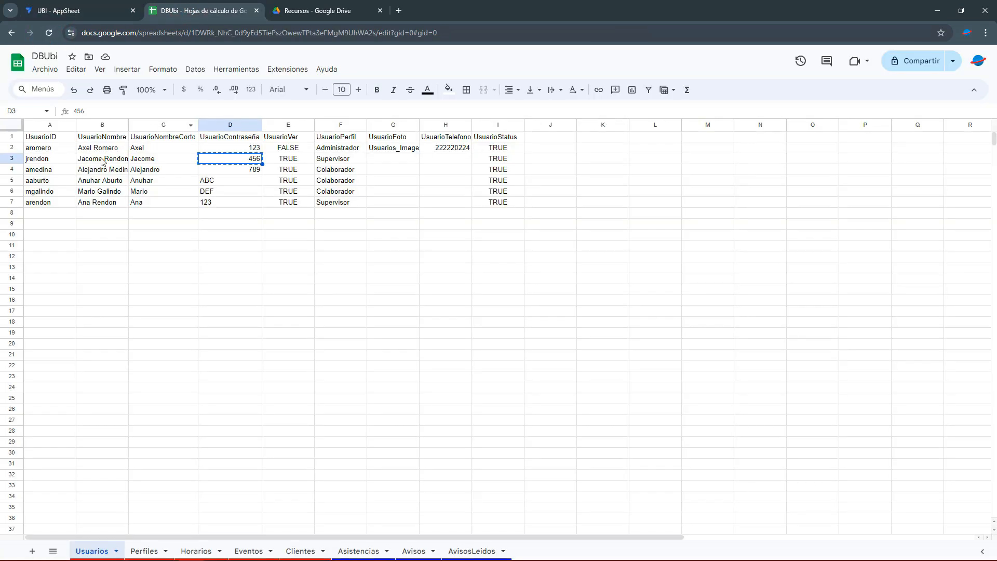
left_click_drag(333, 181, 47, 183)
left_click(59, 181)
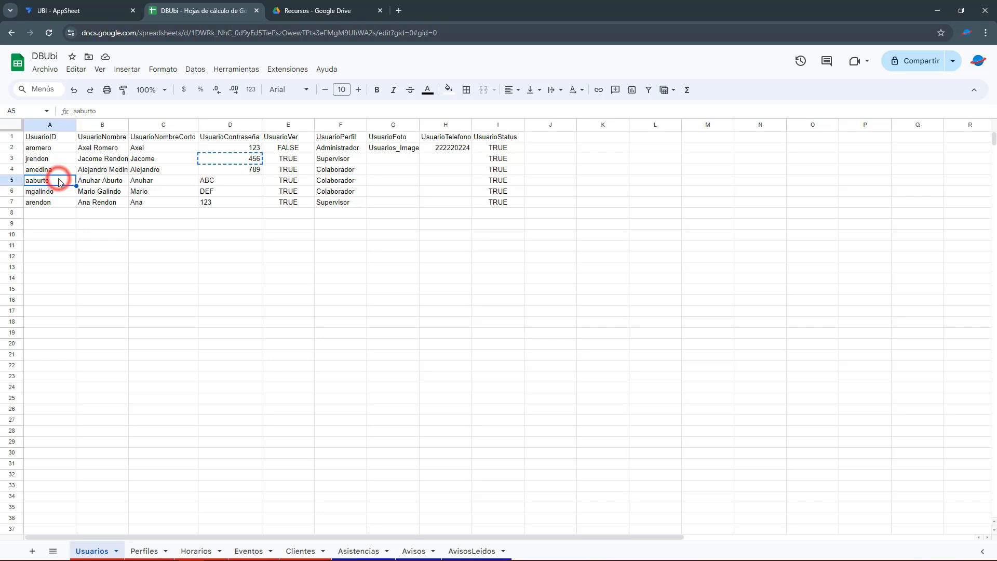
left_click(75, 4)
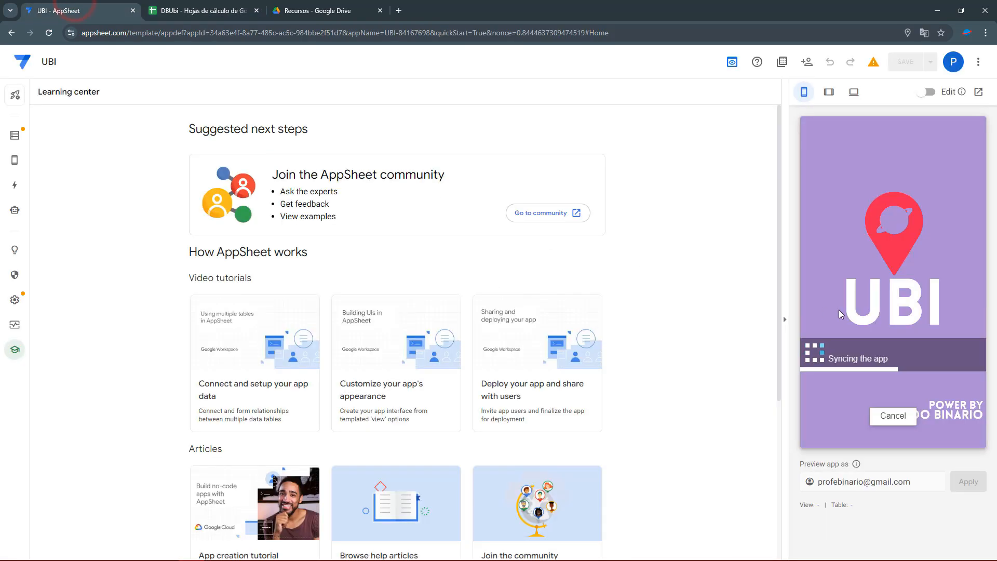
Sign in to the preview as the Colaborador user with the copied ID and its password.
left_click(843, 237)
type("AB")
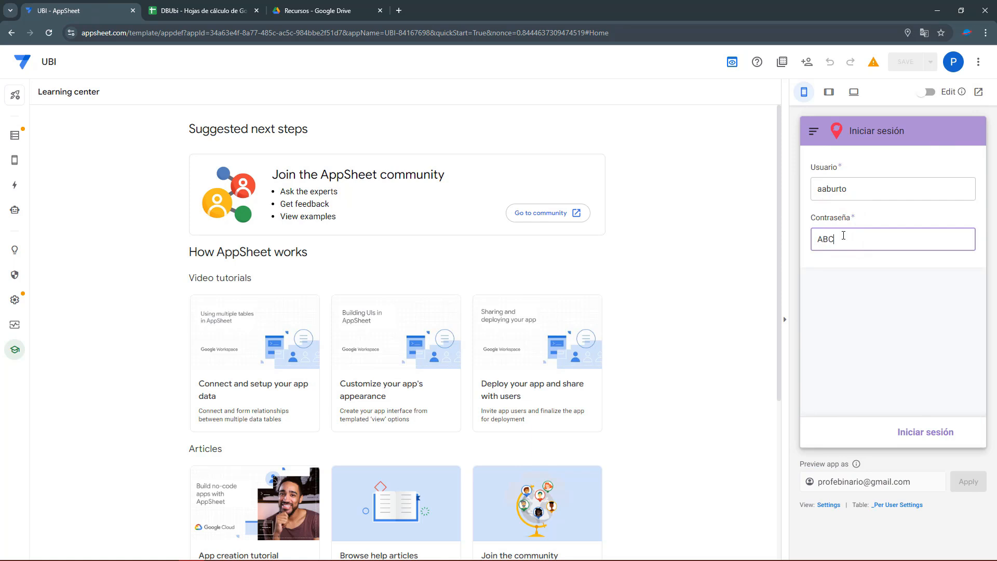
left_click(941, 439)
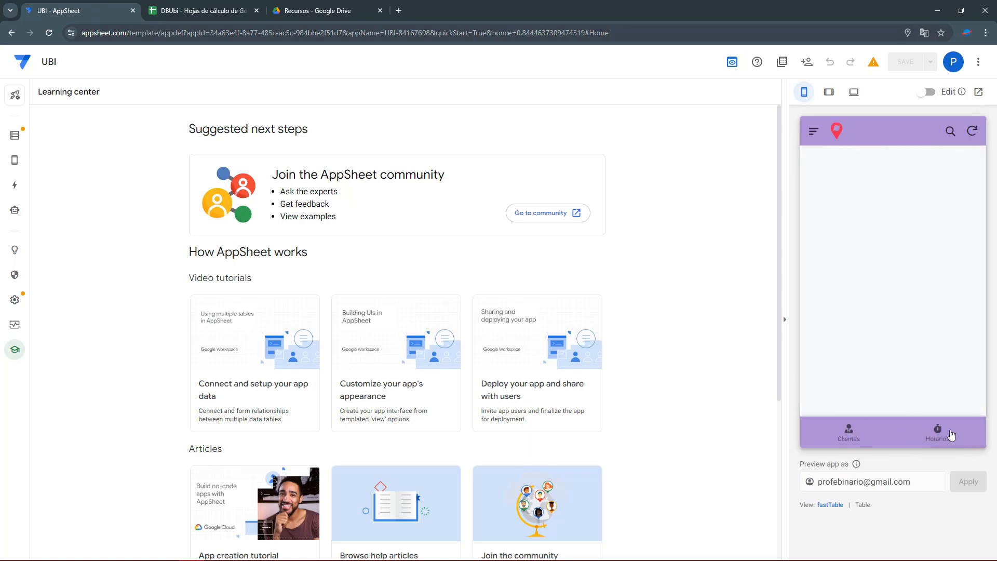
Check the preview's side menu, then go to the empty Horarios tab.
left_click(813, 131)
left_click(962, 273)
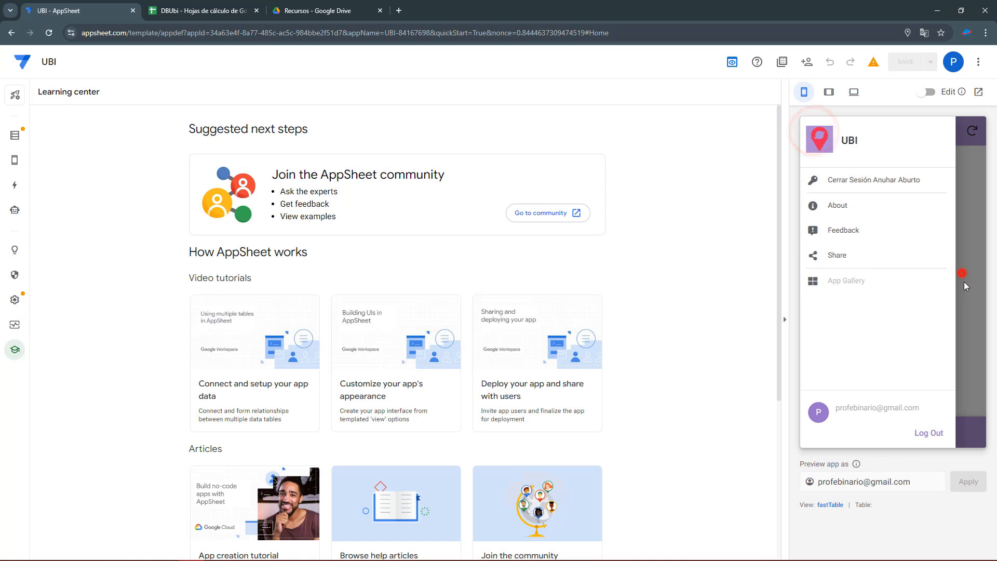
left_click(943, 440)
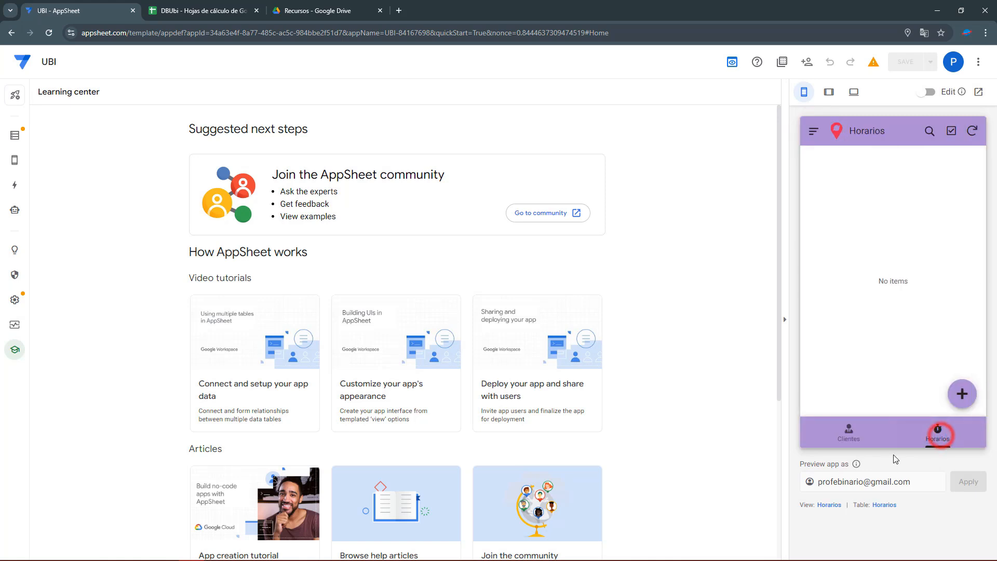
Open the Horarios view's display-name formula in the Expression Assistant.
left_click(829, 505)
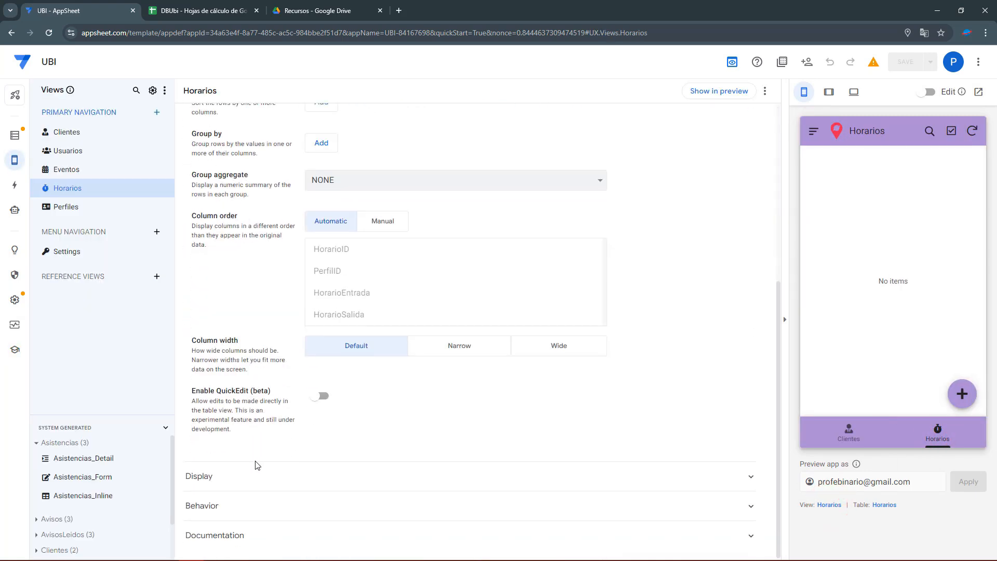
left_click(225, 491)
scroll(224, 475, "down", 5)
left_click(382, 385)
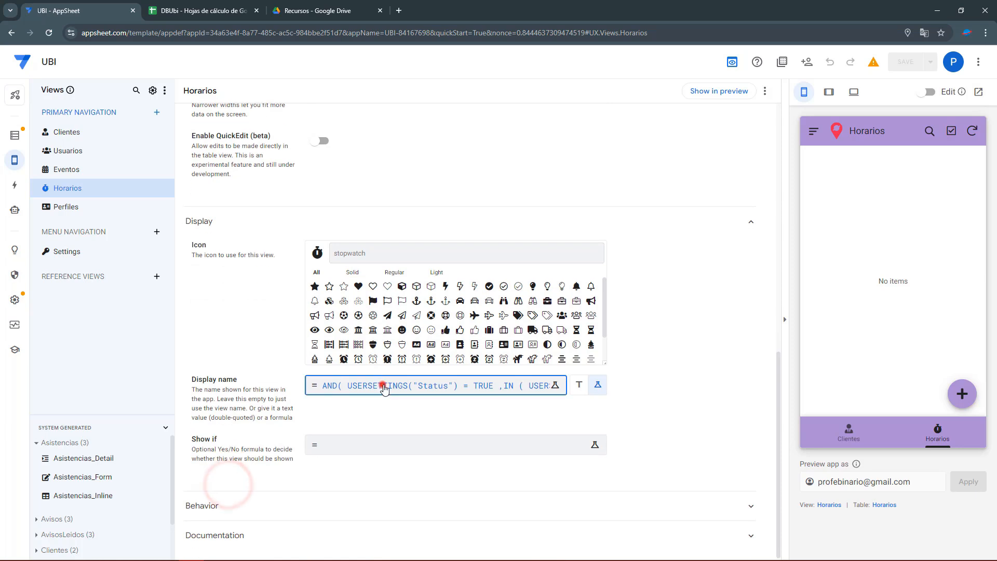
double_click(389, 252)
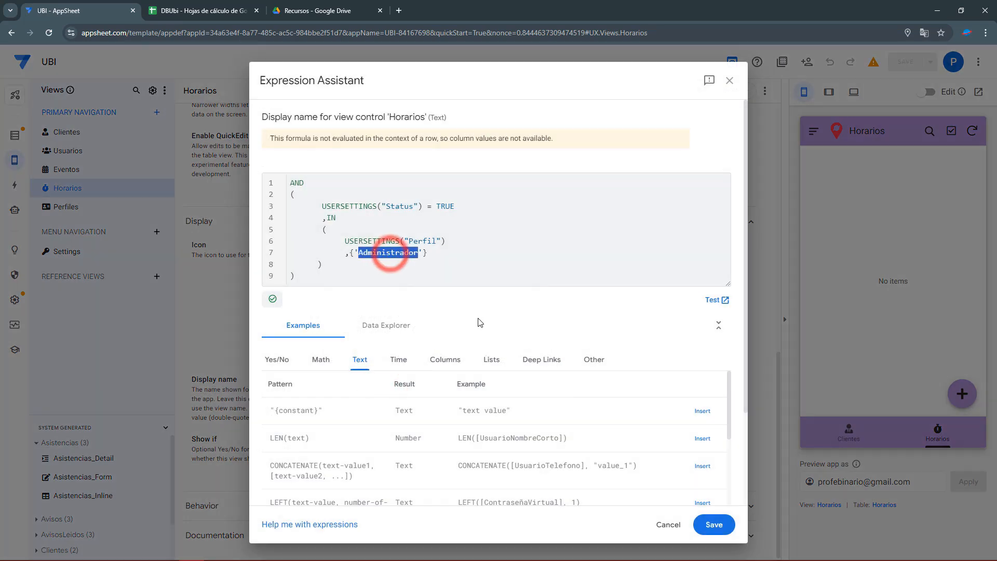
Check row 5's user record in the DBUbi Usuarios sheet, then save the display-name formula.
left_click(208, 6)
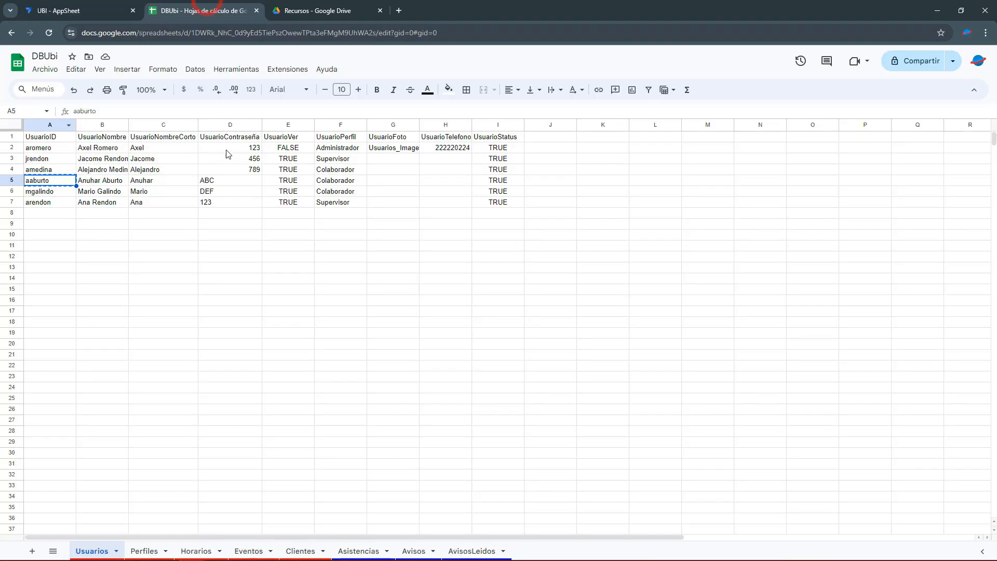
left_click_drag(107, 183, 523, 186)
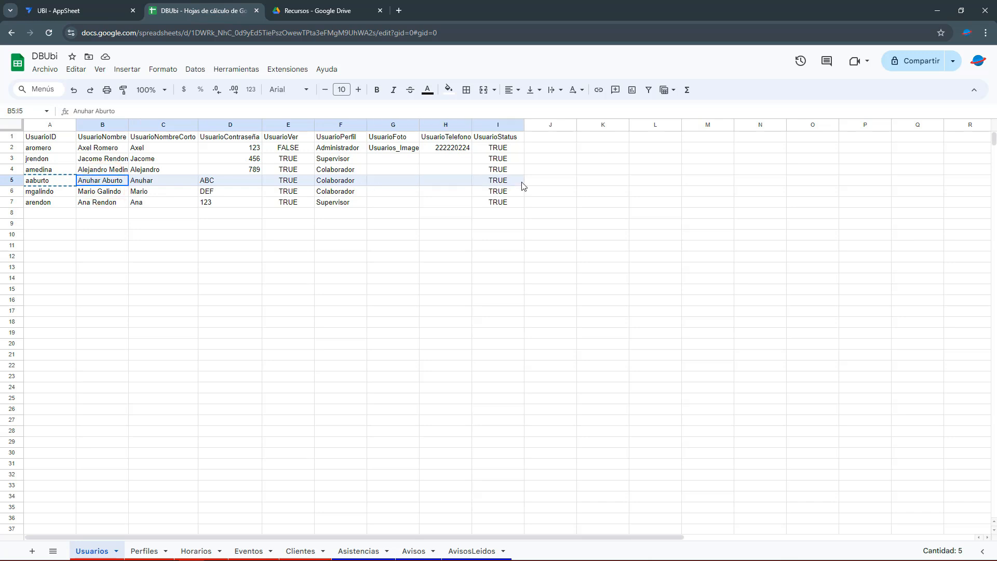
left_click_drag(62, 180, 500, 182)
left_click(90, 5)
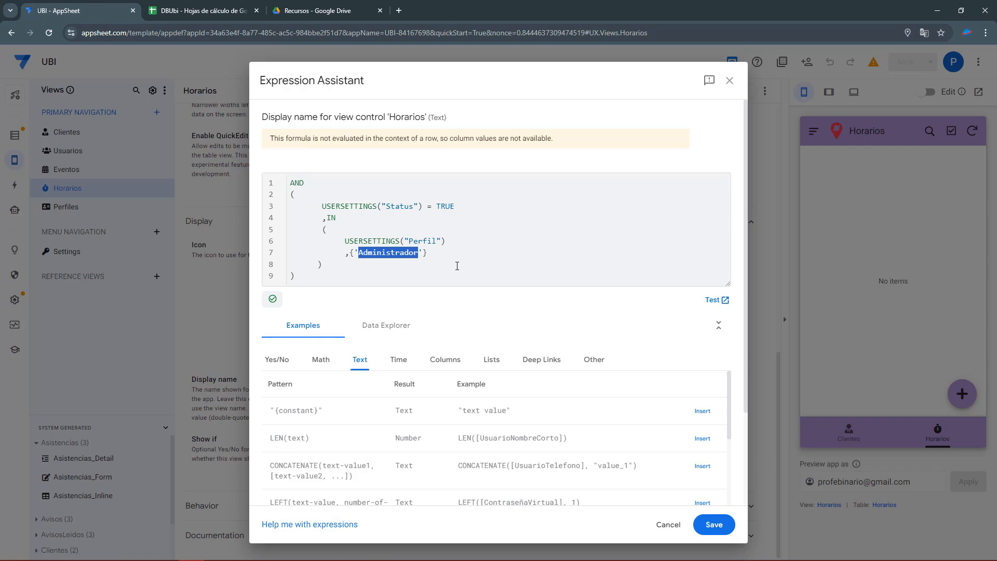
left_click(731, 526)
left_click(813, 133)
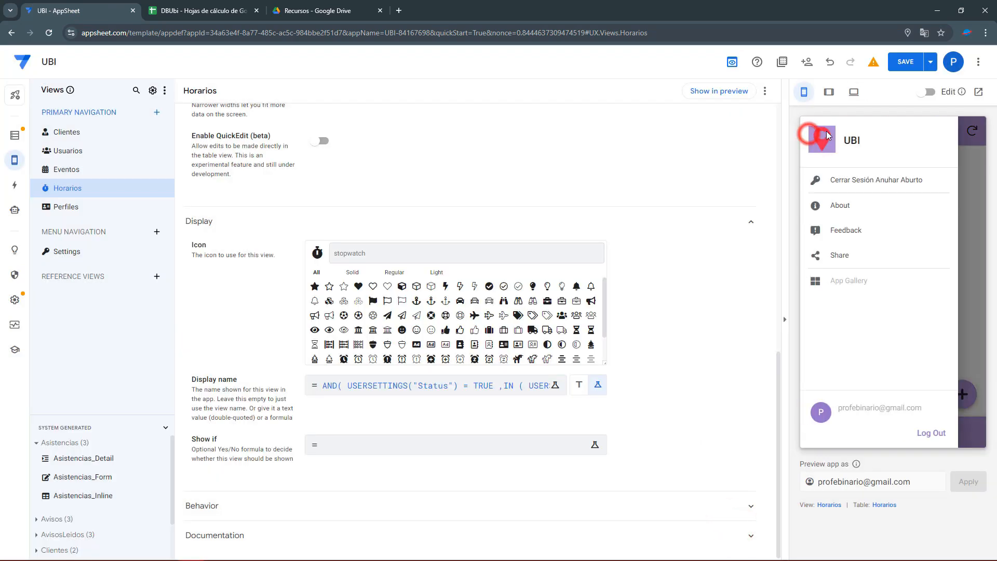
Save the app and sign out of the preview to the Iniciar sesión login form.
left_click(905, 63)
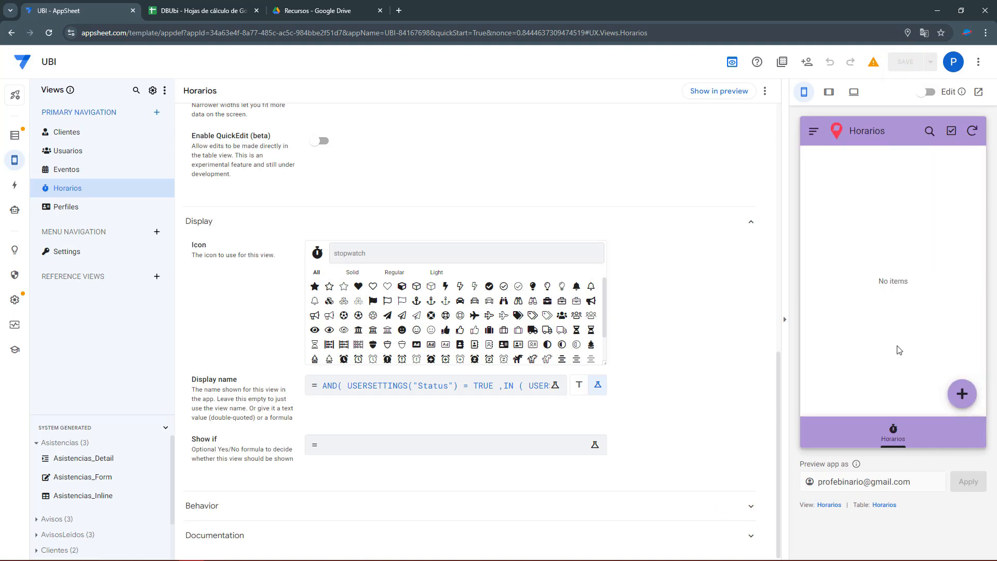
left_click(813, 133)
left_click(844, 179)
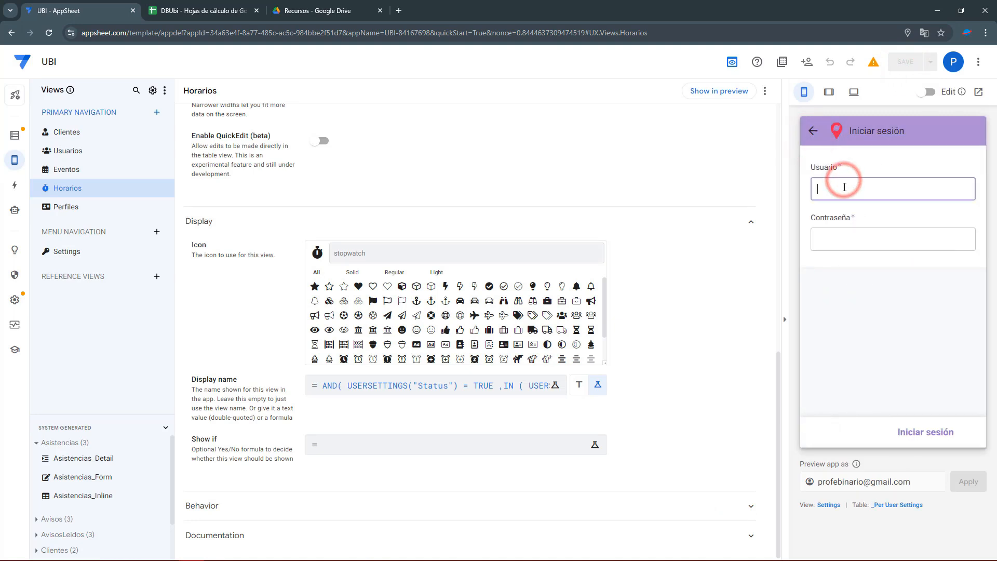
left_click(849, 187)
Look over Actions, collapsing the Asistencias and Usuarios groups, then return to Views.
left_click(13, 186)
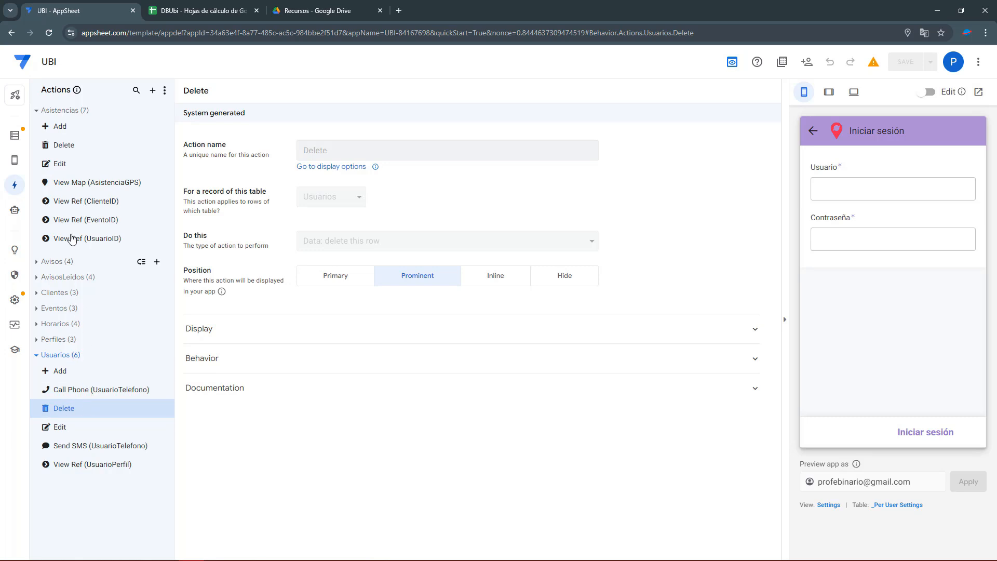
left_click(36, 111)
left_click(36, 221)
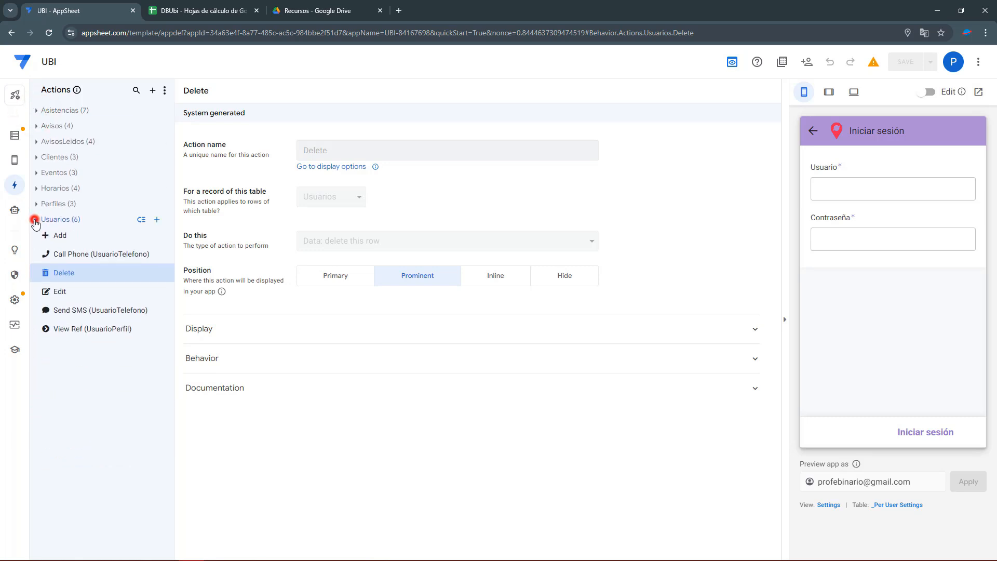
left_click(15, 160)
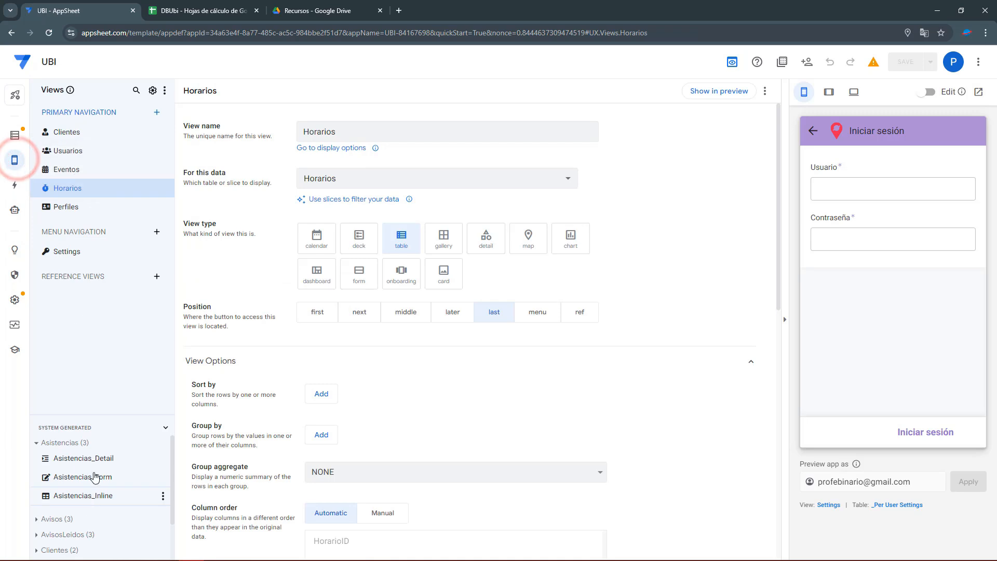
Set the Settings view's Finish view to Clientes and save the app.
left_click(68, 252)
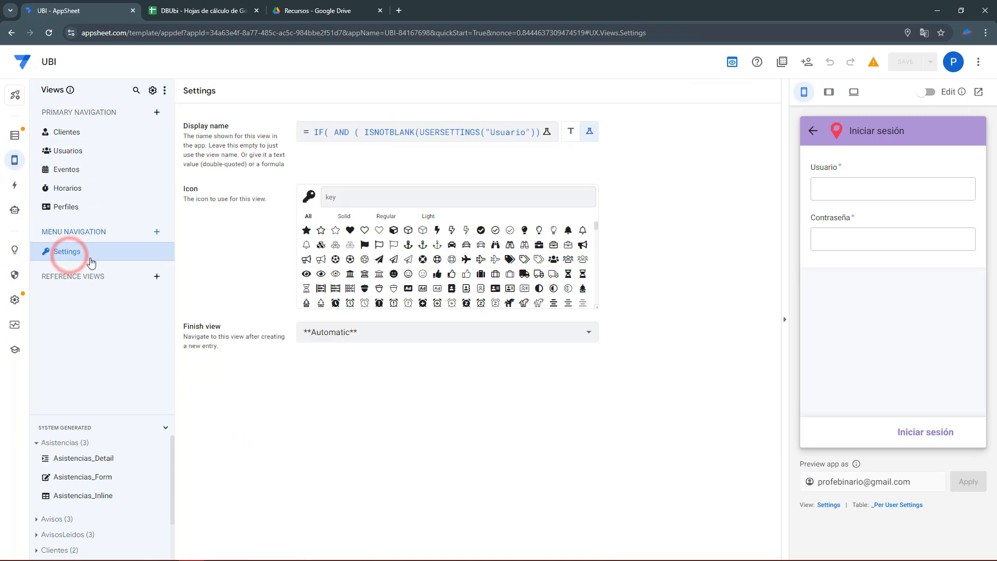
left_click(369, 333)
left_click(215, 322)
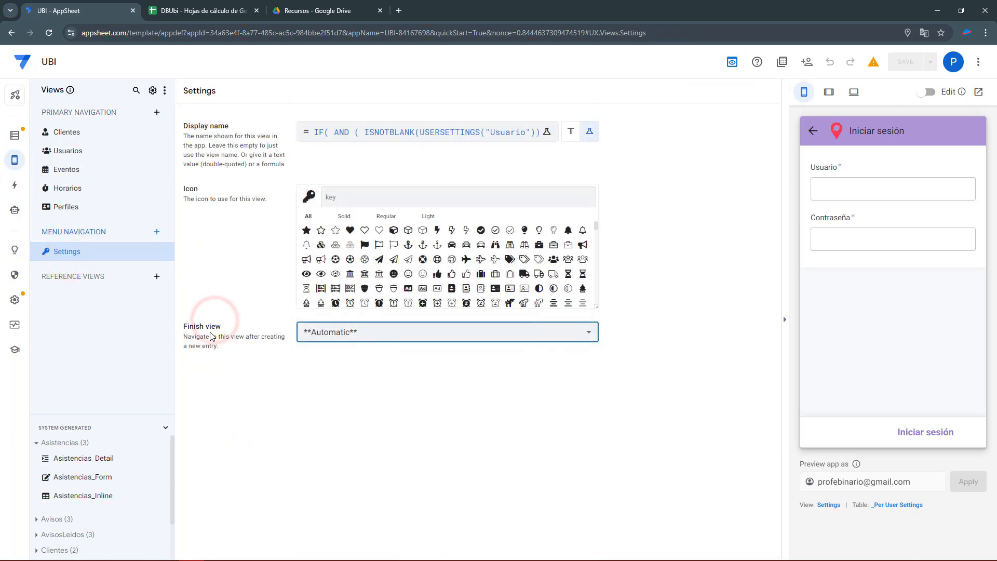
left_click(392, 339)
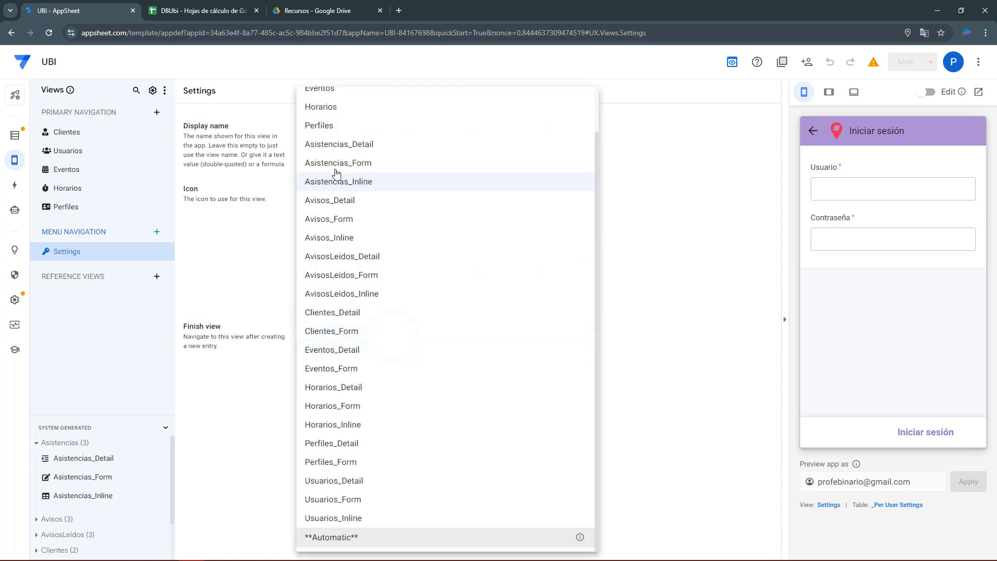
scroll(362, 318, "up", 1)
left_click(320, 119)
left_click(913, 62)
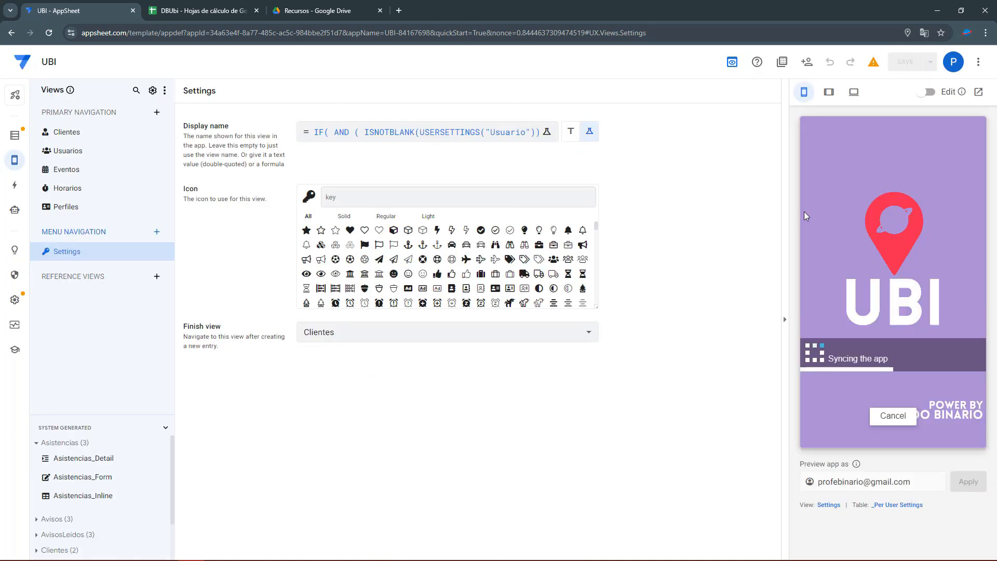
Log in to the preview as the Colaborador user from row 6 with their username and password.
left_click(205, 12)
left_click(58, 192)
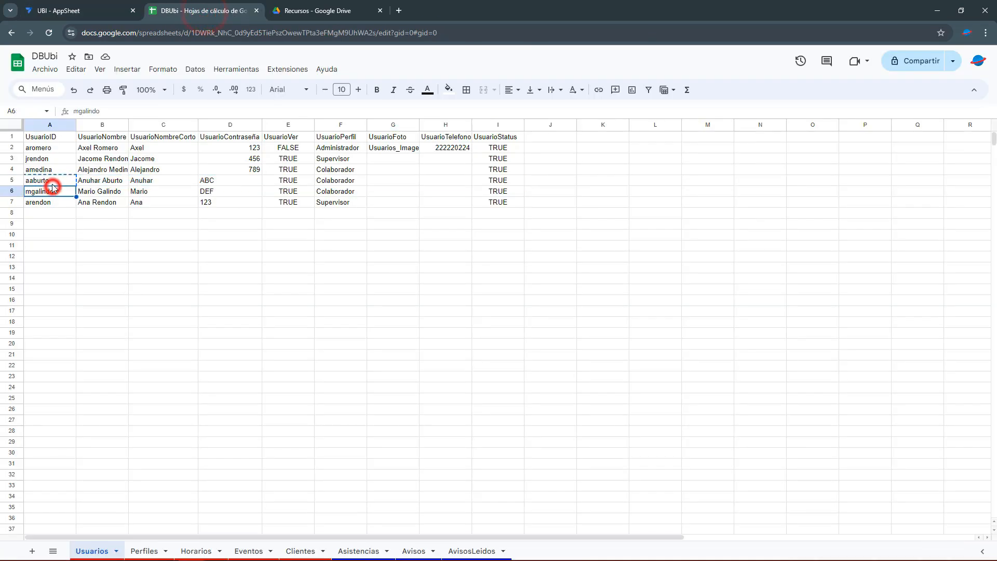
left_click(64, 10)
left_click(879, 181)
left_click(842, 239)
type("ABC")
left_click(950, 440)
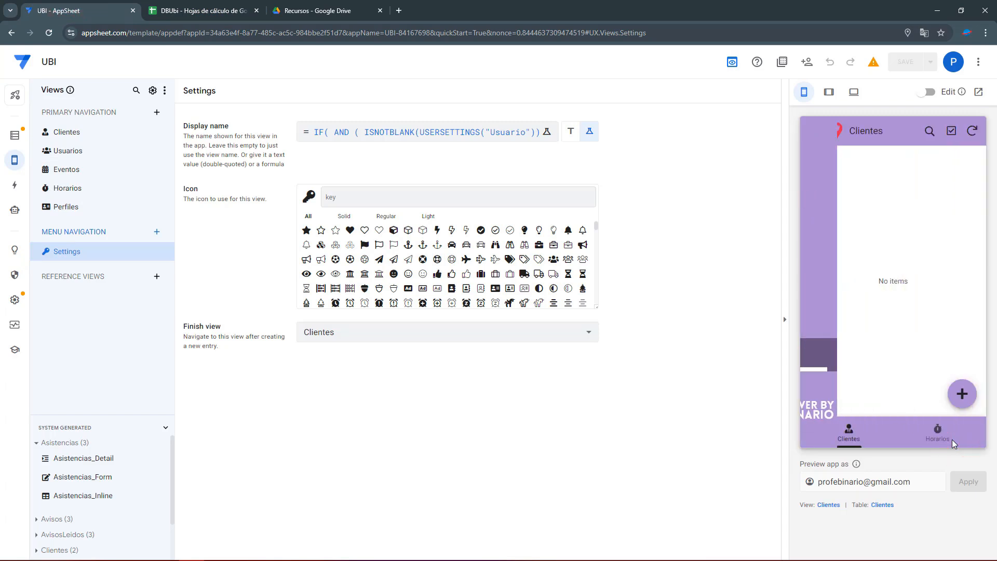
Open Horarios in the preview and bring up its display-name formula in the editor.
left_click(942, 443)
left_click(830, 504)
scroll(416, 452, "down", 2)
left_click(434, 393)
Locate the IN( wrapper around USERSETTINGS("Perfil") in the formula and delete it.
double_click(403, 252)
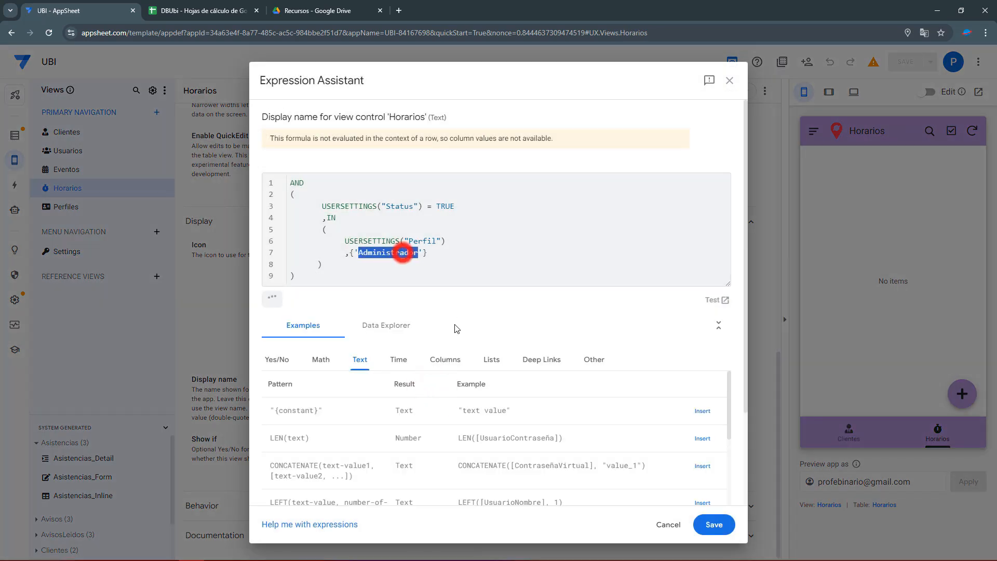
left_click(407, 263)
left_click_drag(339, 239, 462, 244)
left_click(461, 245)
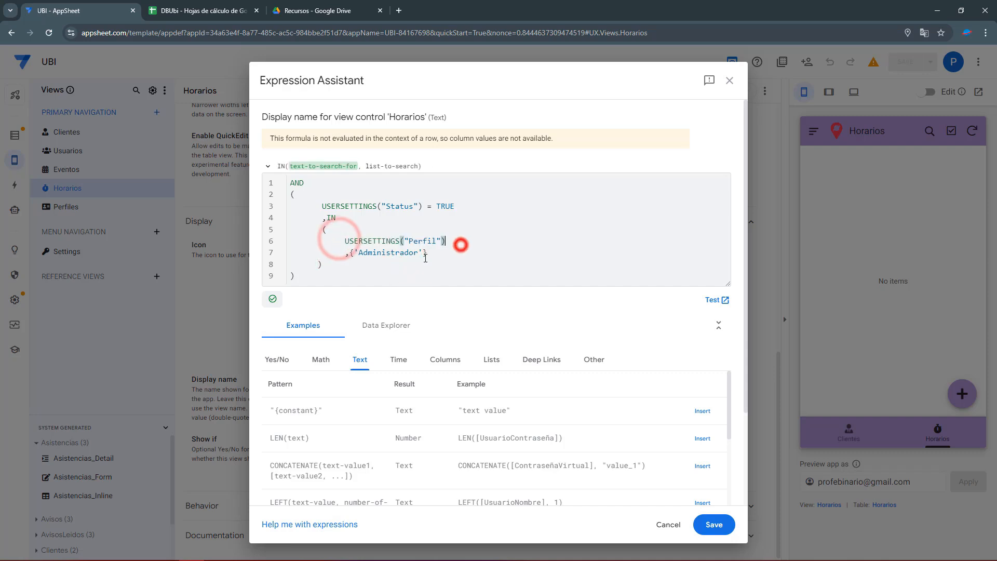
left_click_drag(354, 253, 284, 261)
left_click(355, 260)
left_click_drag(344, 243, 290, 241)
key("BackSpace")
Turn the list into = 'Administrador', remove the trailing brace, and save formula and app.
key("BackSpace")
left_click_drag(350, 229, 290, 230)
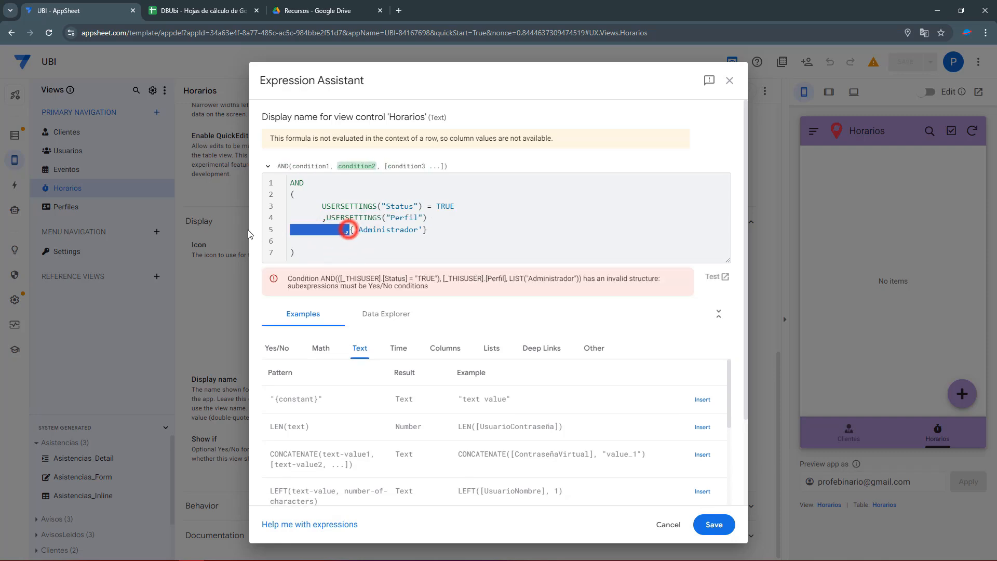
key("BackSpace")
key("BackSpace")
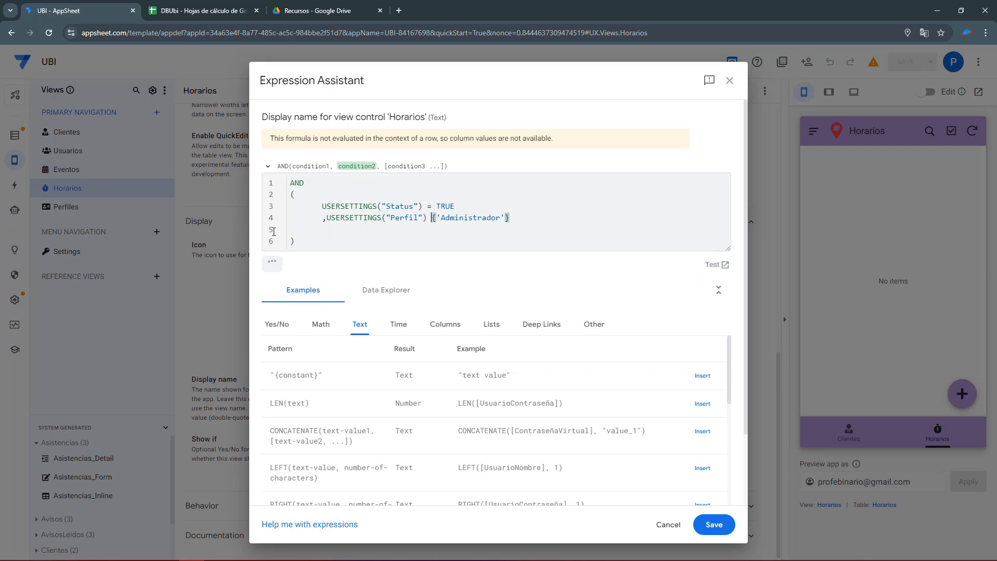
type(")")
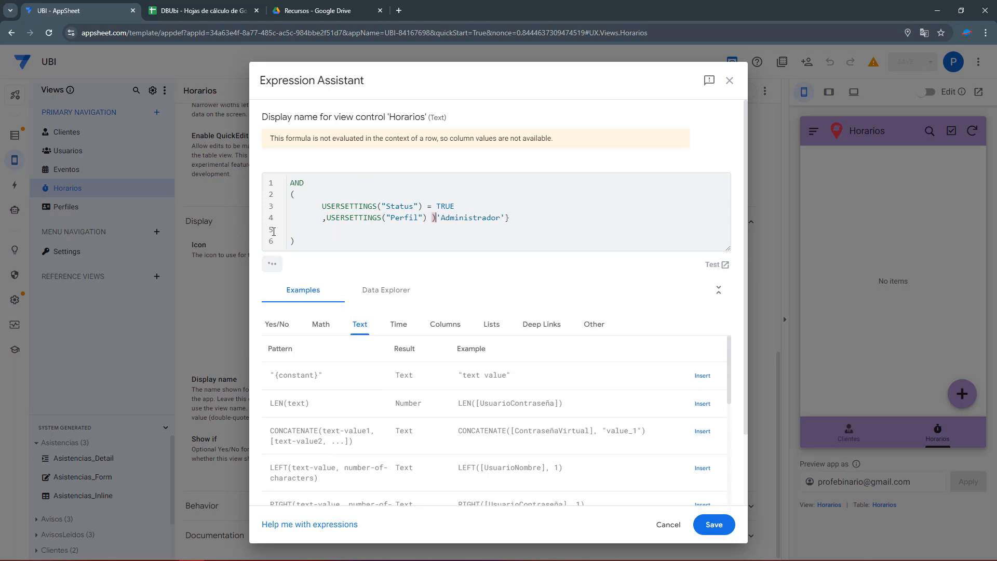
key("BackSpace")
key("BackSpace")
type("=")
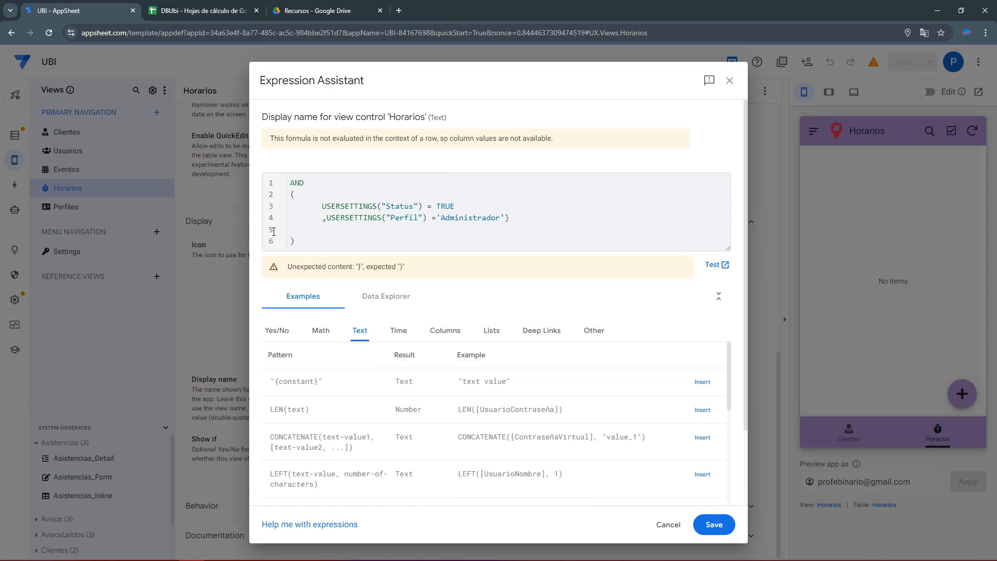
left_click(521, 217)
key("BackSpace")
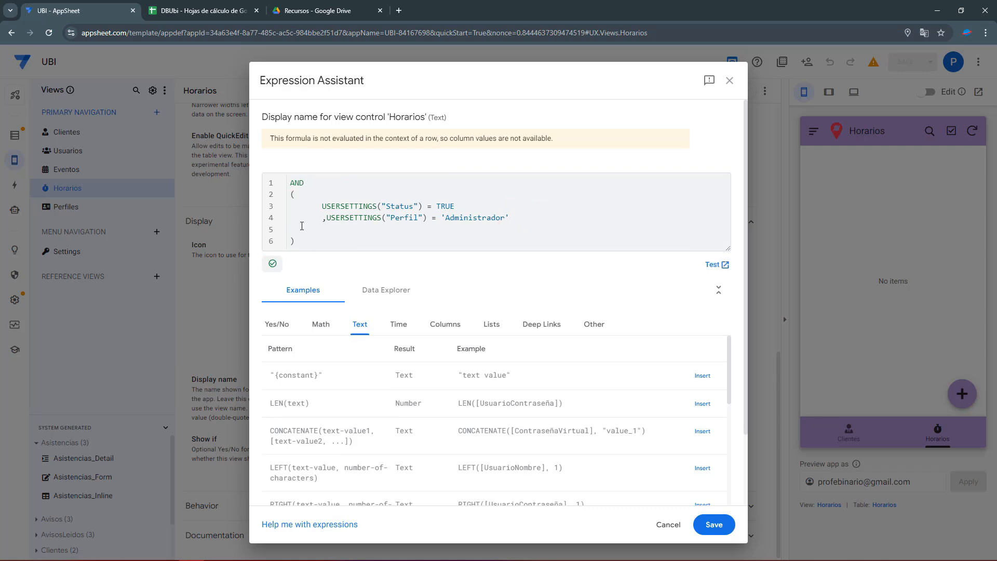
left_click(706, 522)
left_click(902, 63)
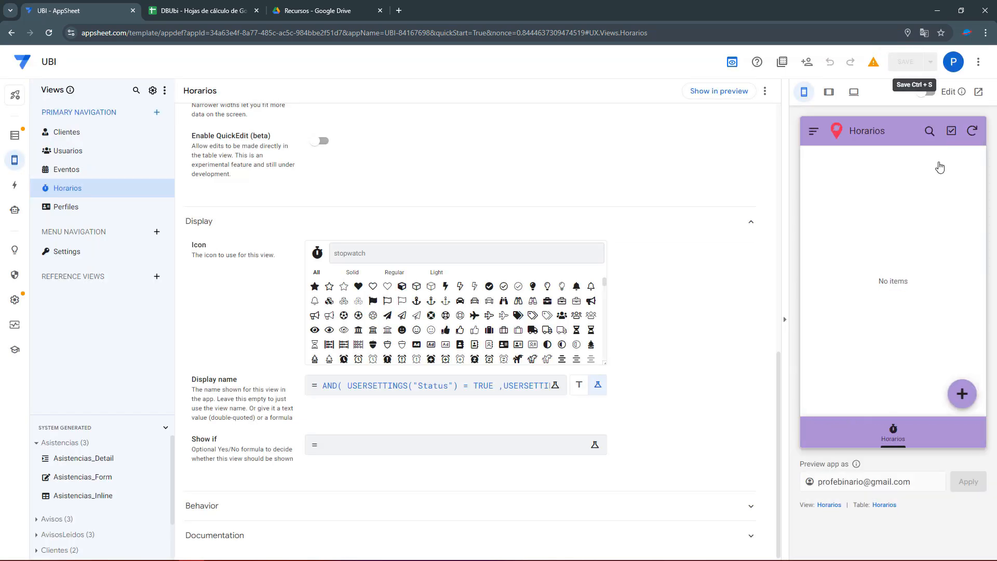
Sign out and log back in to the preview as the Colaborador user.
left_click(811, 132)
left_click(848, 188)
left_click(862, 189)
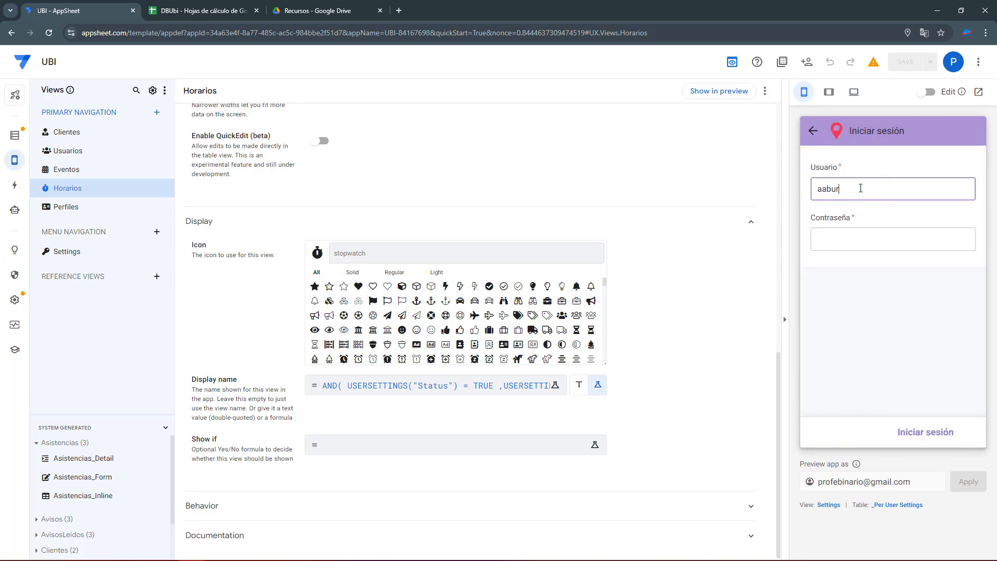
key("Tab")
left_click(927, 432)
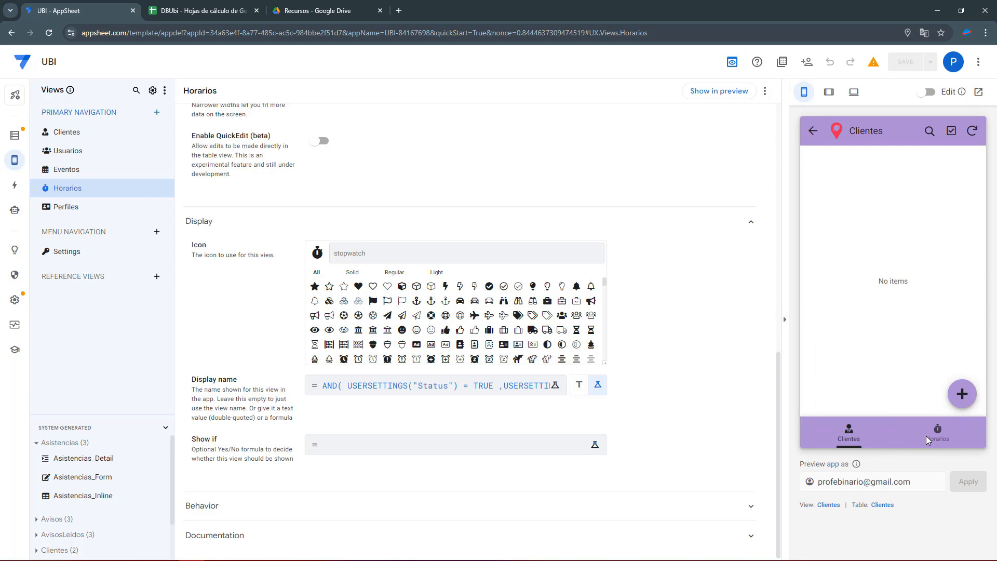
Open Horarios in the preview, then select row 5's user record in the DBUbi sheet.
scroll(300, 286, "up", 12)
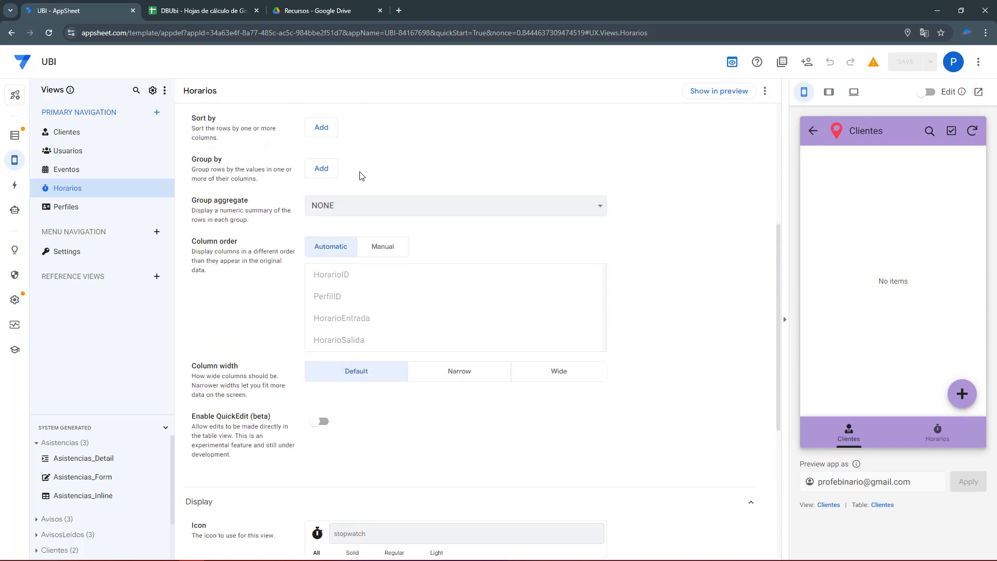
left_click(938, 431)
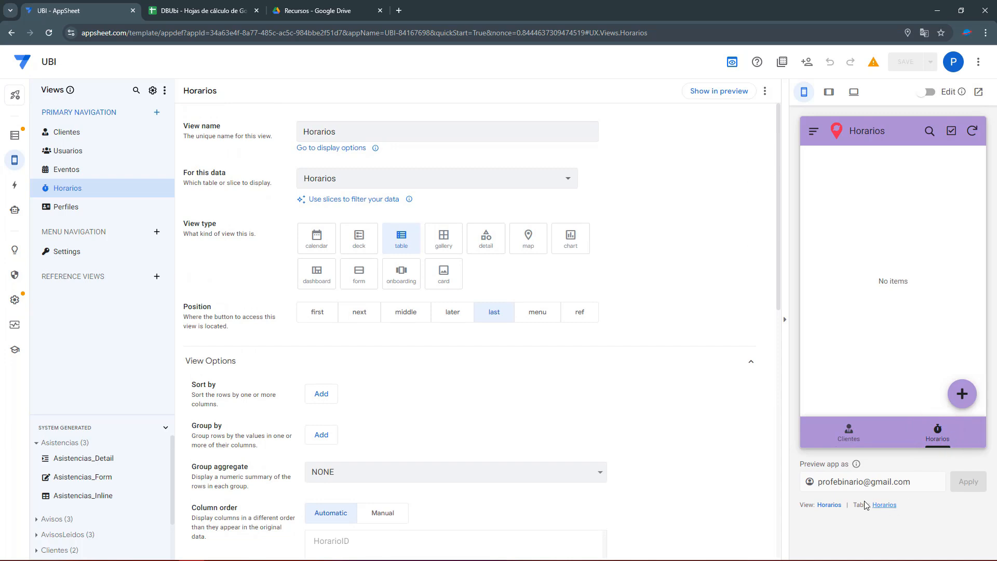
left_click(202, 10)
left_click_drag(50, 181, 447, 183)
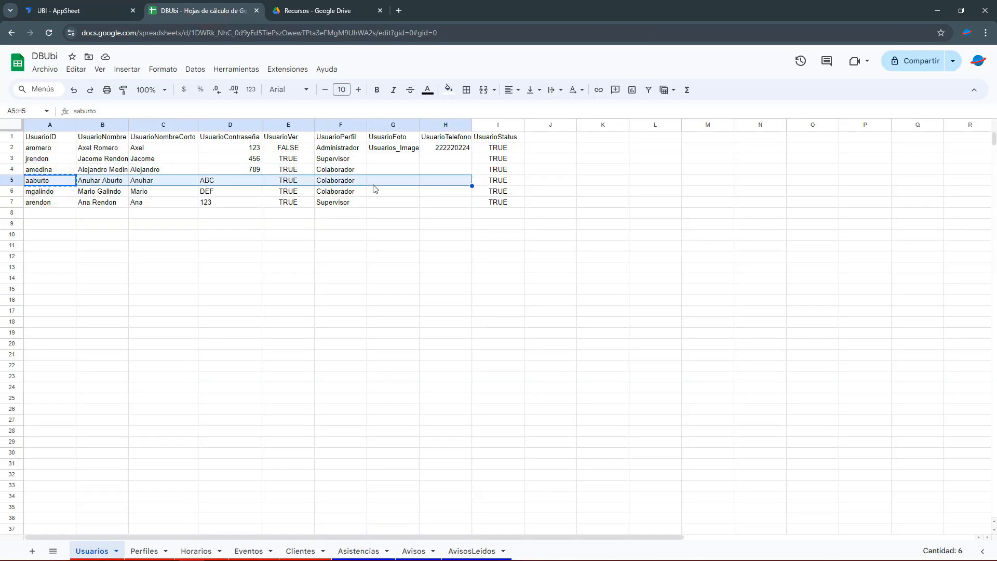
Select all of row 5 in Usuarios, then switch between Clientes and Horarios in the preview.
left_click_drag(335, 180, 501, 180)
left_click_drag(300, 185, 47, 182)
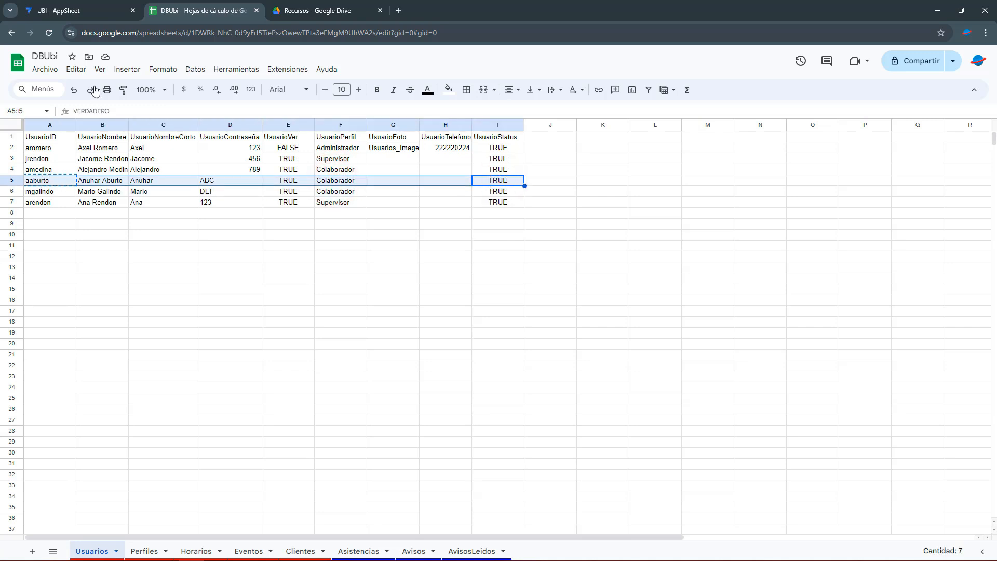
left_click(106, 4)
left_click(930, 429)
left_click(842, 428)
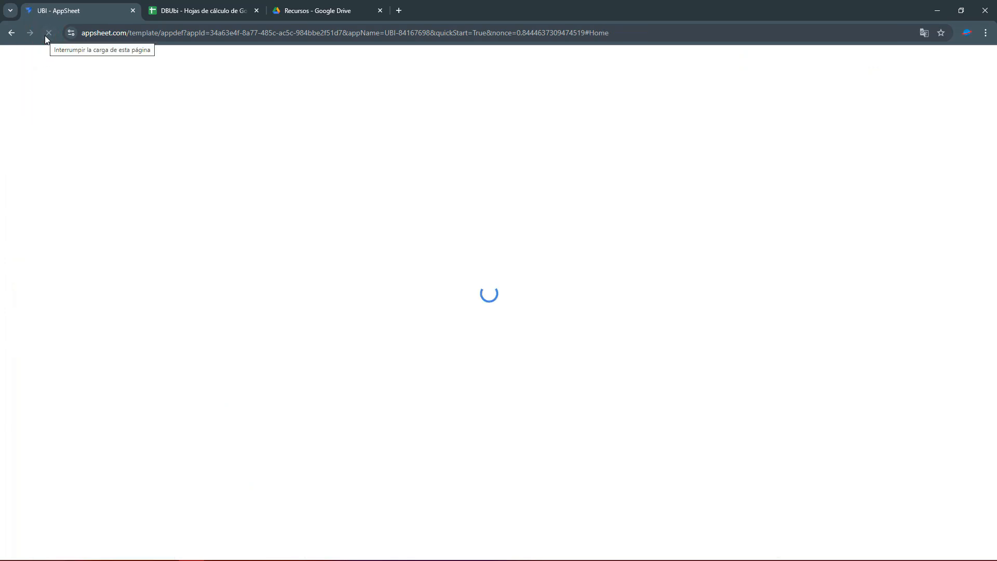
Reload the AppSheet editor and pick the user ID in cell A4.
left_click(199, 11)
left_click(59, 169)
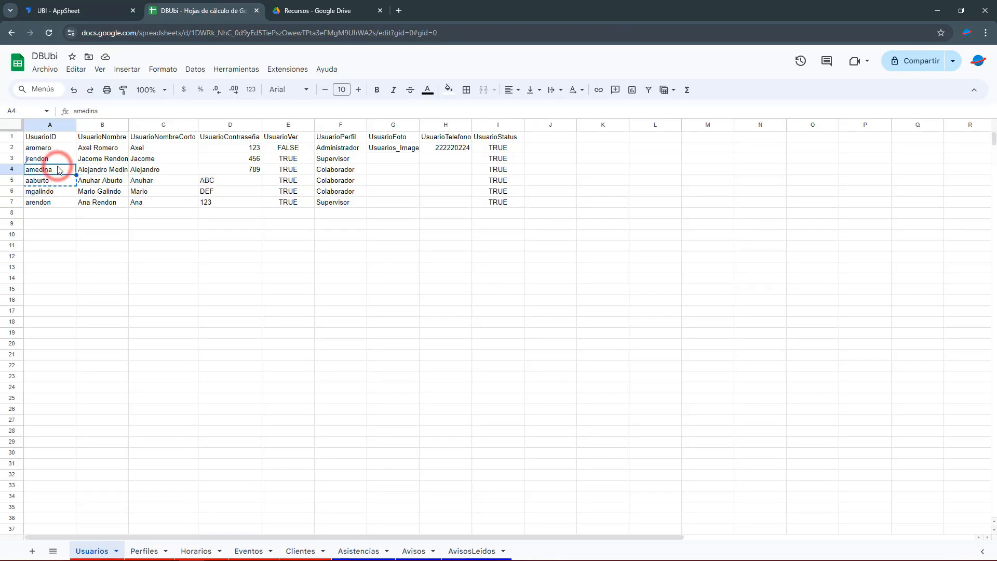
left_click(37, 10)
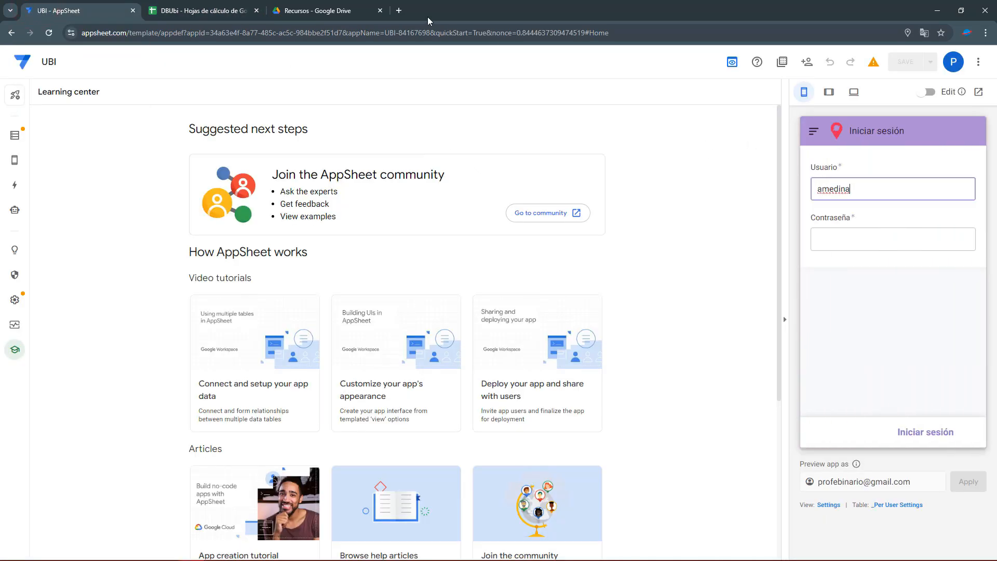
Paste the row-4 user's password from cell D4 into Contraseña and sign in.
left_click(223, 11)
left_click(255, 175)
key("ctrl+c")
left_click(104, 10)
left_click(845, 237)
key("ctrl+v")
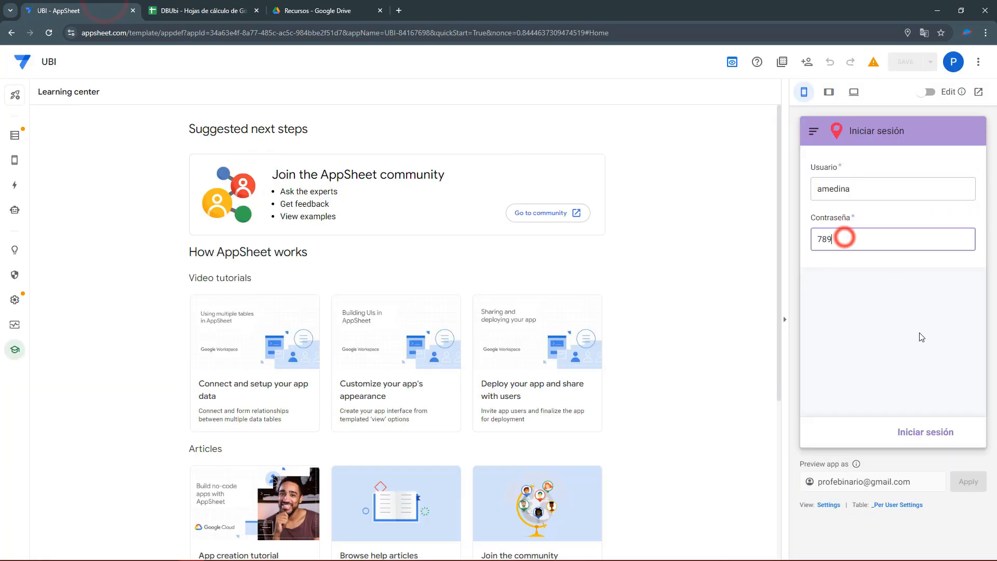
left_click(923, 432)
Open Horarios in the preview and its view settings in the editor.
left_click(924, 433)
left_click(830, 505)
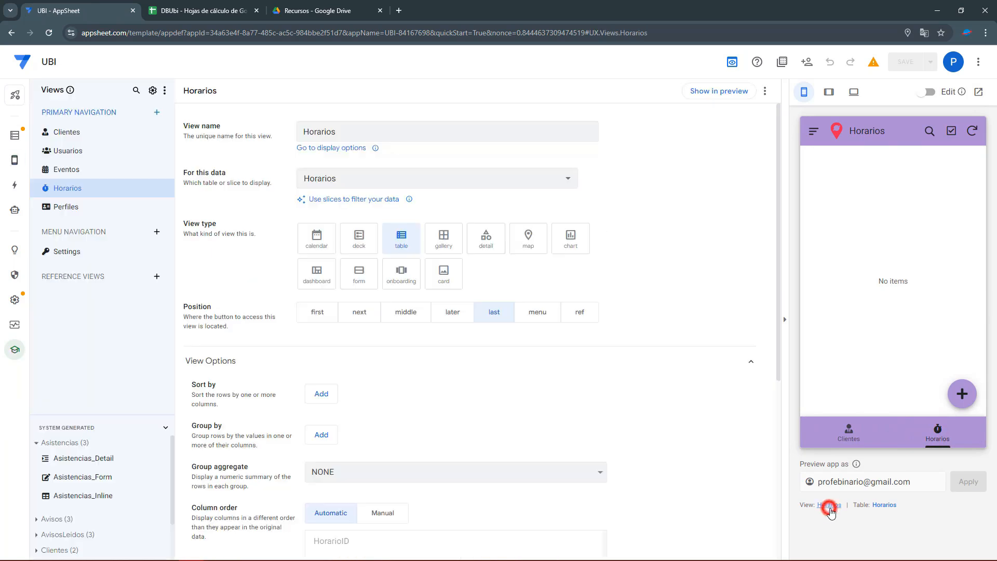
scroll(381, 348, "down", 4)
Review the Status = TRUE and Perfil = 'Administrador' conditions in the display-name formula, then save it.
left_click(239, 488)
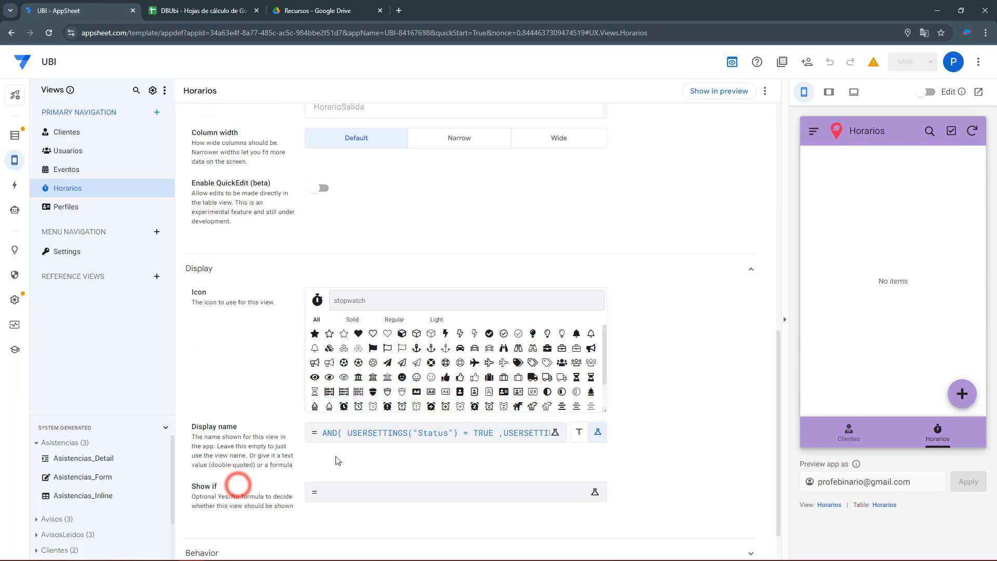
left_click(404, 384)
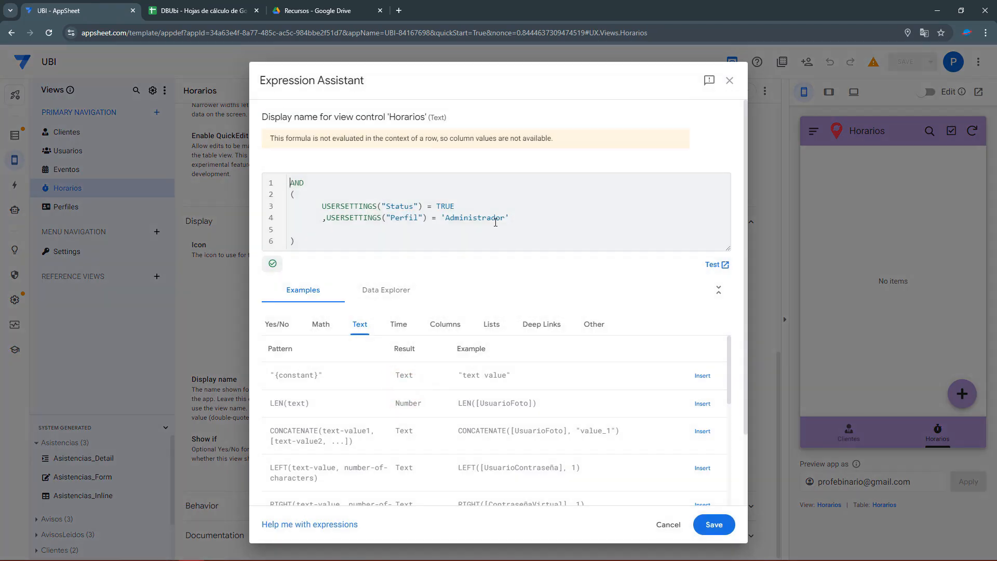
double_click(398, 206)
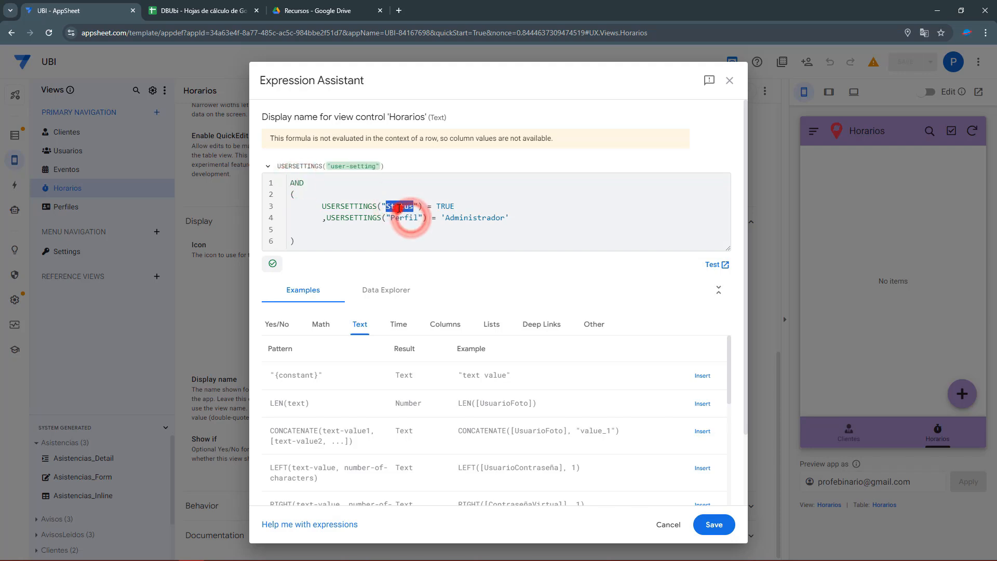
left_click_drag(436, 206, 455, 206)
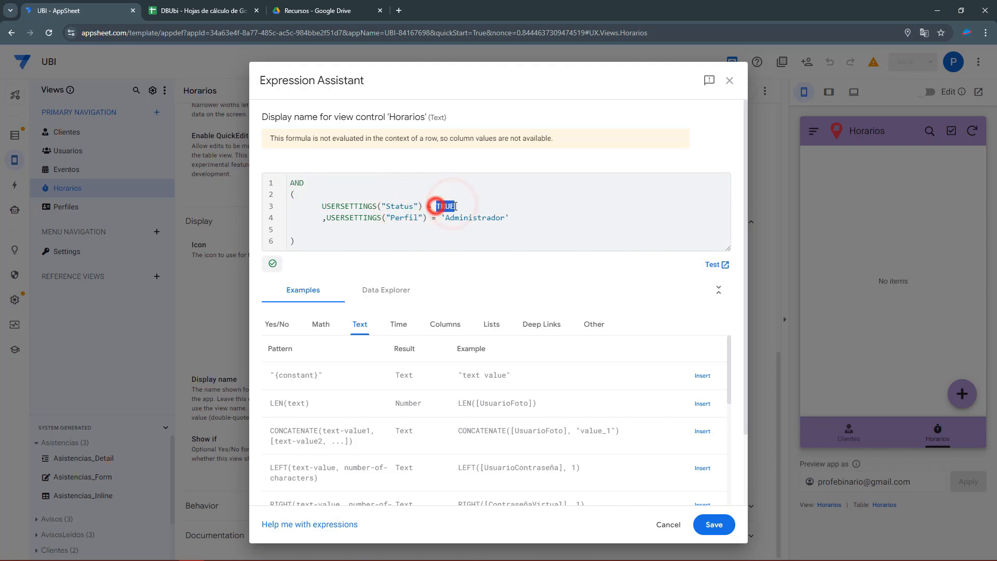
left_click_drag(326, 218, 516, 216)
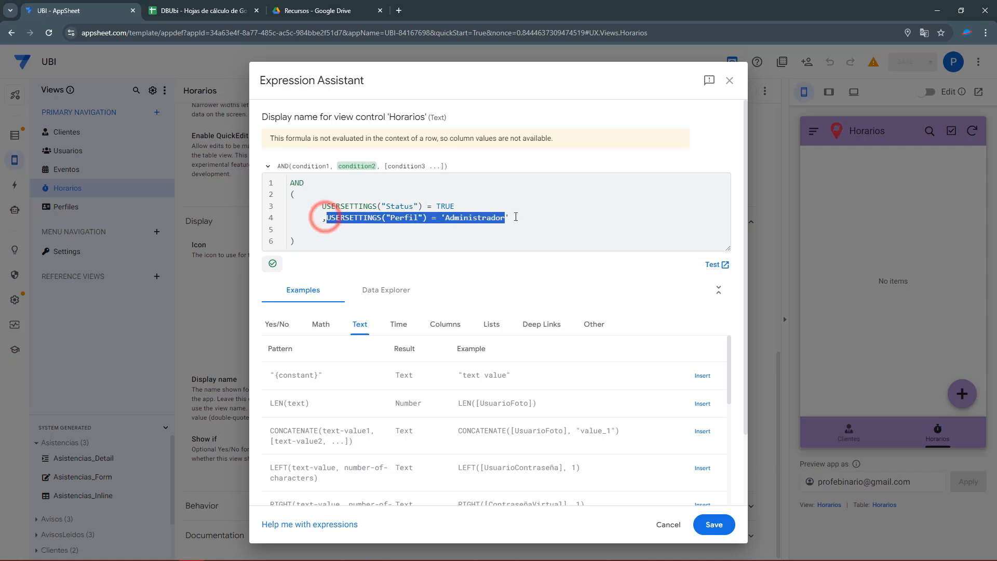
left_click(516, 217)
left_click_drag(445, 217, 505, 217)
left_click(714, 525)
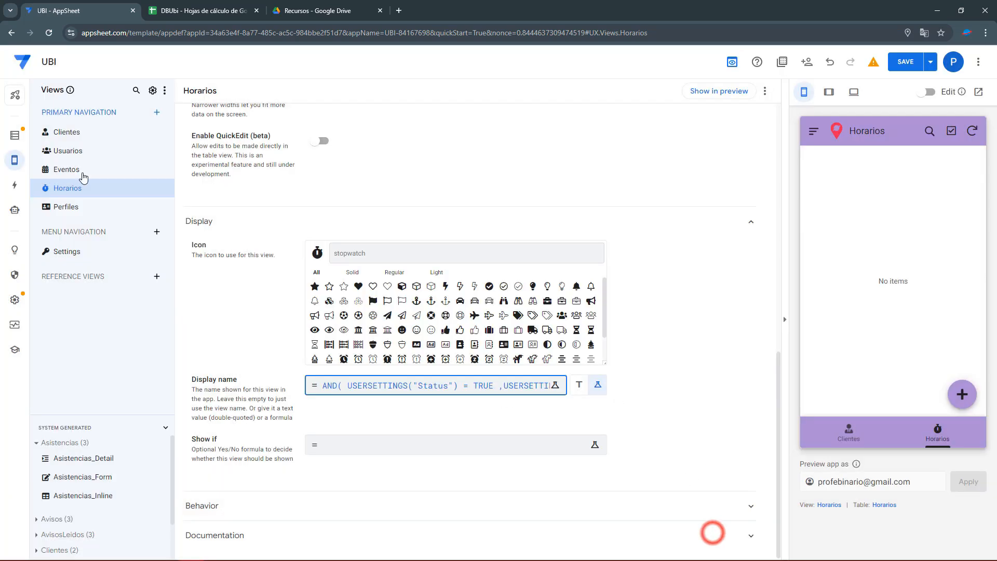
Change the Perfil user setting's type from Ref to Text, keeping its UsuarioPerfil LOOKUP formula.
left_click(14, 136)
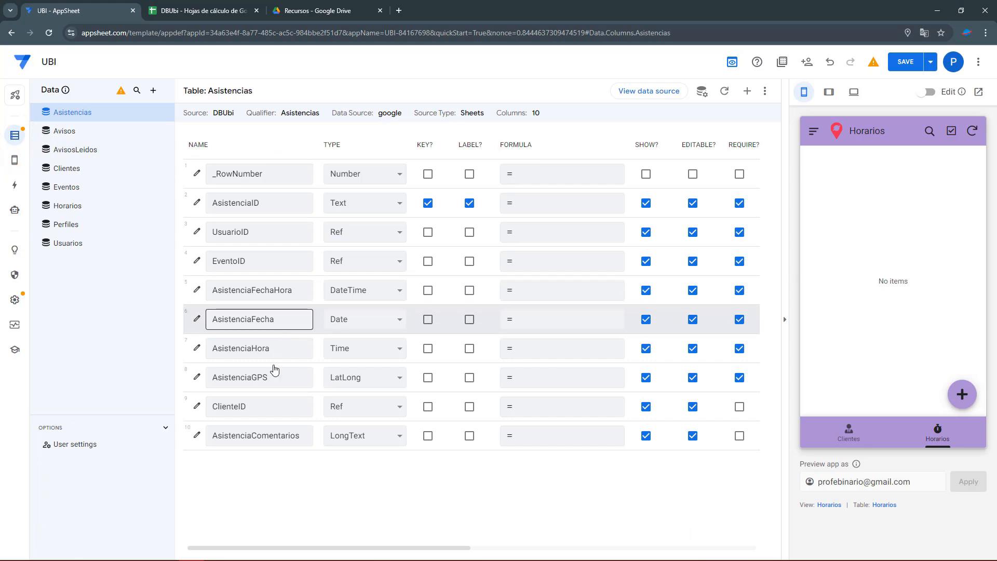
left_click(81, 442)
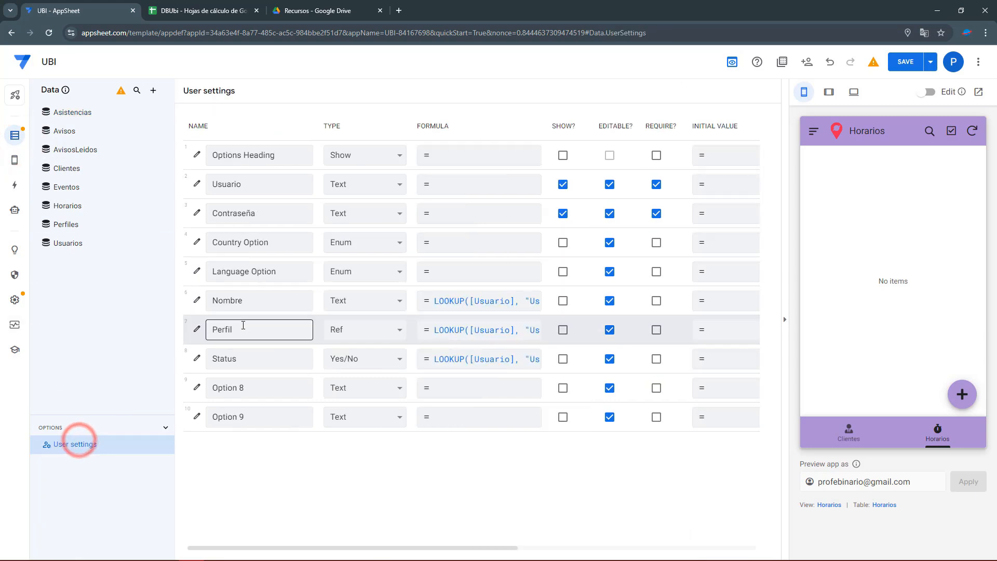
left_click(352, 333)
key("t")
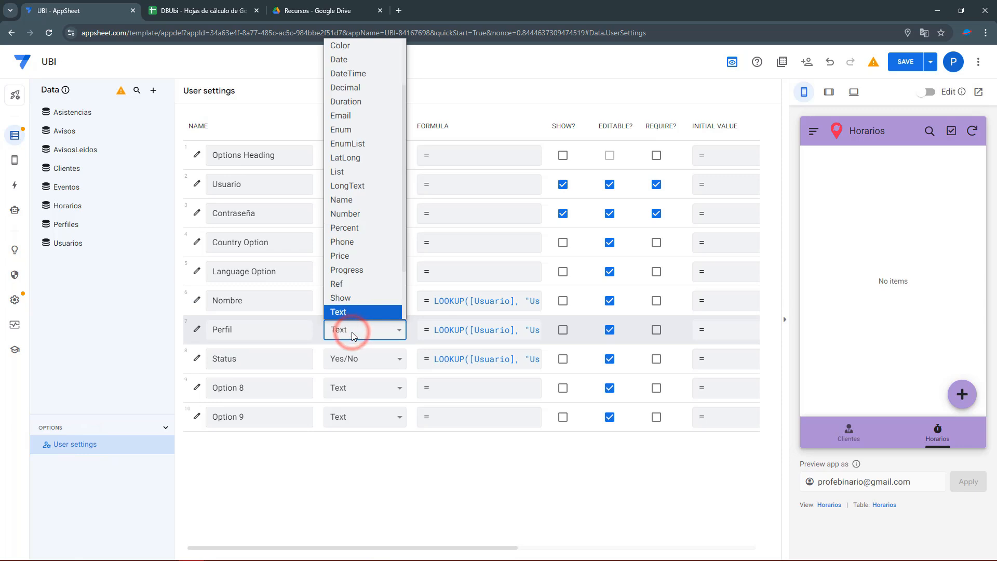
key("Return")
left_click(508, 335)
double_click(495, 151)
left_click(713, 524)
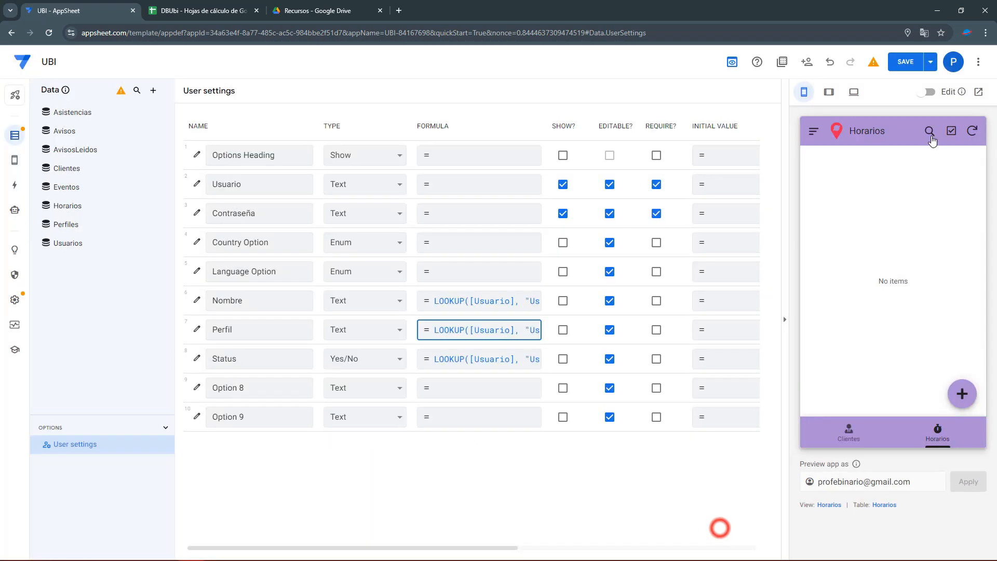
Save the app and sign in to the preview with the Administrador user's username and password.
left_click(921, 66)
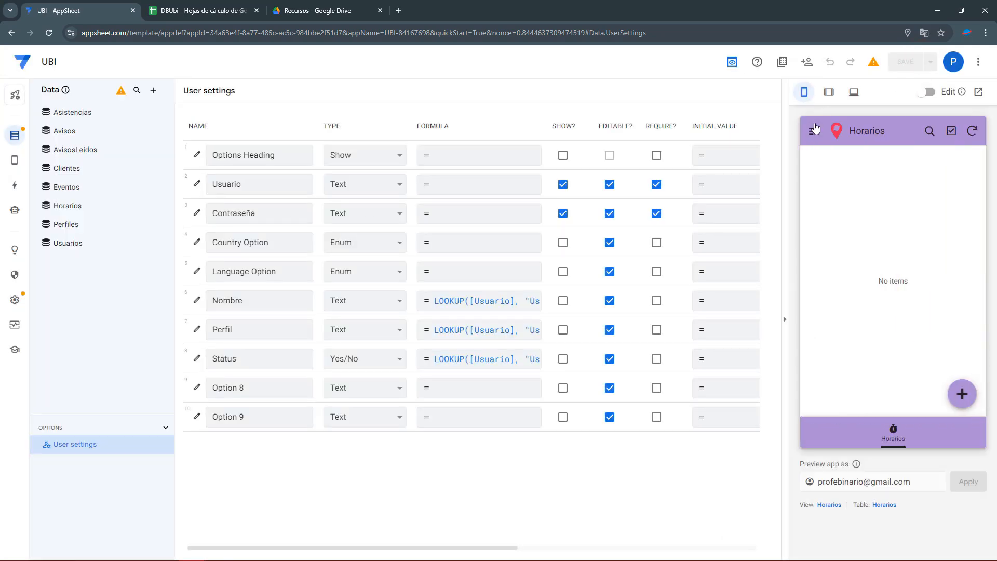
left_click(813, 130)
left_click(836, 180)
left_click(862, 193)
key("Tab")
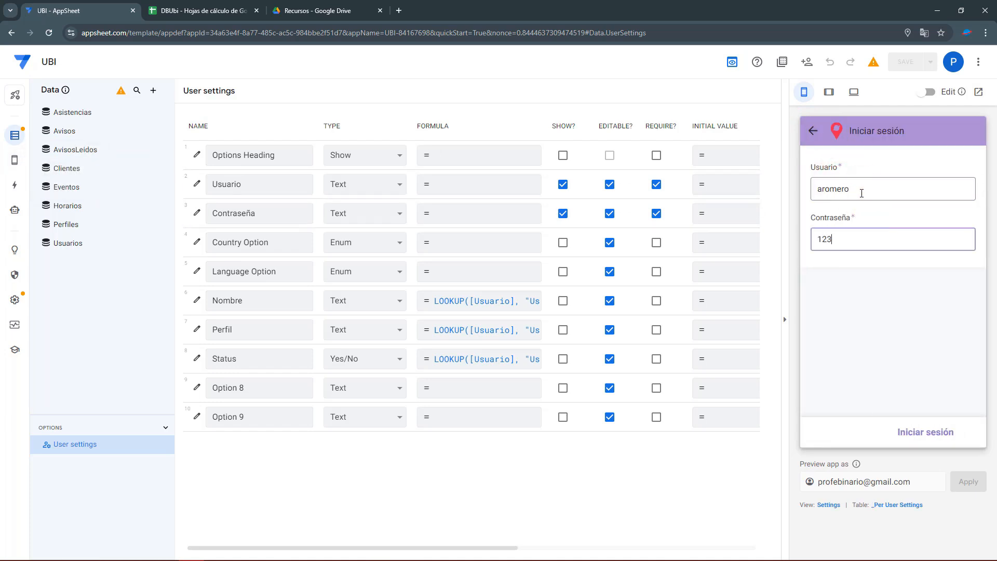
left_click(924, 435)
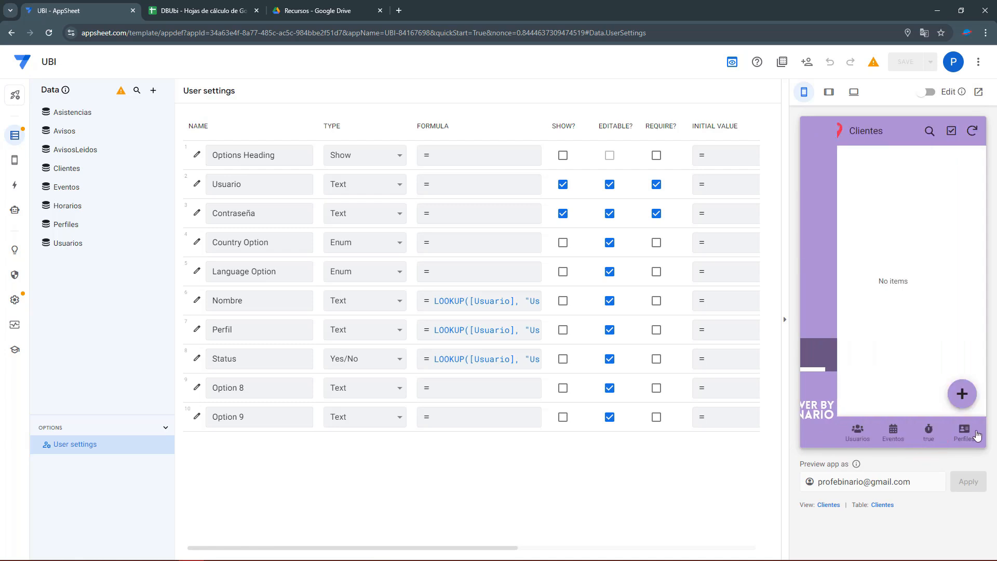
Switch to the row-4 Colaborador user after checking its password in the sheet, then view Horarios.
left_click(813, 135)
left_click(842, 180)
double_click(858, 191)
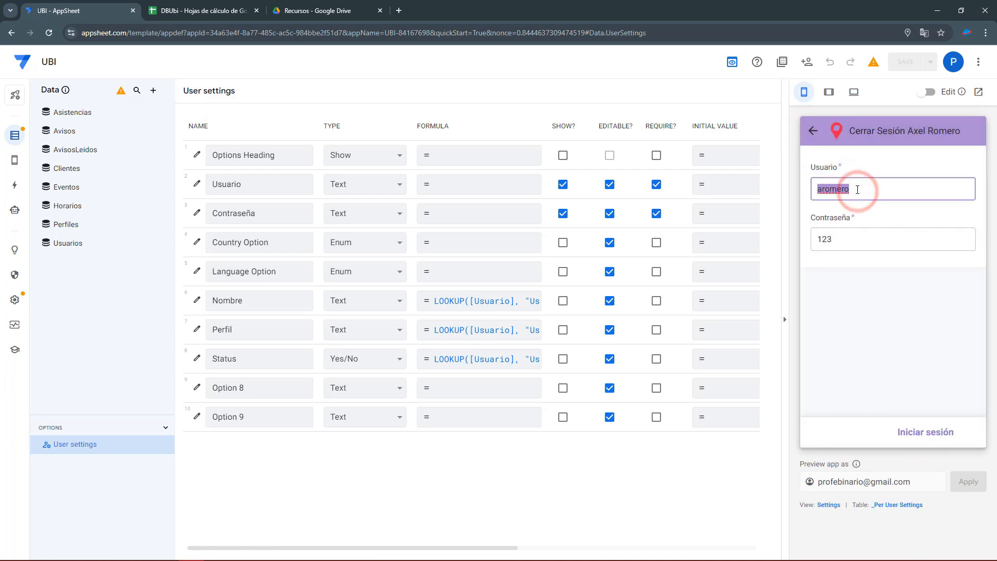
key("Tab")
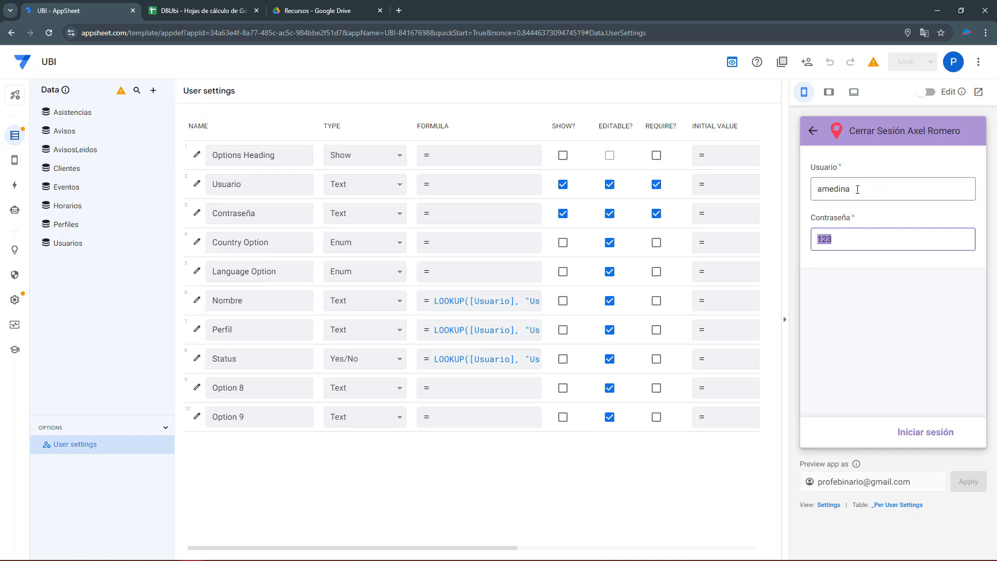
left_click(171, 9)
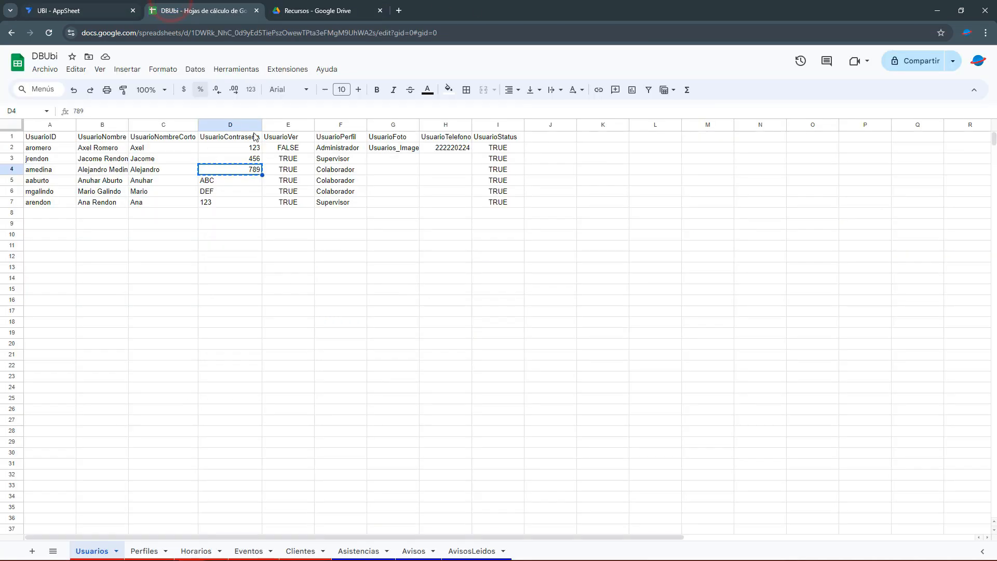
left_click(93, 10)
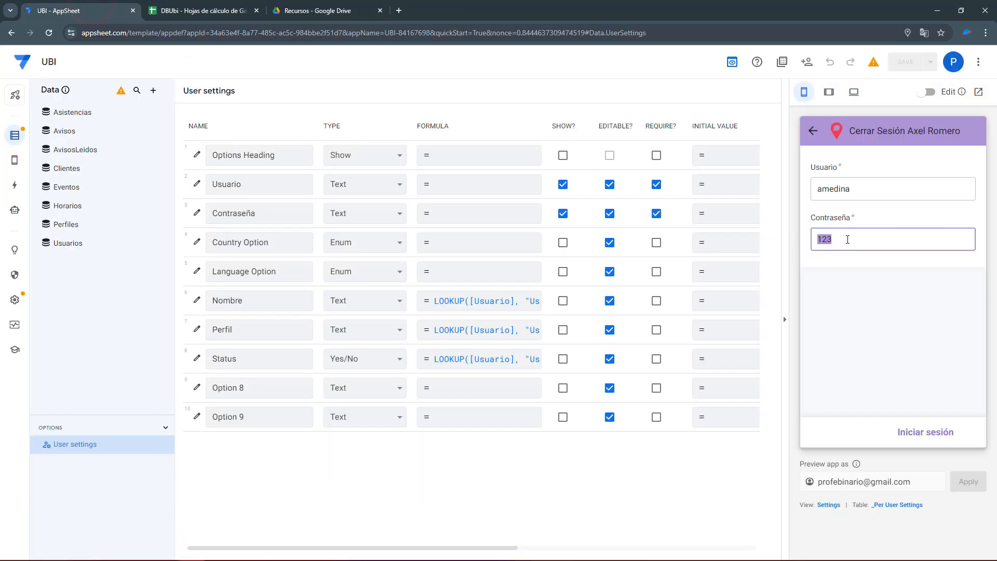
left_click(937, 432)
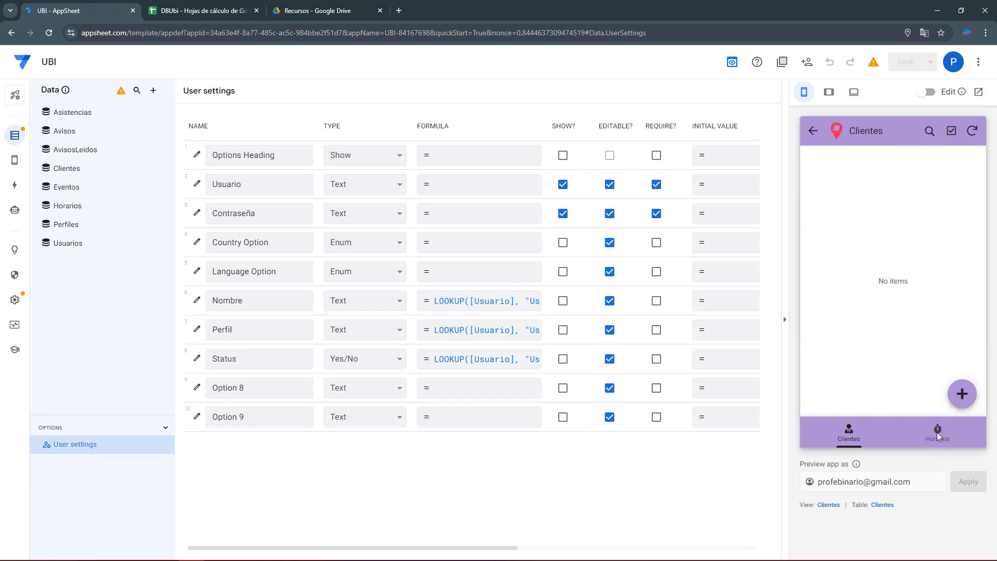
left_click(937, 434)
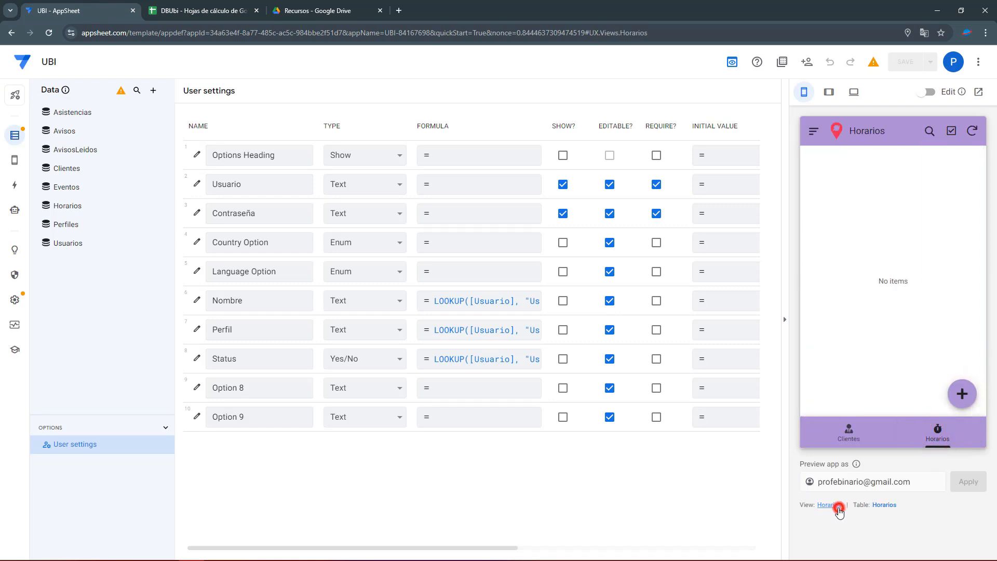
Select the whole Show if formula in the Eventos view's display settings.
left_click(830, 505)
scroll(330, 410, "down", 3)
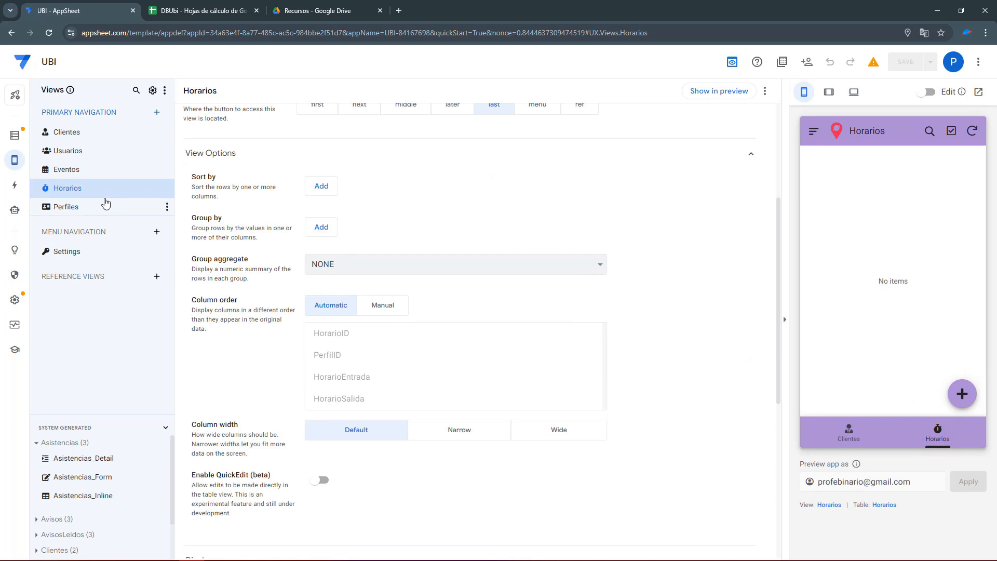
left_click(66, 170)
left_click(207, 476)
scroll(194, 476, "down", 5)
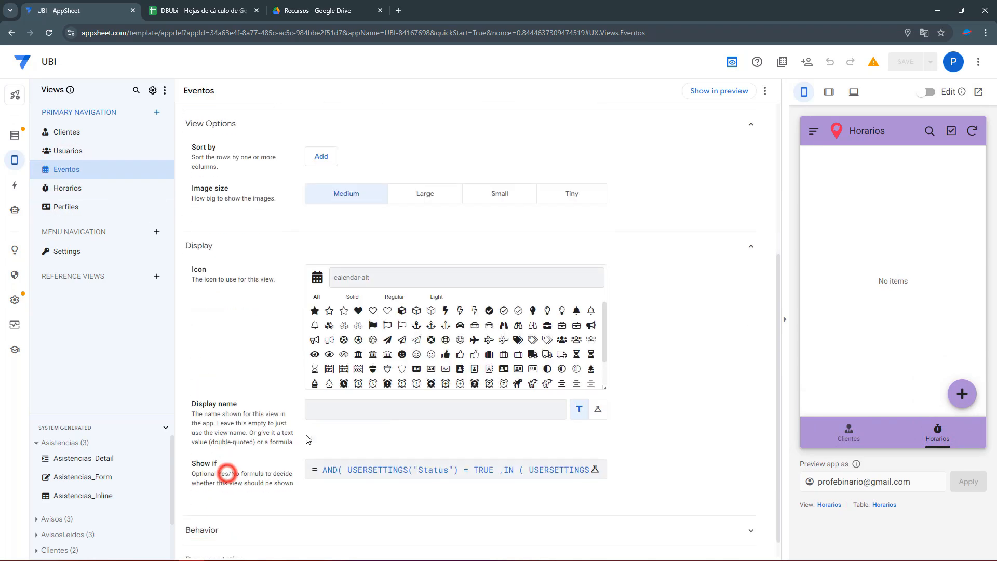
left_click(410, 445)
left_click(416, 276)
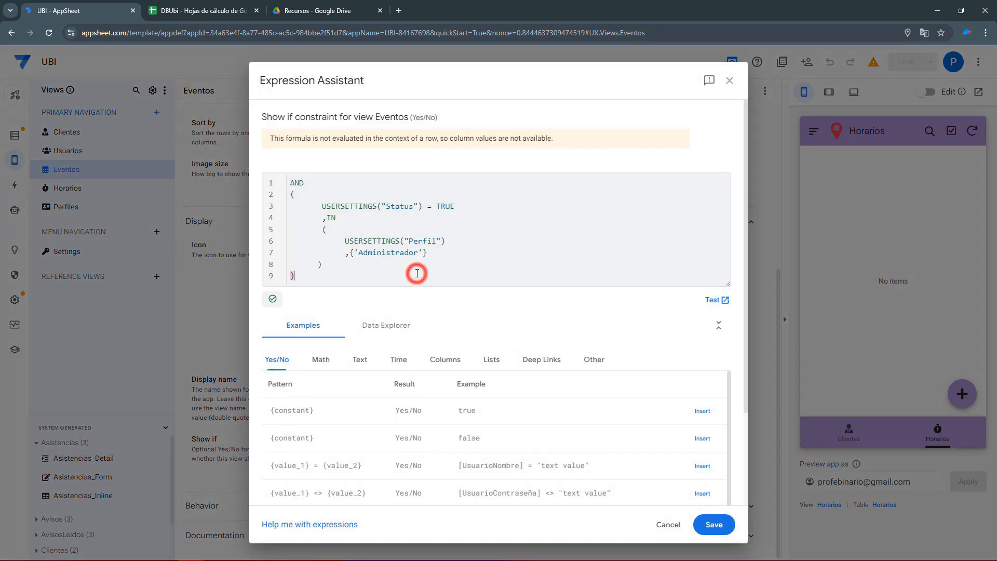
key("ctrl+a")
key("ctrl+c")
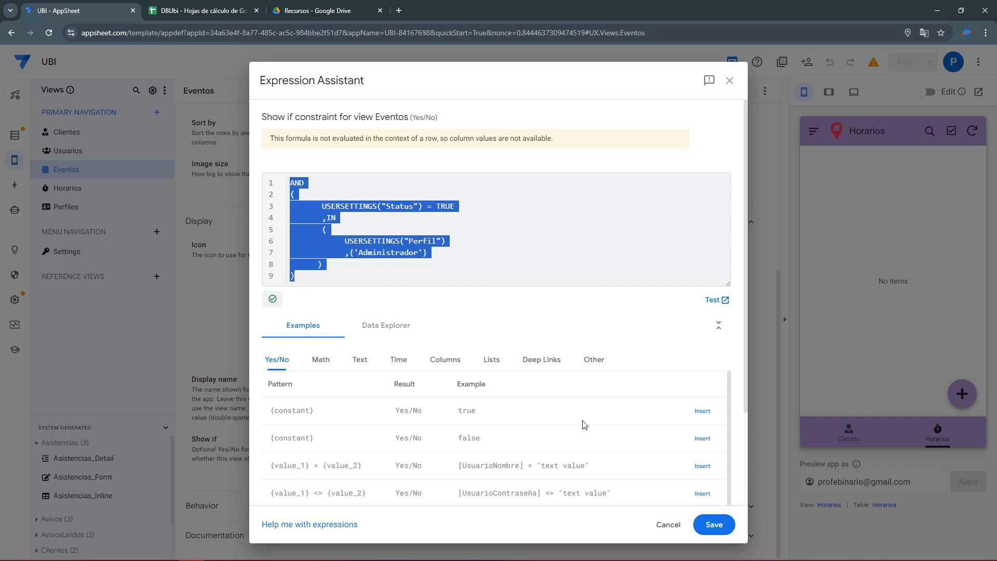
left_click(714, 524)
Clear the Horarios view's display name formula, leaving the name empty.
left_click(68, 190)
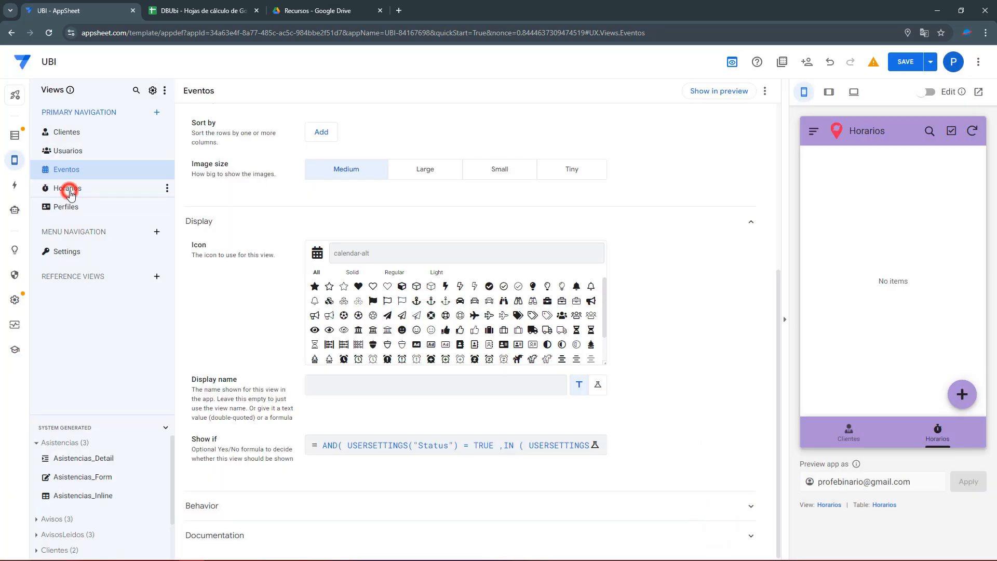
scroll(333, 478, "down", 5)
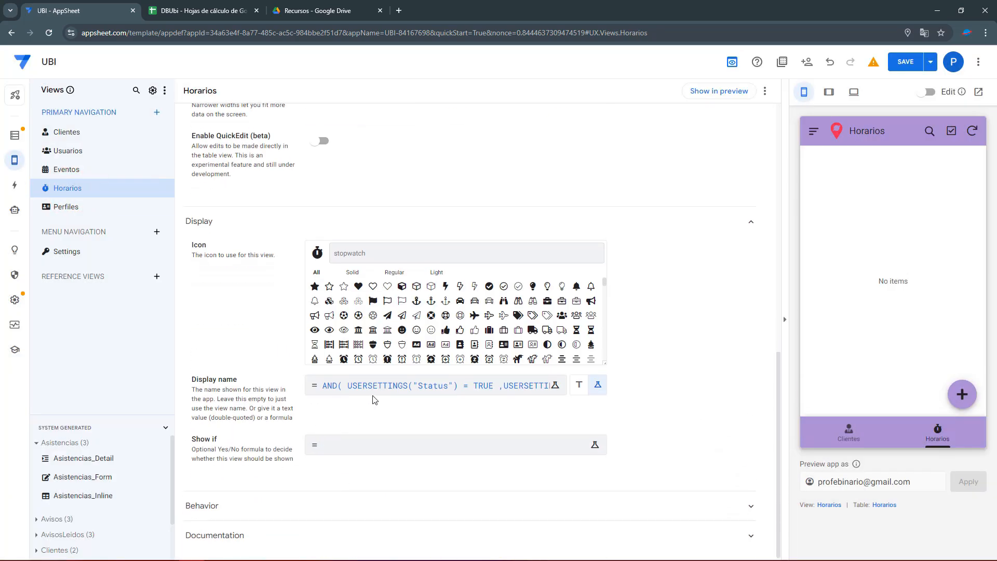
left_click(390, 385)
left_click(335, 244)
key("ctrl+a")
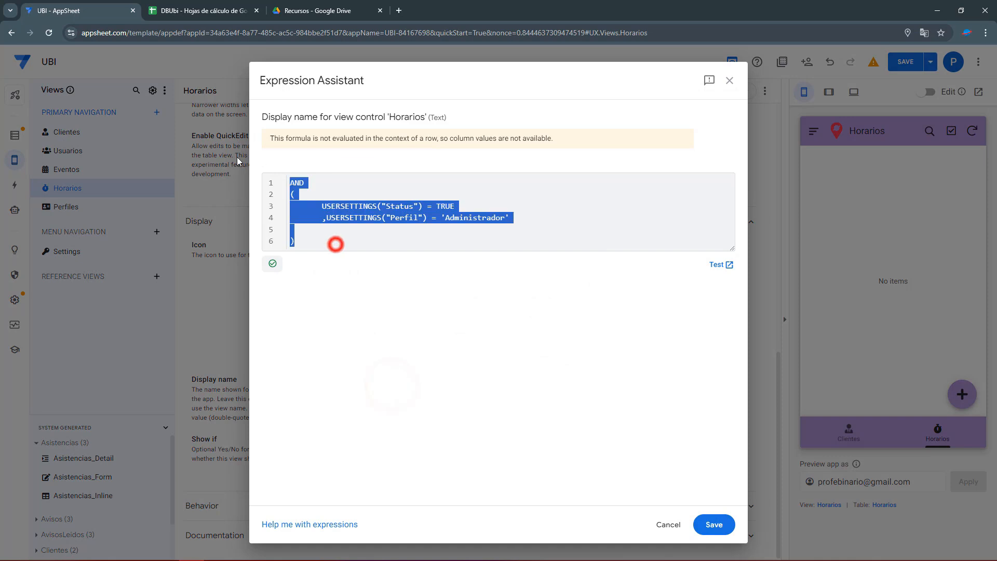
key("BackSpace")
left_click(714, 524)
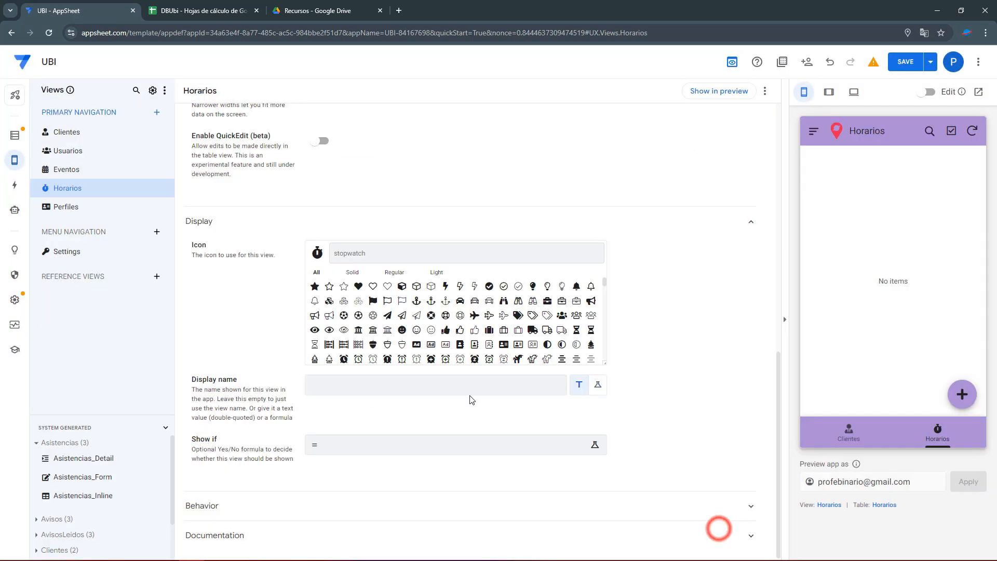
Paste the active-Administrador formula into Horarios' Show if and save the app.
left_click(431, 469)
left_click(427, 457)
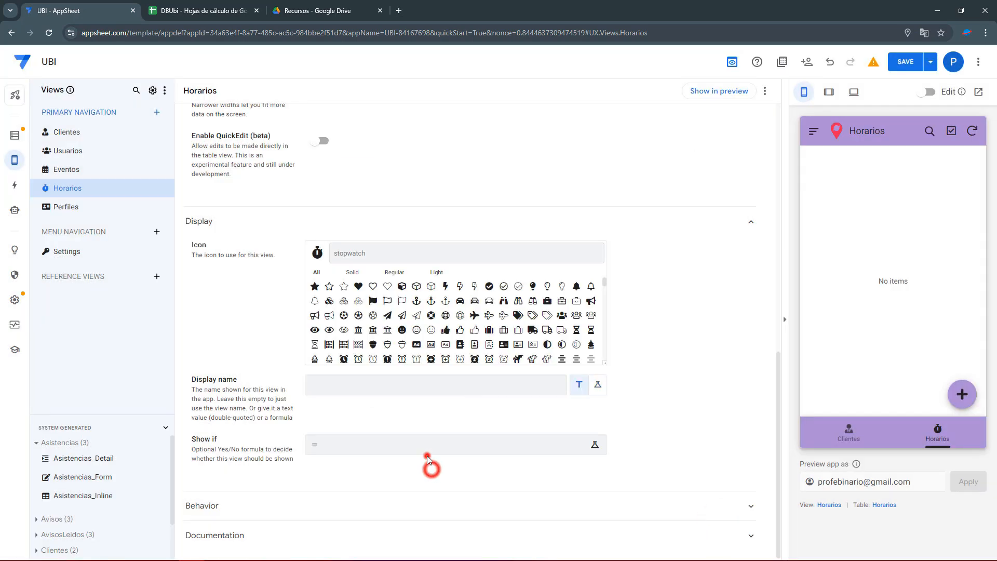
key("ctrl+v")
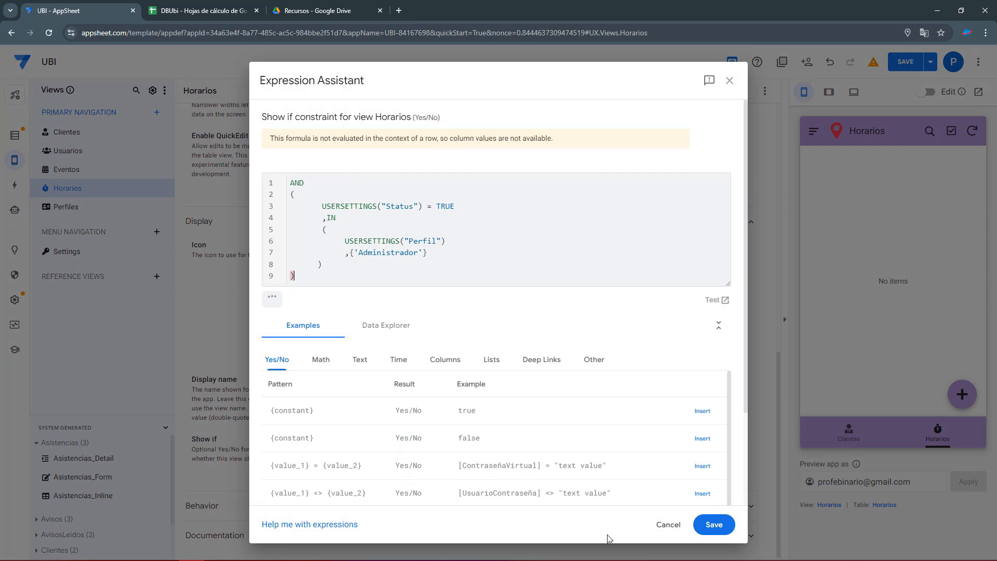
left_click(712, 524)
left_click(901, 64)
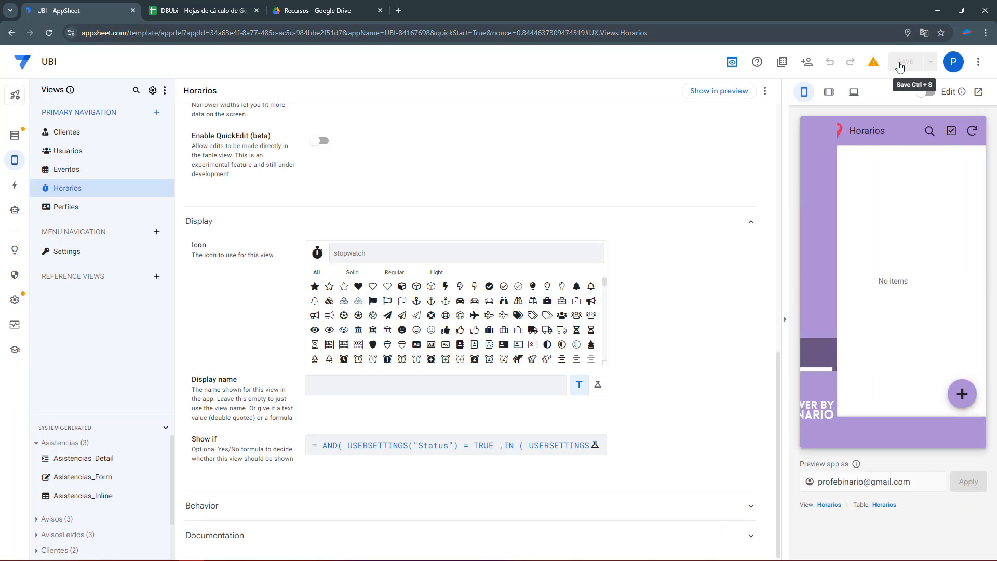
Log into the preview with the administrator's username and password to check the tabs.
left_click(814, 134)
left_click(848, 179)
left_click(850, 183)
key("Tab")
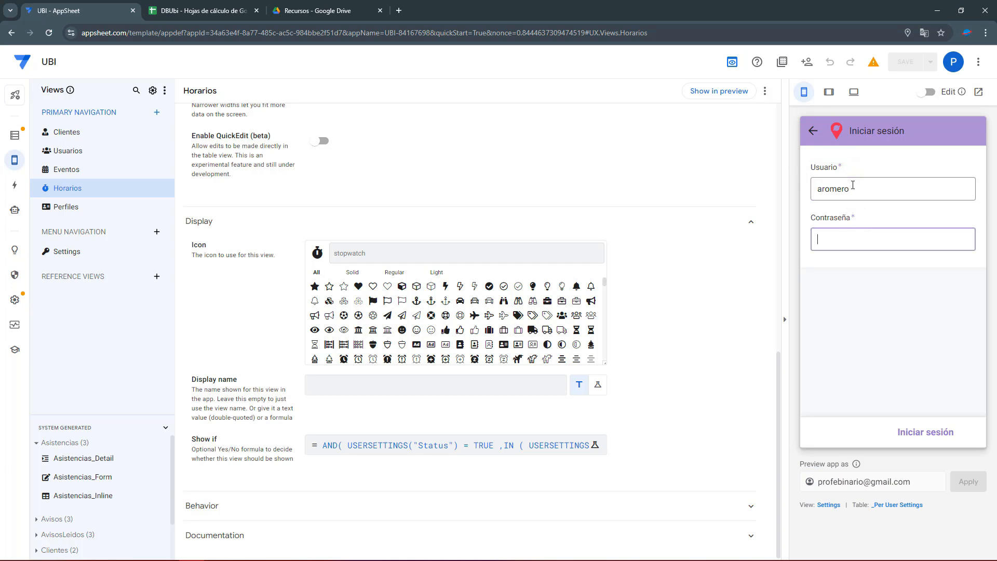
left_click(935, 430)
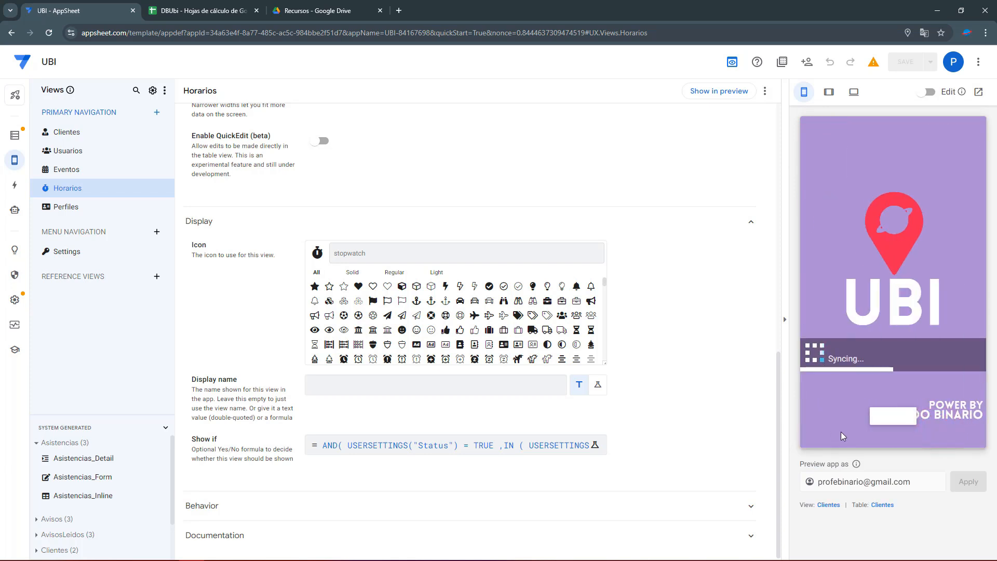
Log out, sign in as the collaborator using the password from the users sheet, then log out again.
left_click(817, 134)
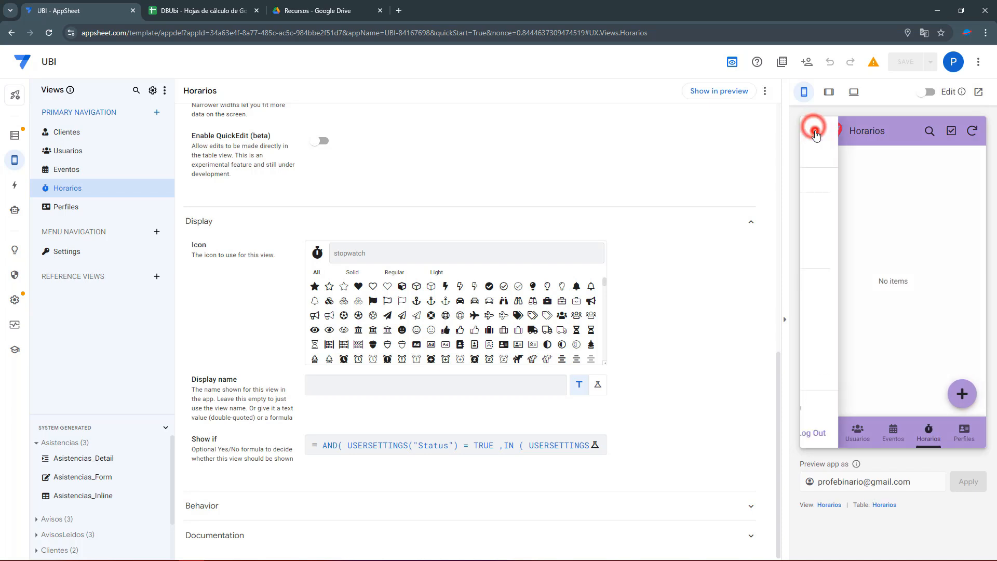
left_click(842, 179)
double_click(849, 191)
key("Tab")
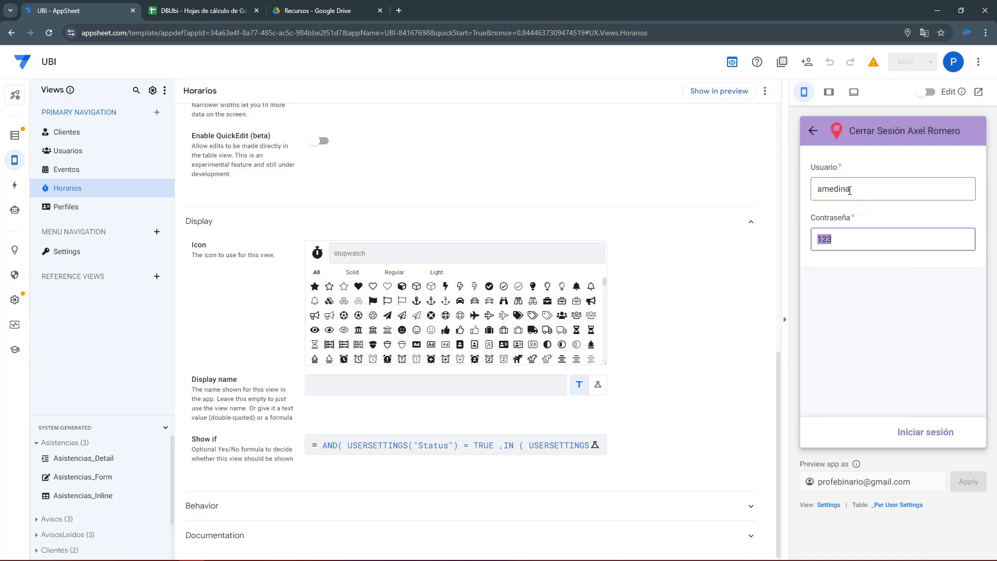
left_click(219, 4)
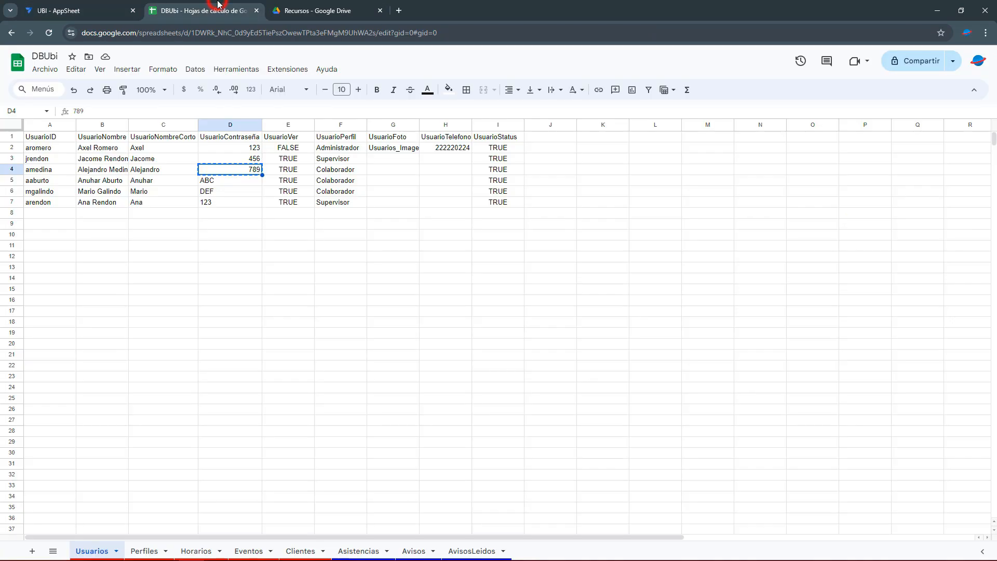
left_click(91, 4)
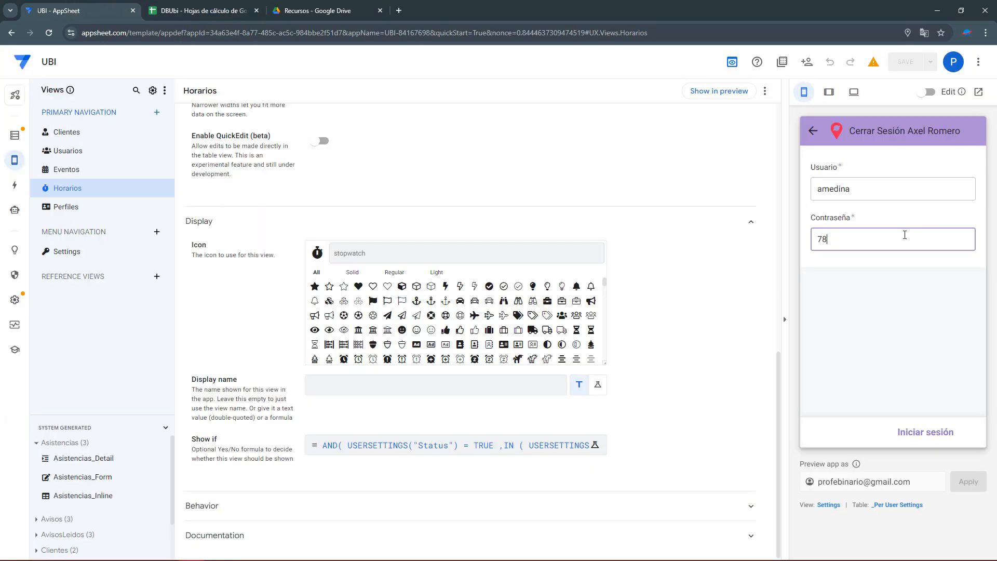
left_click(940, 439)
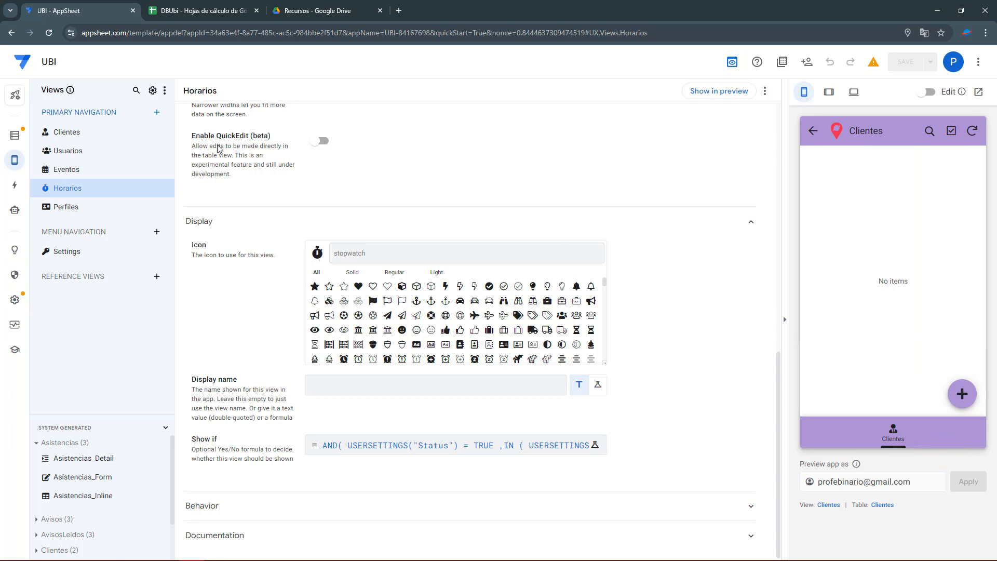
left_click(814, 132)
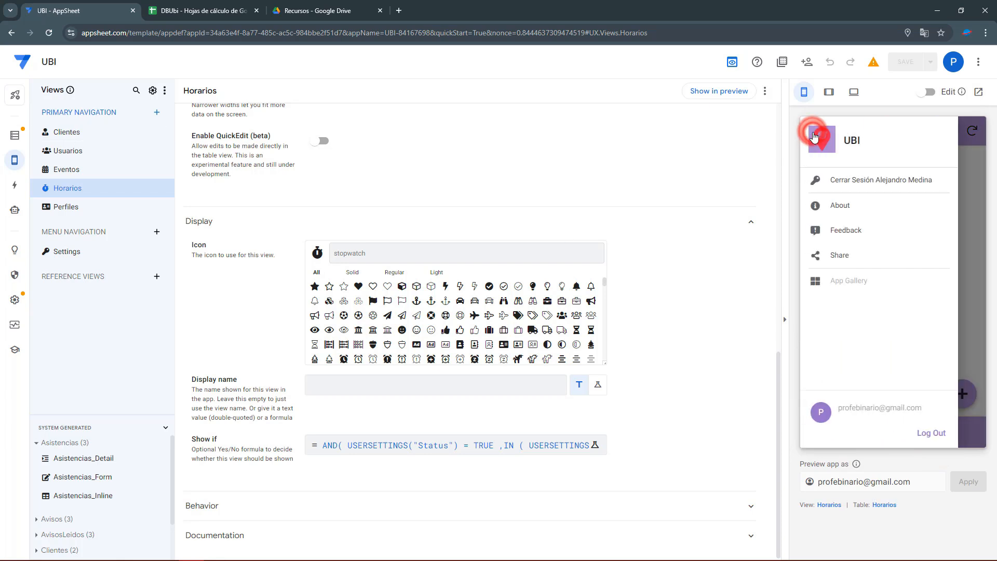
left_click(846, 182)
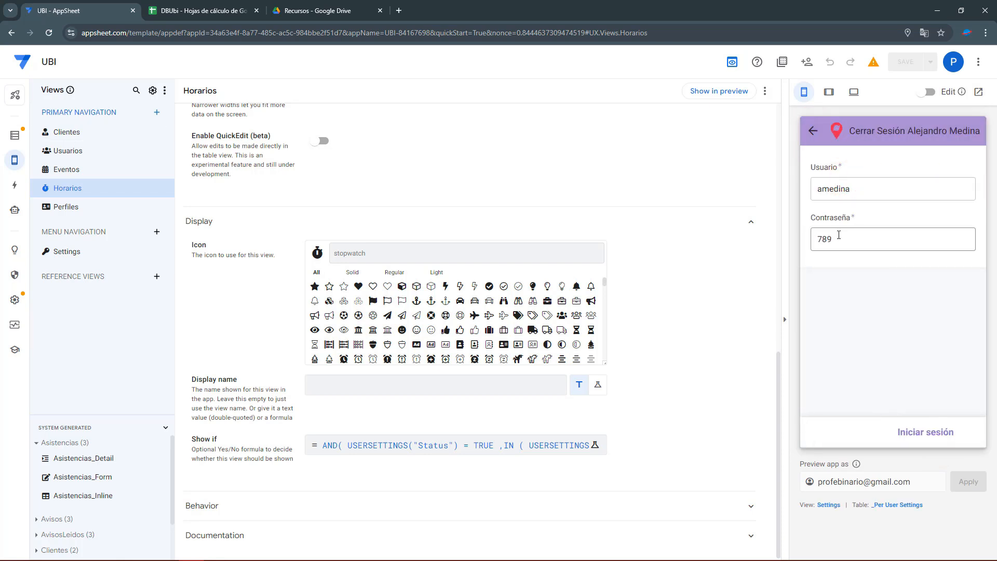
Enable Reset on edit for the _Per User Settings Contraseña column and save the app.
left_click(888, 506)
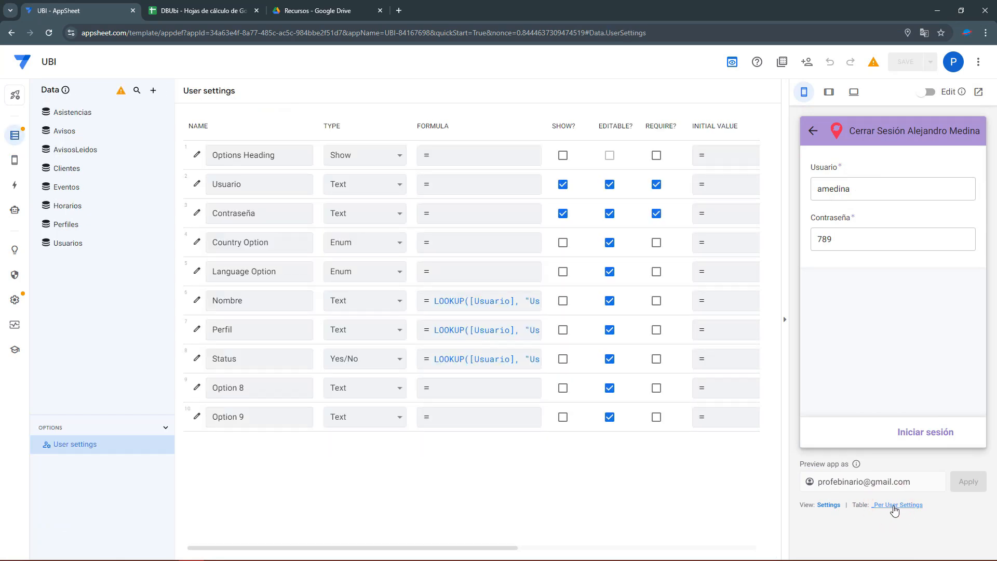
left_click(197, 212)
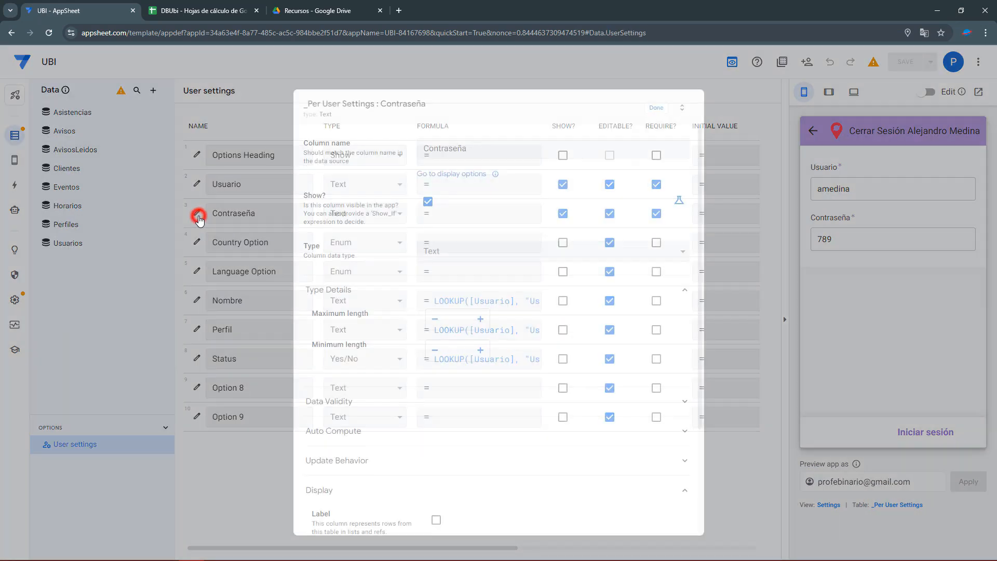
scroll(335, 309, "down", 3)
left_click(344, 260)
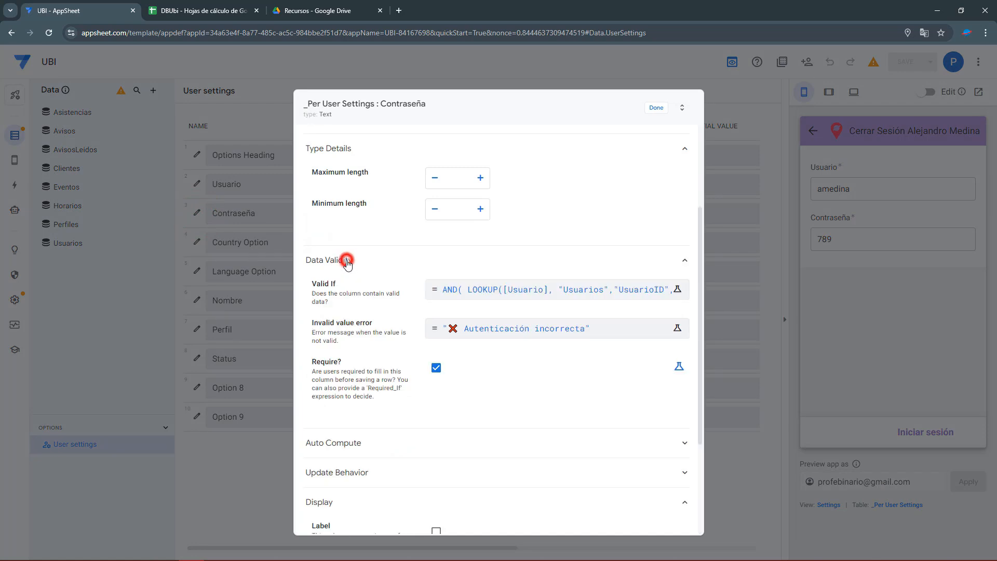
left_click(343, 441)
scroll(390, 400, "down", 5)
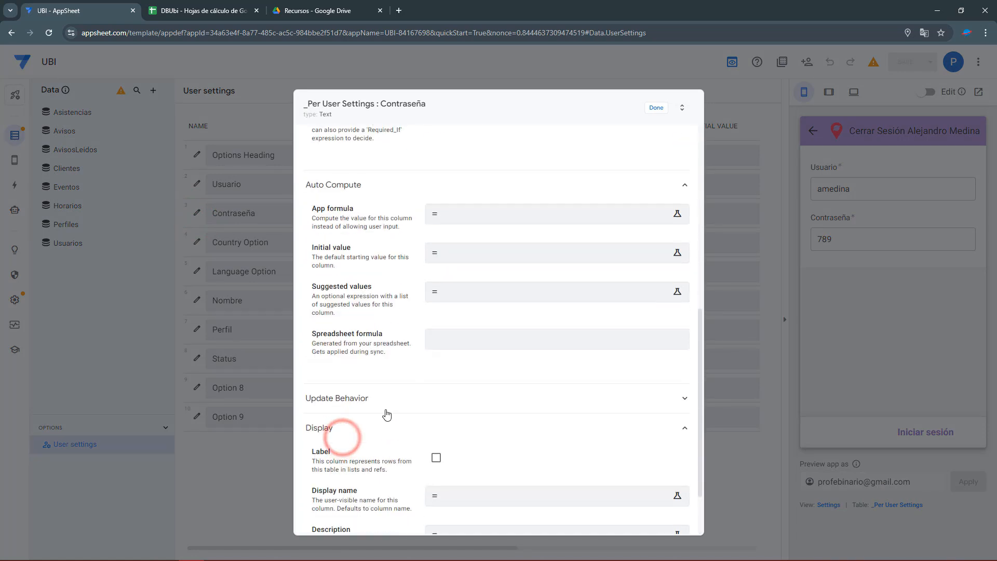
left_click(347, 434)
left_click(349, 441)
scroll(350, 447, "down", 1)
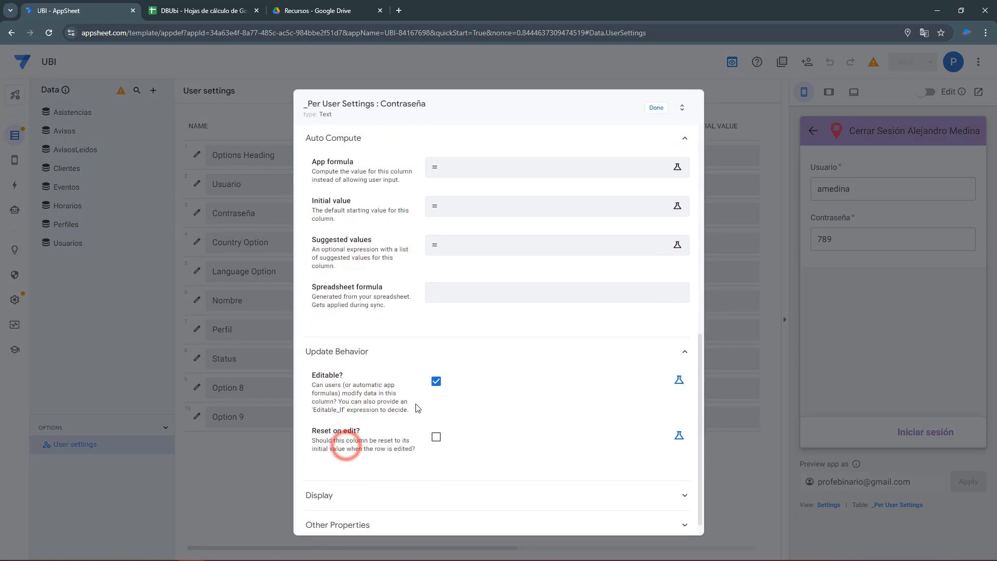
left_click(435, 431)
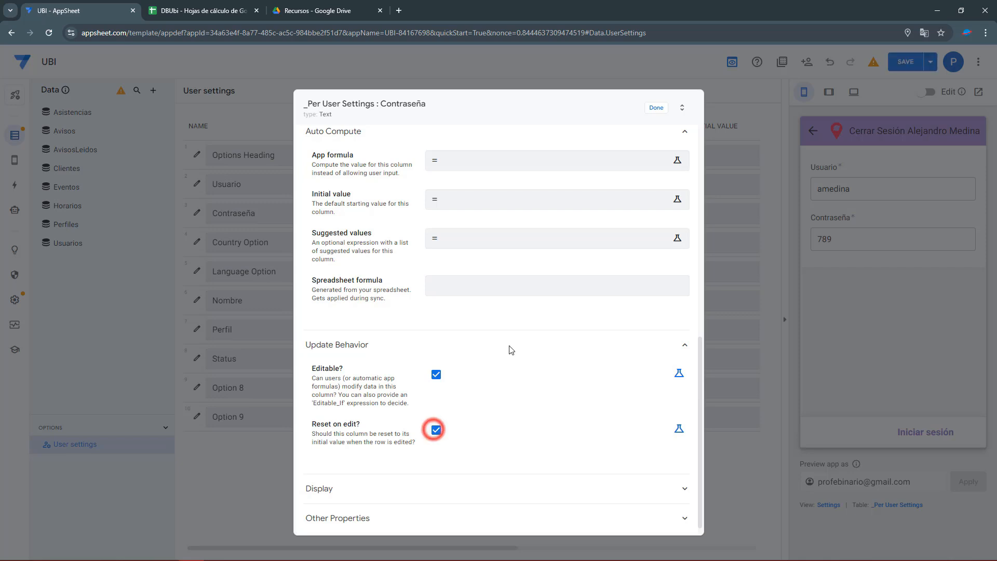
left_click(656, 108)
left_click(907, 64)
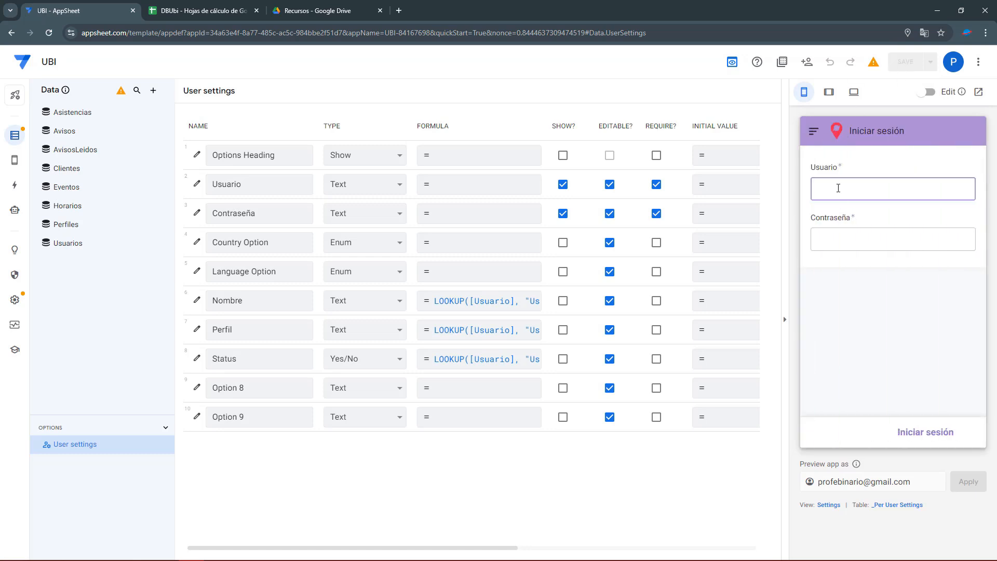
Enter the administrator's username, remove its extra trailing letter, add the password and sign in.
key("Tab")
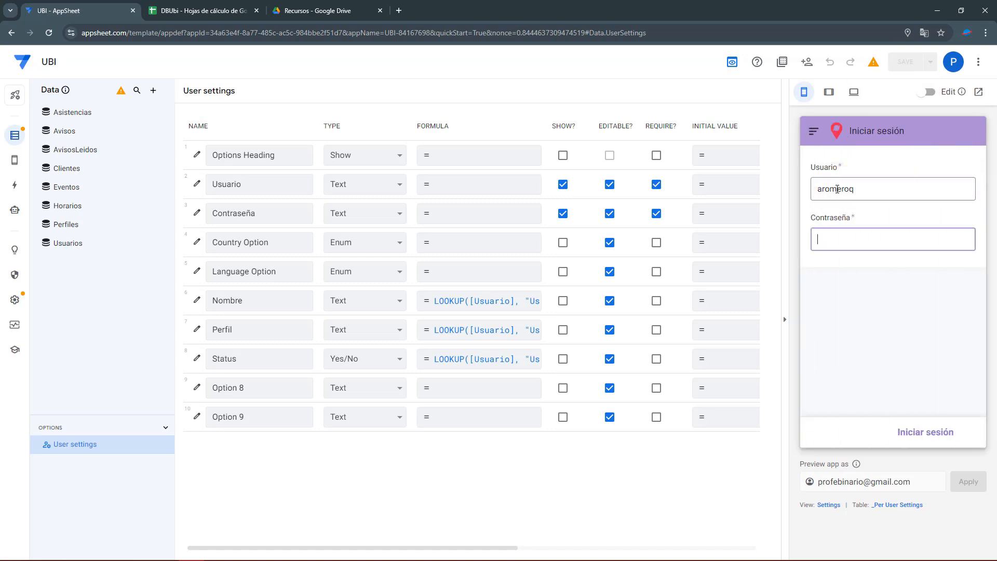
double_click(879, 196)
left_click(879, 196)
key("BackSpace")
key("Tab")
left_click(941, 432)
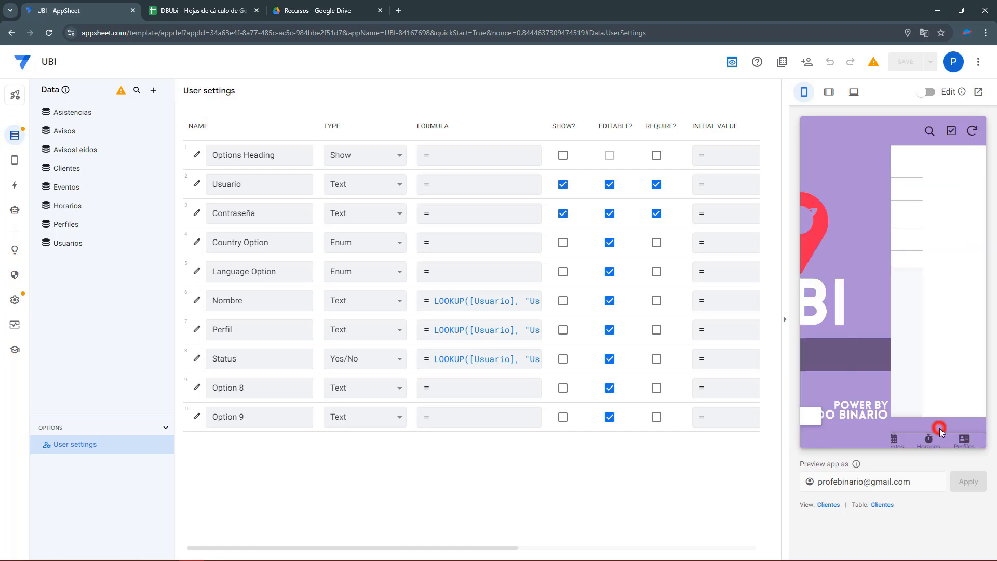
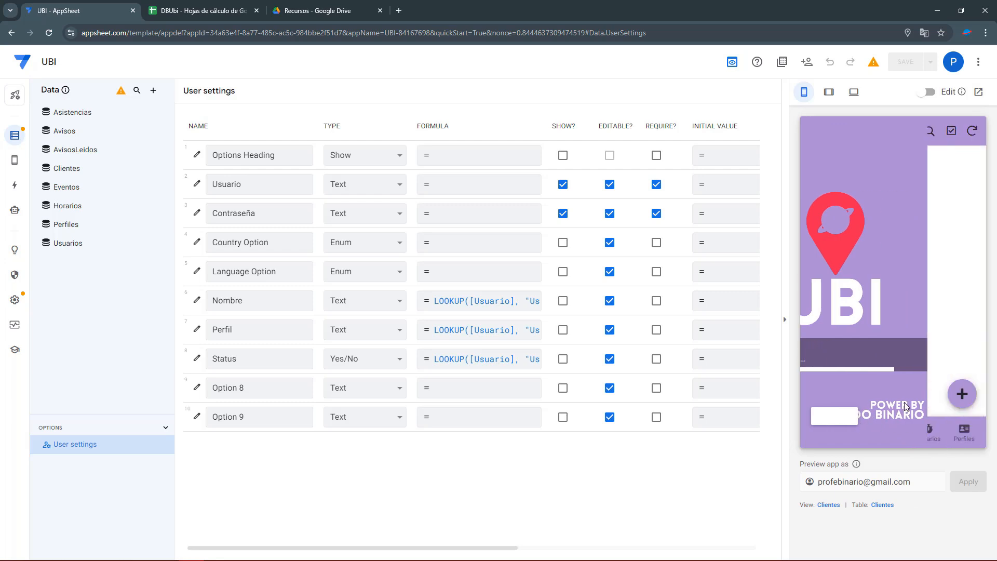
Sign out of the UBI preview and log back in with the password.
left_click(892, 431)
left_click(813, 131)
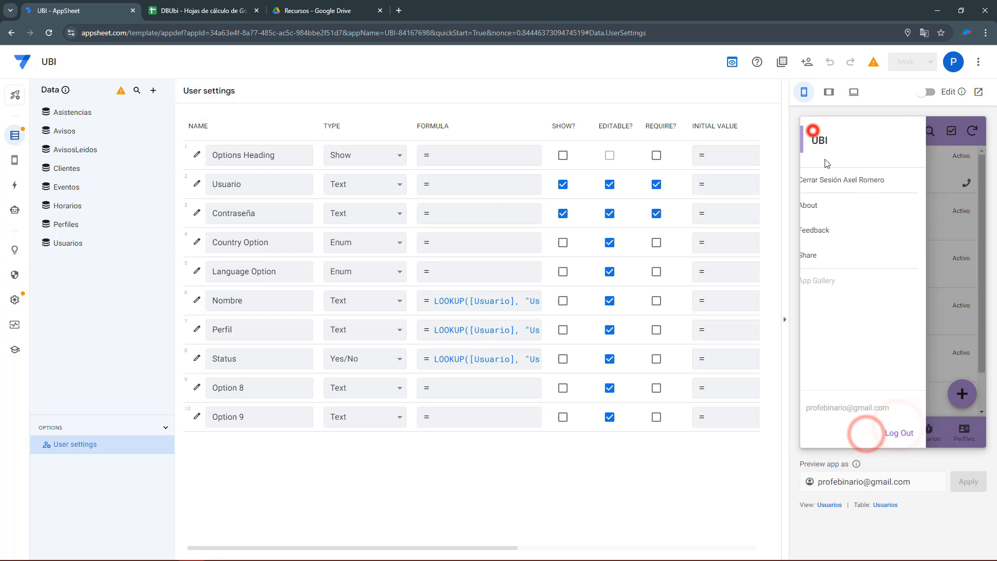
left_click(845, 181)
left_click(848, 242)
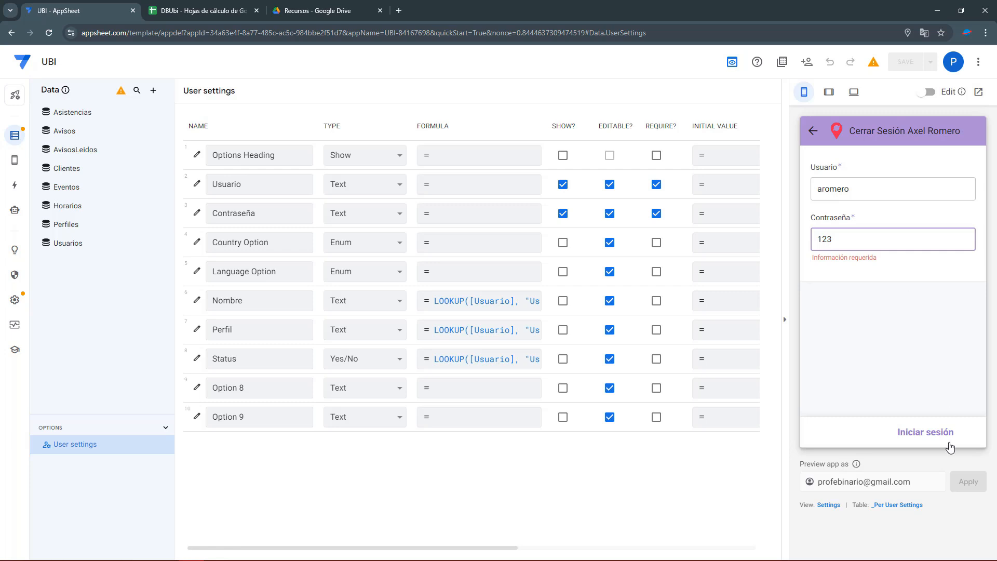
left_click(928, 433)
Open a user's detail record from the Usuarios view, then go to the editor's Actions.
left_click(821, 430)
left_click(857, 431)
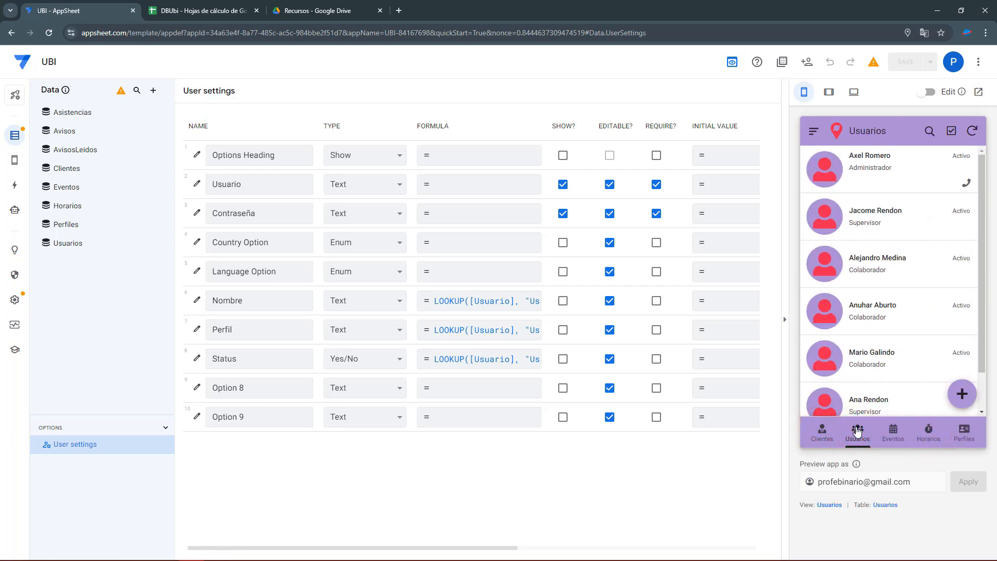
left_click(878, 225)
scroll(907, 300, "down", 1)
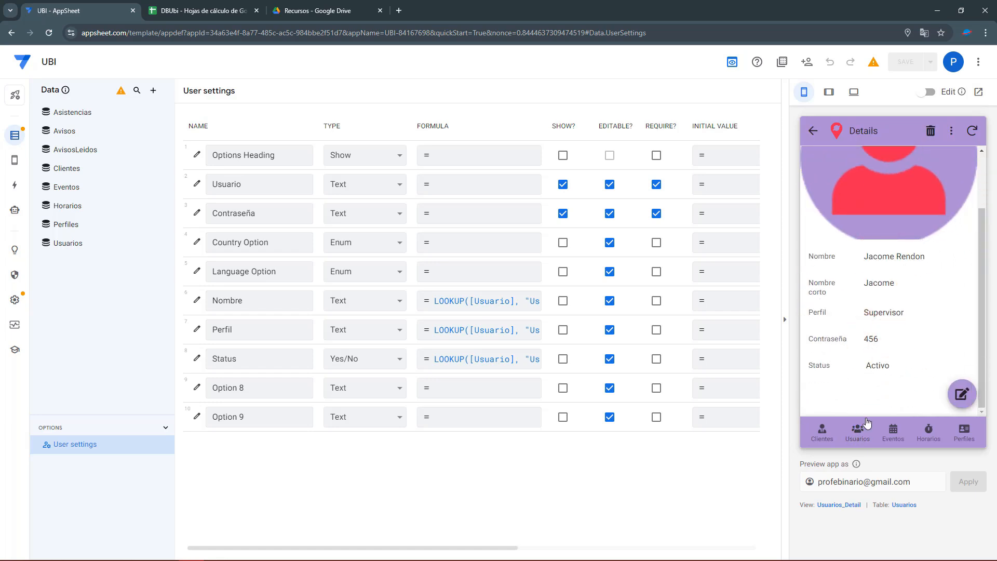
left_click(15, 185)
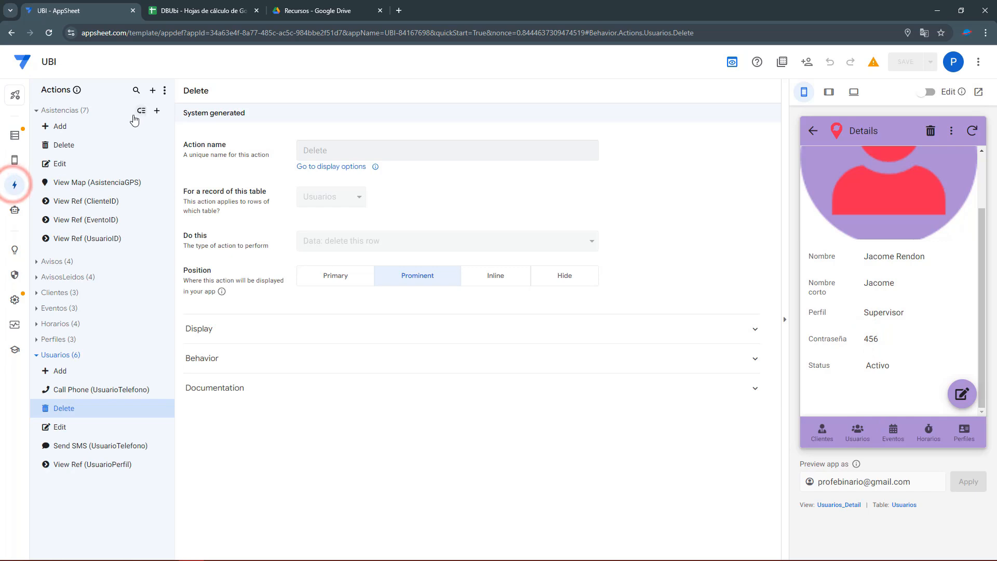
Create action ACTIONVerContraseña setting UsuarioVer to IF([UsuarioVer]=TRUE,FALSE,TRUE).
left_click(150, 93)
left_click(352, 380)
left_click_drag(352, 151, 284, 151)
type("ACTIONVerContraseña")
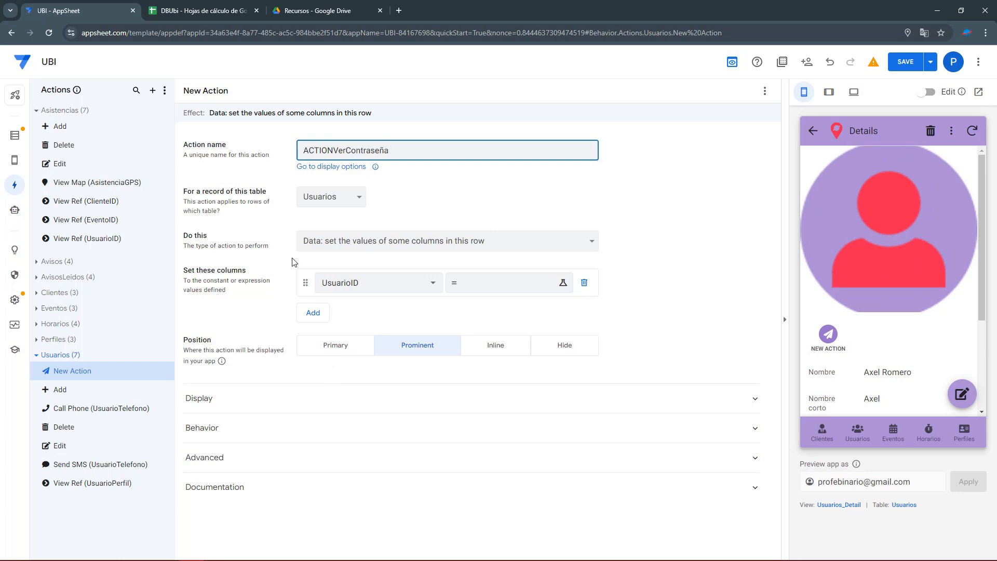
left_click(341, 276)
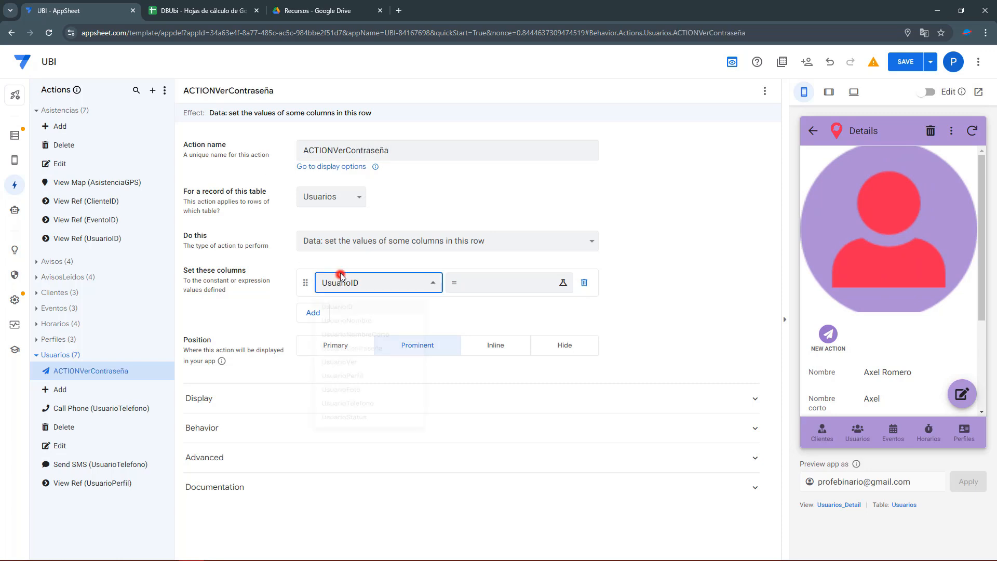
left_click(357, 389)
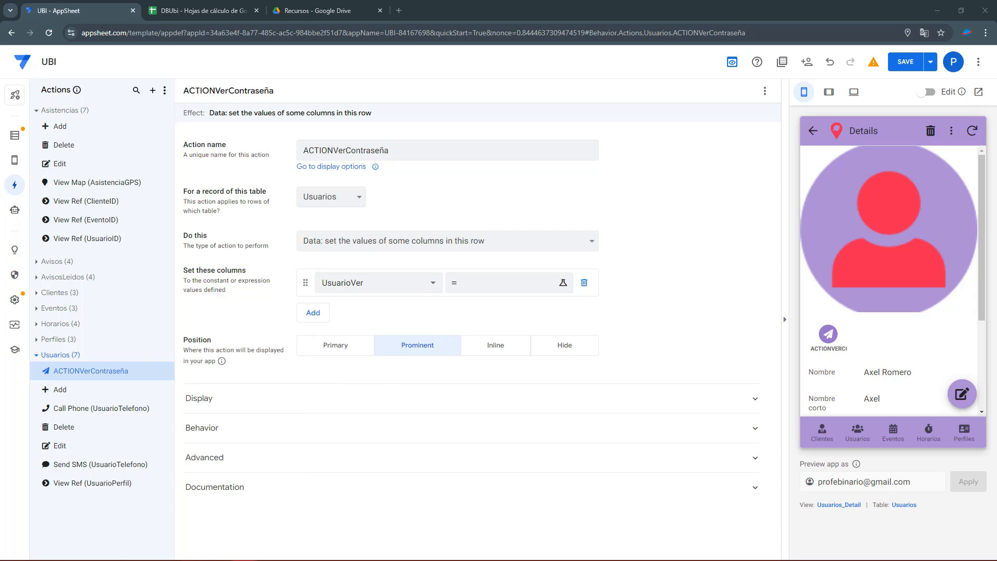
left_click(519, 283)
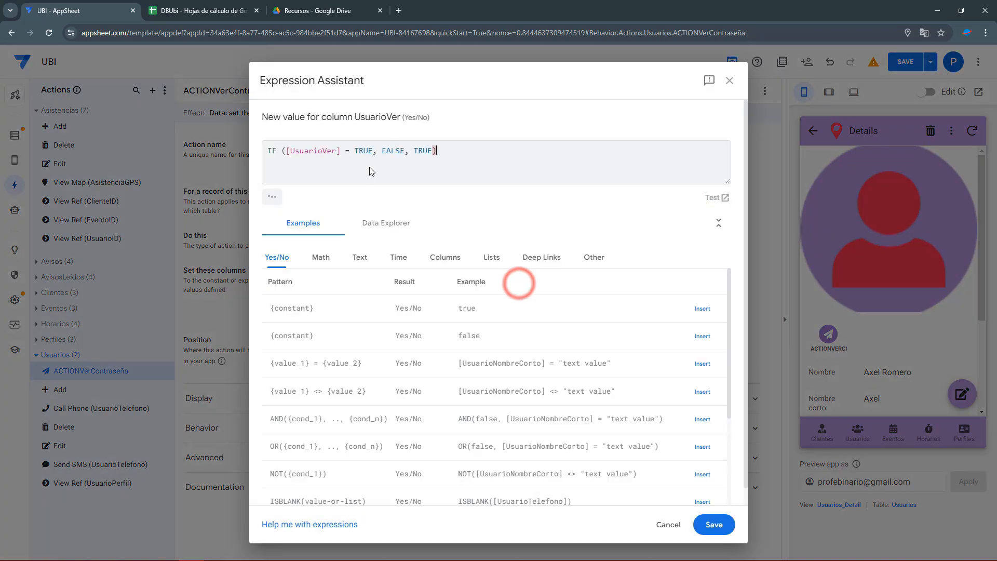
left_click_drag(287, 150, 370, 149)
double_click(392, 151)
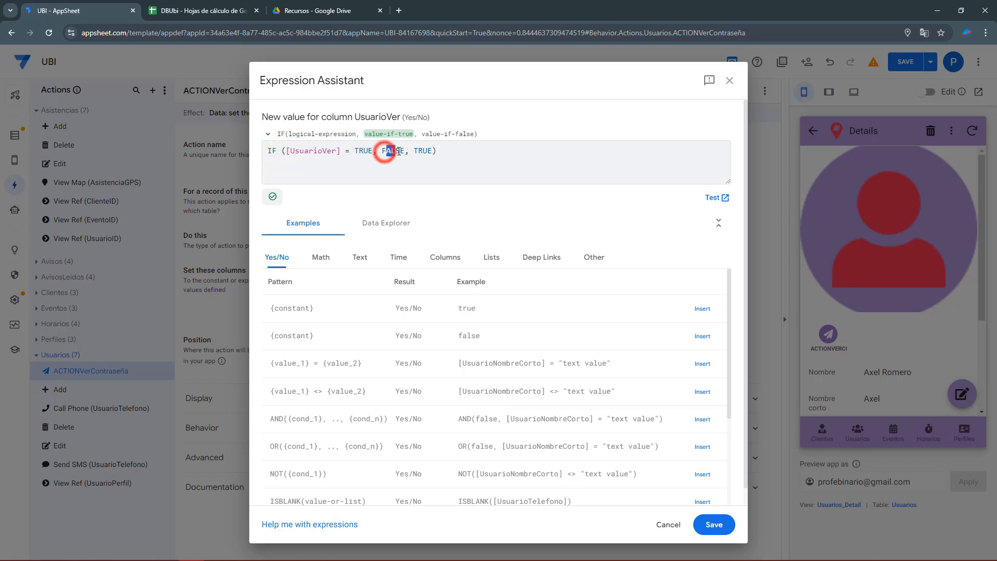
double_click(424, 151)
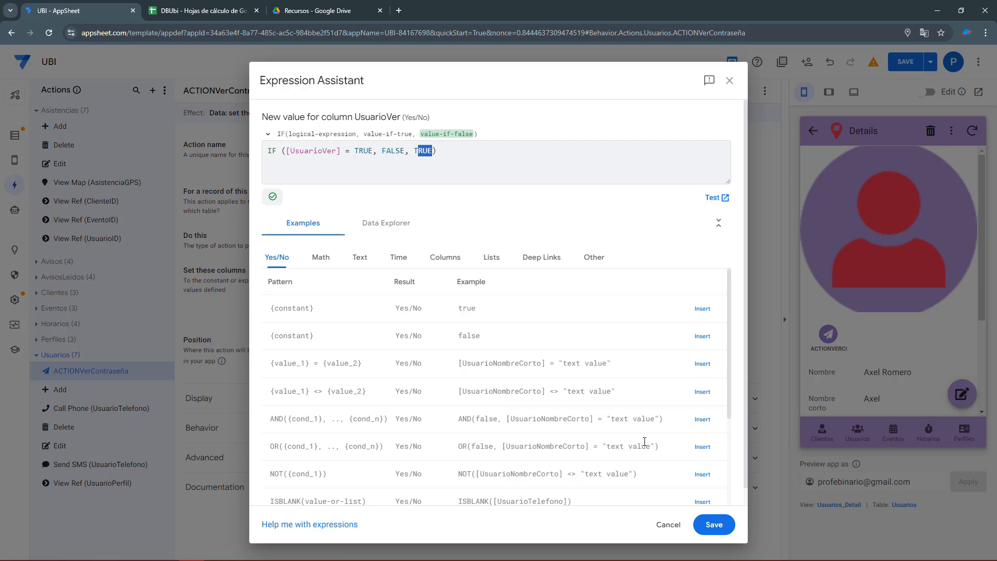
left_click(714, 524)
Make the action show only when [UsuarioVer] = FALSE.
left_click(200, 401)
scroll(259, 395, "down", 4)
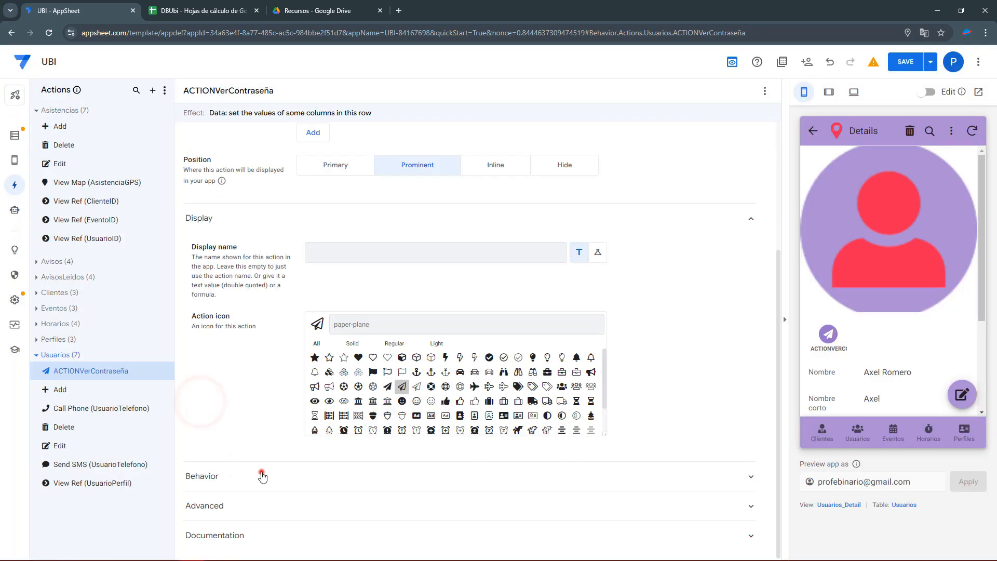
left_click(261, 473)
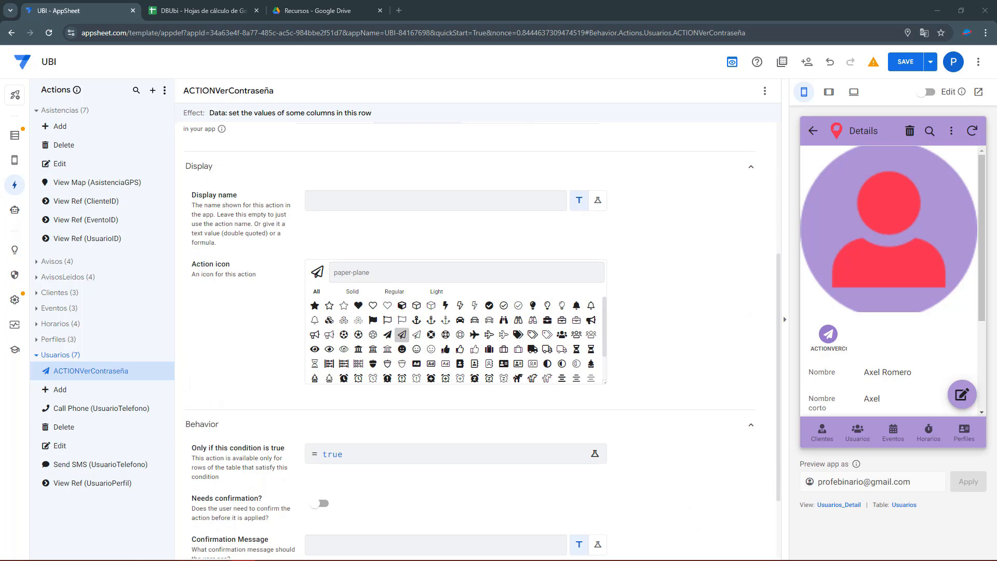
left_click(333, 455)
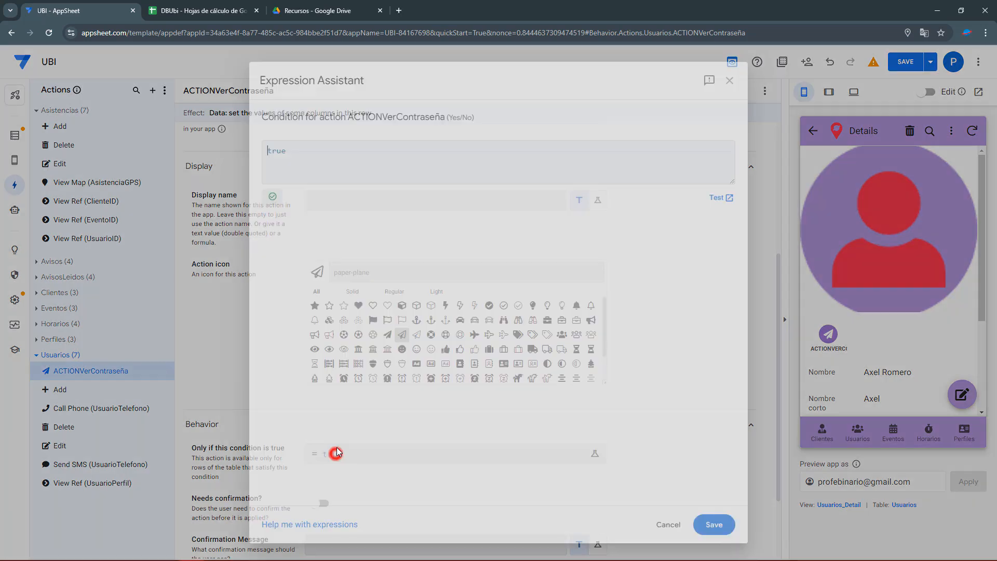
left_click_drag(291, 154, 226, 148)
type("[UsuarioVer] = FALSE")
double_click(291, 151)
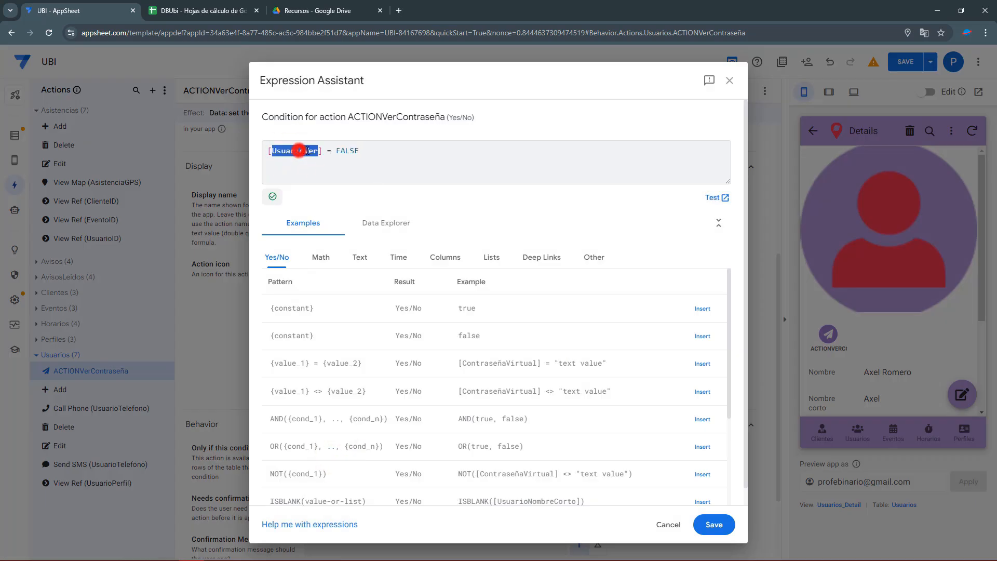
left_click(714, 524)
Give the action an eye icon, show it inline on ContraseñaVirtual, and test it.
left_click(350, 269)
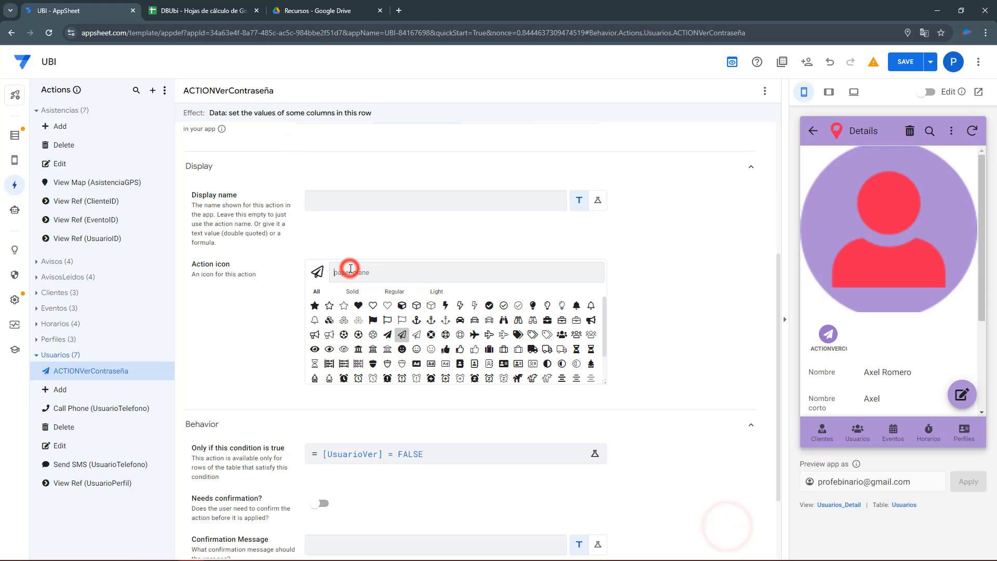
type("eye")
left_click(314, 306)
scroll(314, 302, "up", 4)
left_click(489, 264)
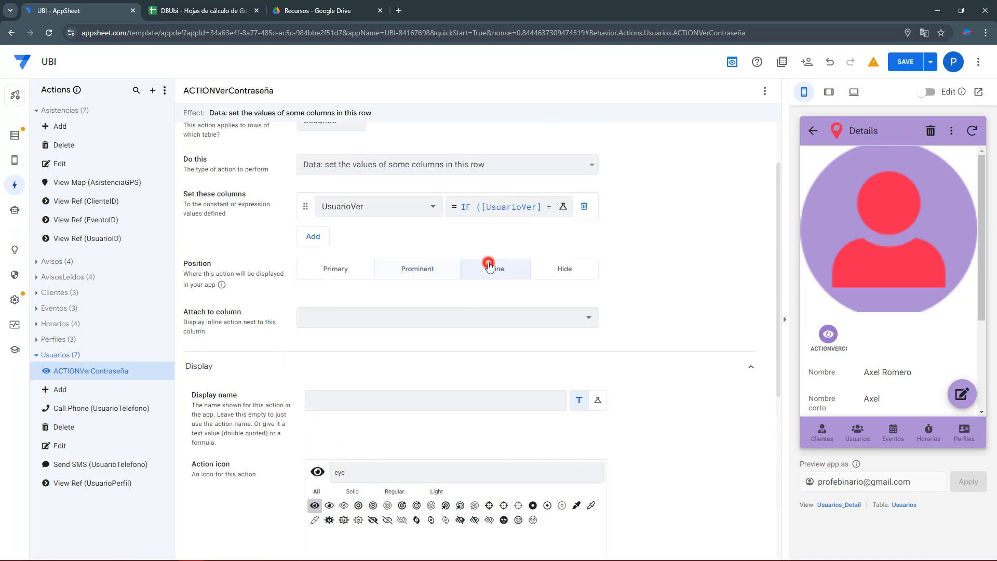
left_click(522, 314)
left_click(396, 531)
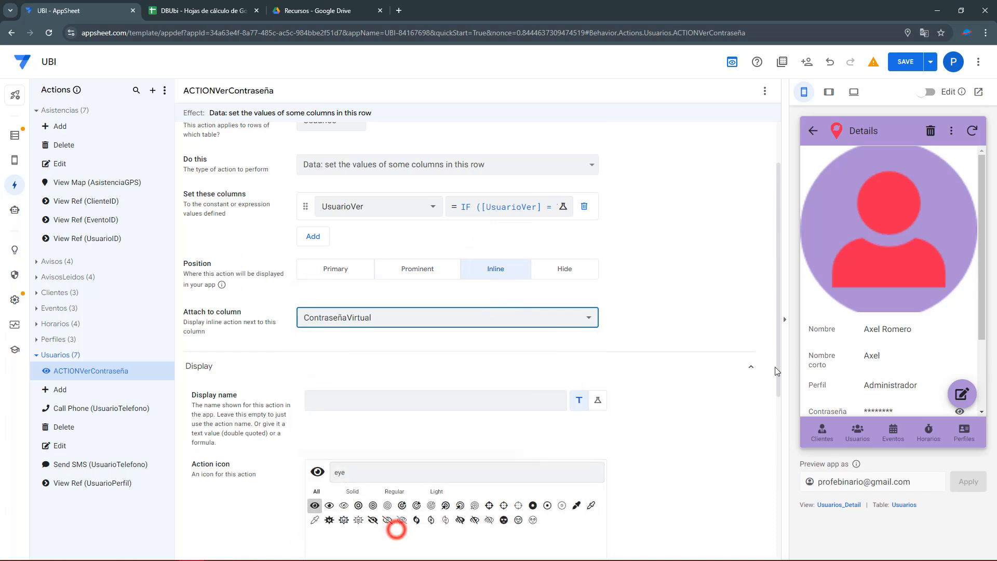
scroll(883, 311, "down", 2)
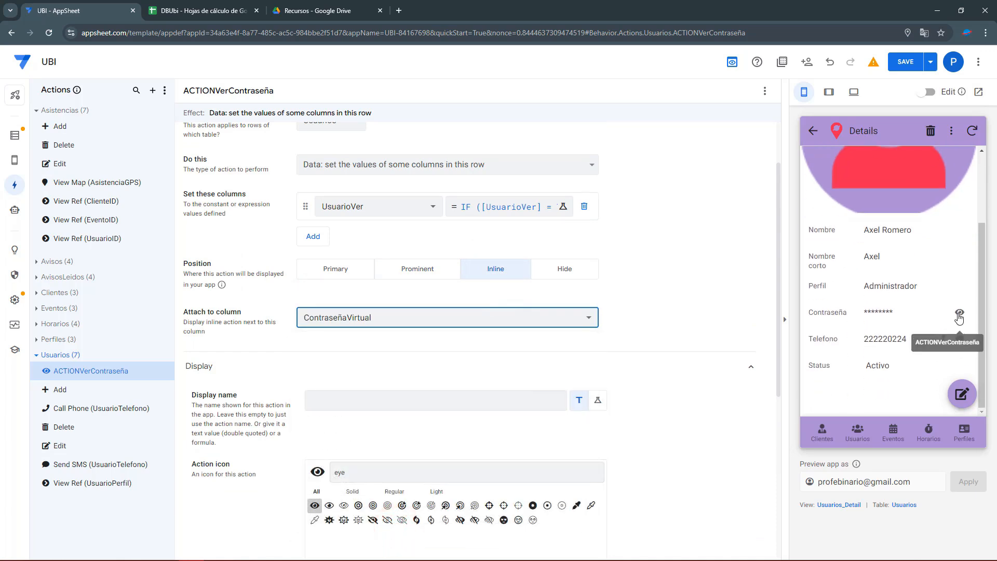
left_click(959, 316)
Set the display name to 'Ver contraseña' and save the app.
left_click(396, 394)
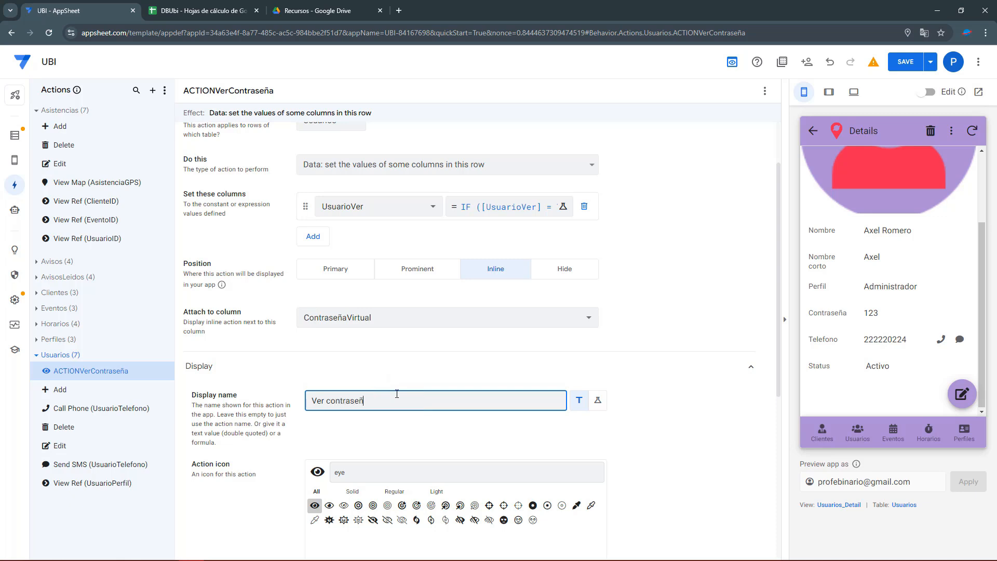
left_click(908, 62)
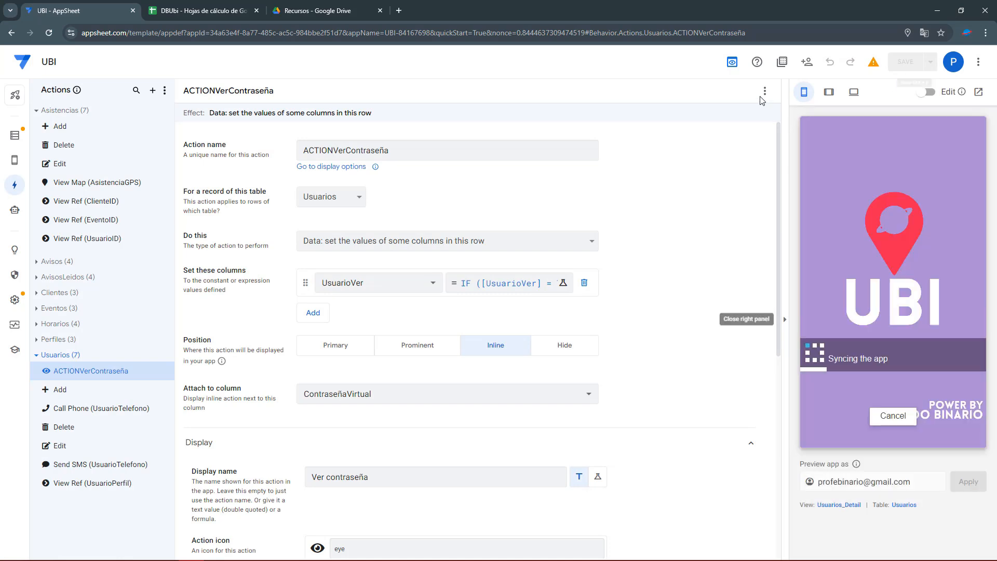
left_click(165, 371)
Duplicate ACTIONVerContraseña and rename the copy ACTIONOcultarContraseña.
left_click(196, 404)
left_click(409, 153)
left_click(349, 150)
key("BackSpace")
key("BackSpace")
key("BackSpace")
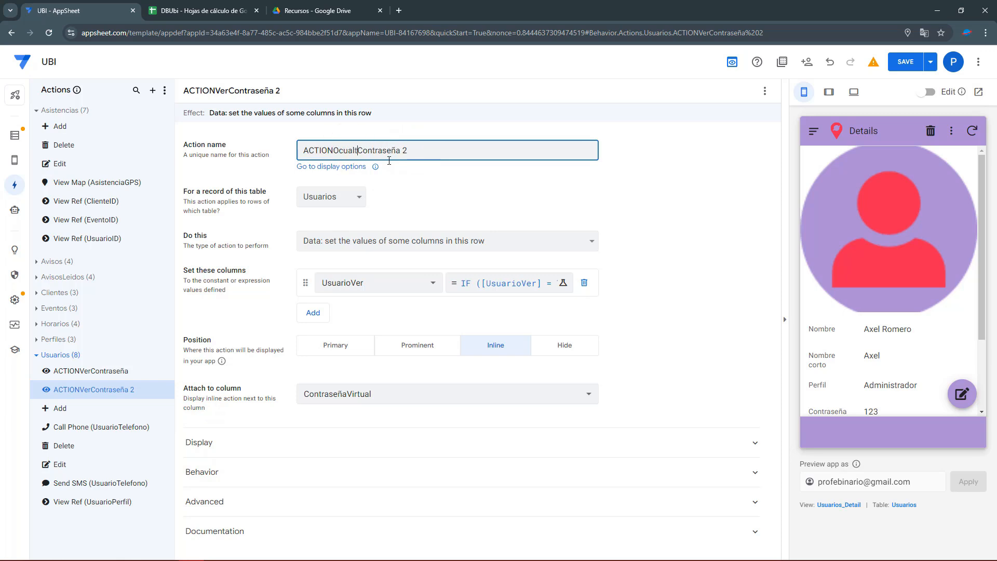
key("BackSpace")
key("BackSpace")
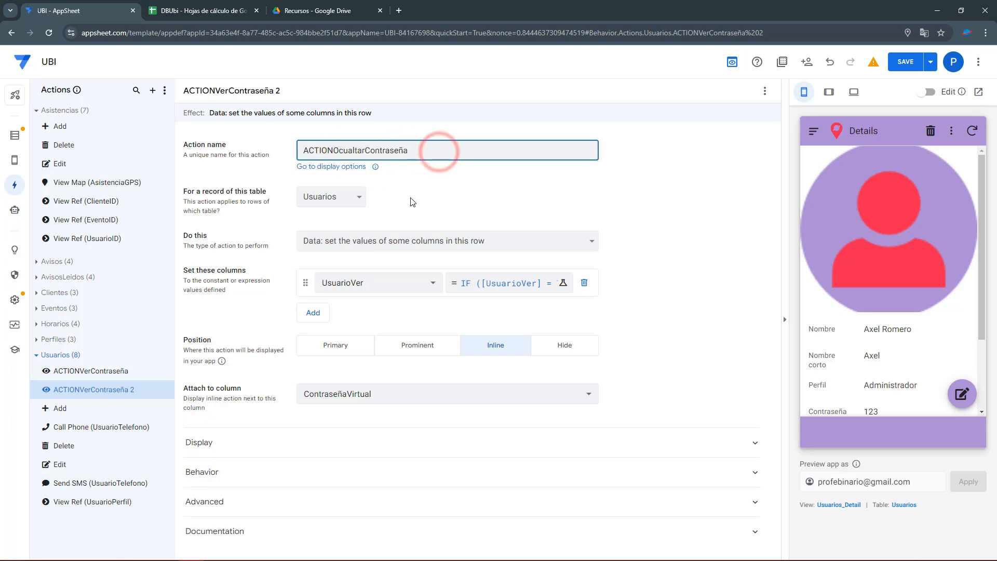
Change the action's show condition to [UsuarioVer] = TRUE.
left_click(213, 470)
left_click(411, 494)
double_click(346, 151)
type("TRUE")
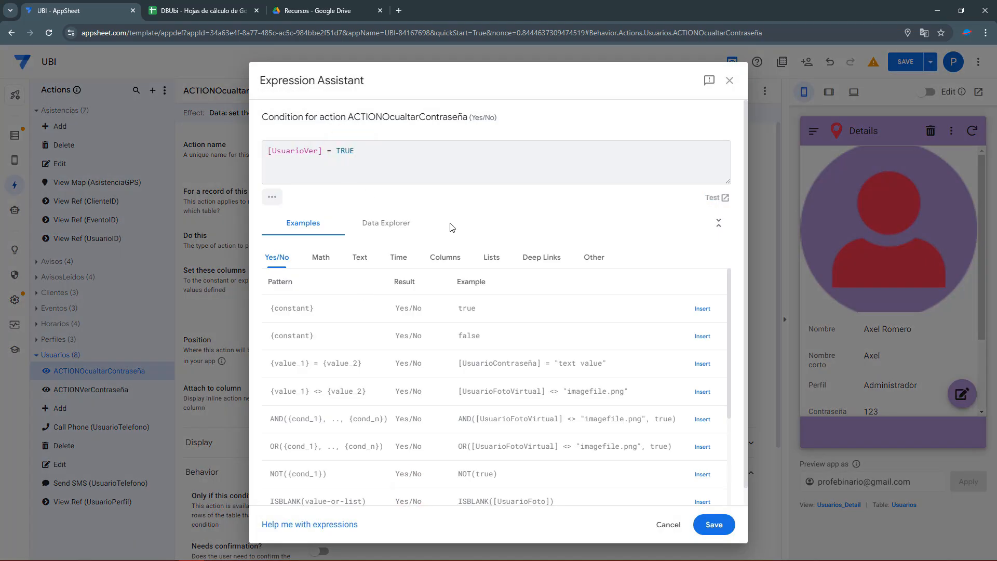
left_click(714, 526)
Set display name 'Ocultar contraseña' and the crossed-out eye icon, then save.
left_click(247, 443)
scroll(324, 378, "down", 2)
double_click(318, 373)
type("Co")
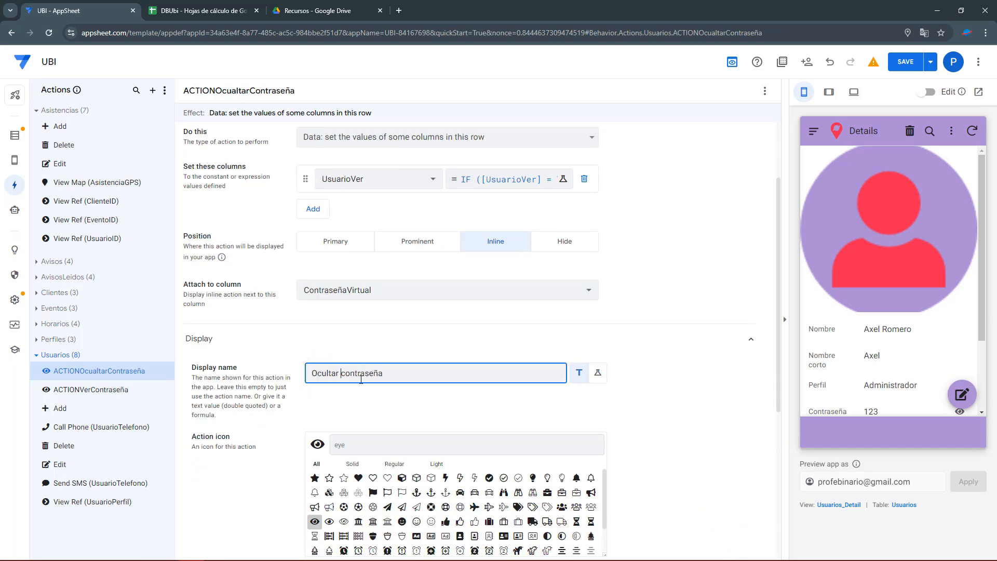
scroll(353, 375, "down", 3)
left_click(361, 290)
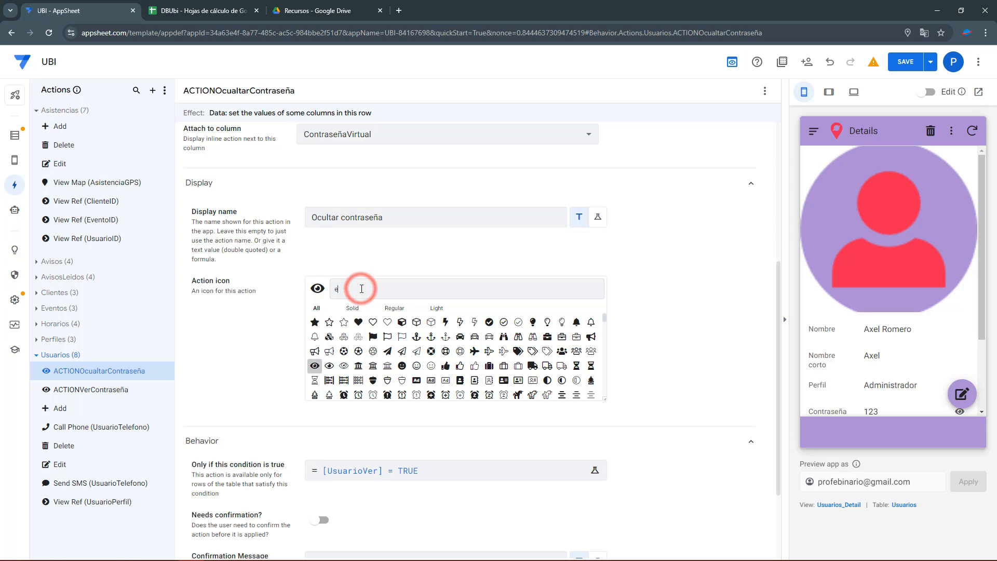
type("ye")
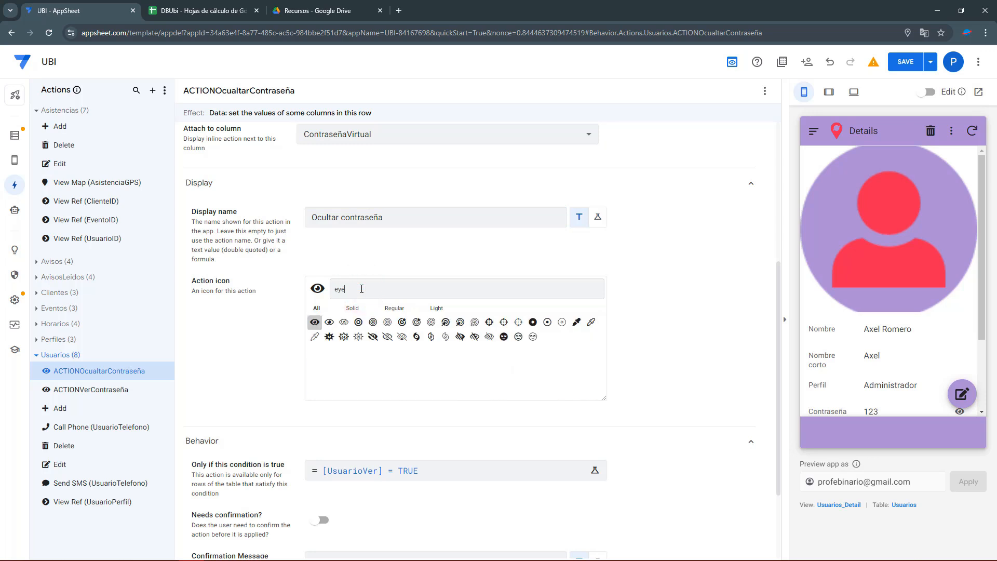
left_click(387, 338)
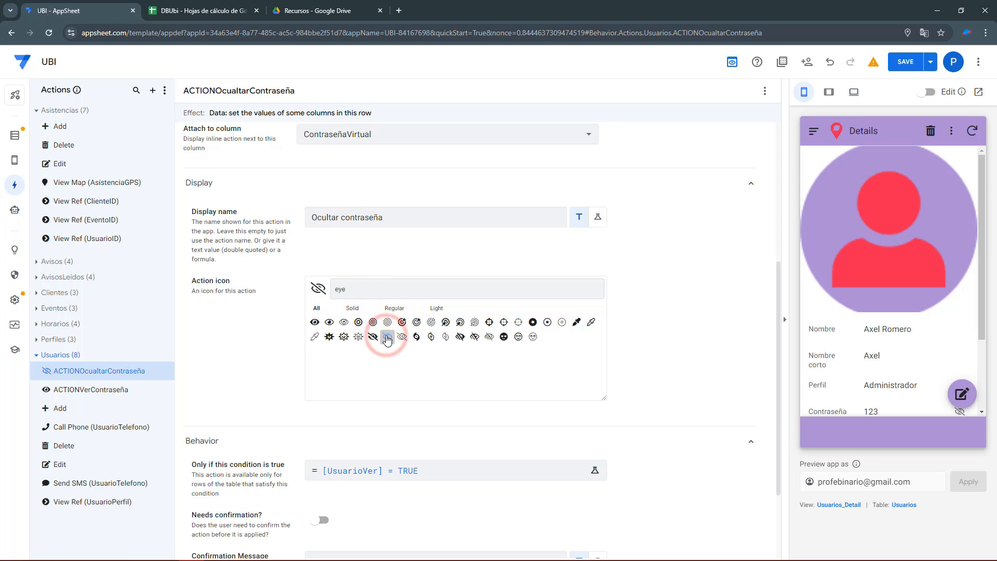
left_click(906, 62)
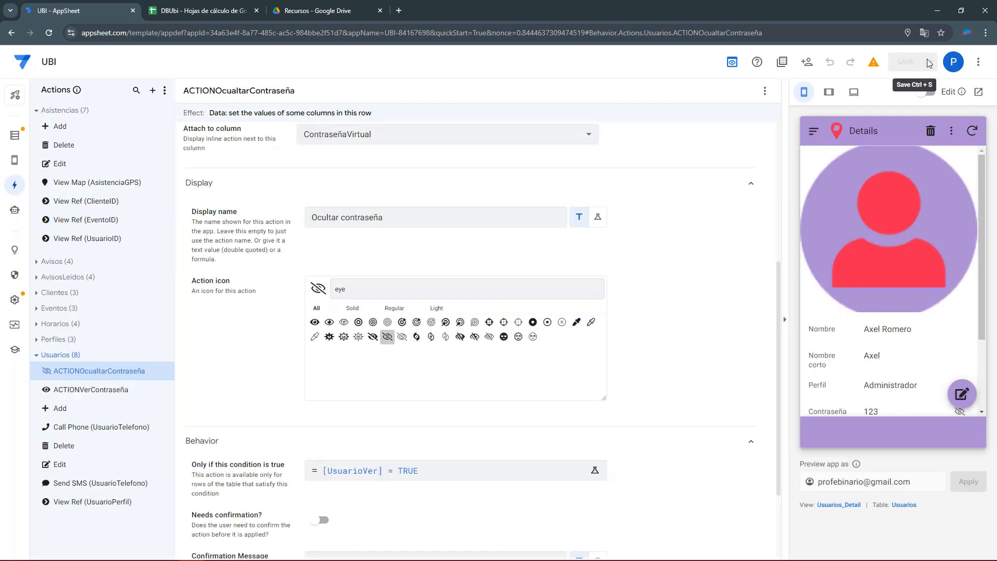
Log into the preview app with the user's username and password.
left_click(813, 131)
left_click(831, 175)
left_click(865, 191)
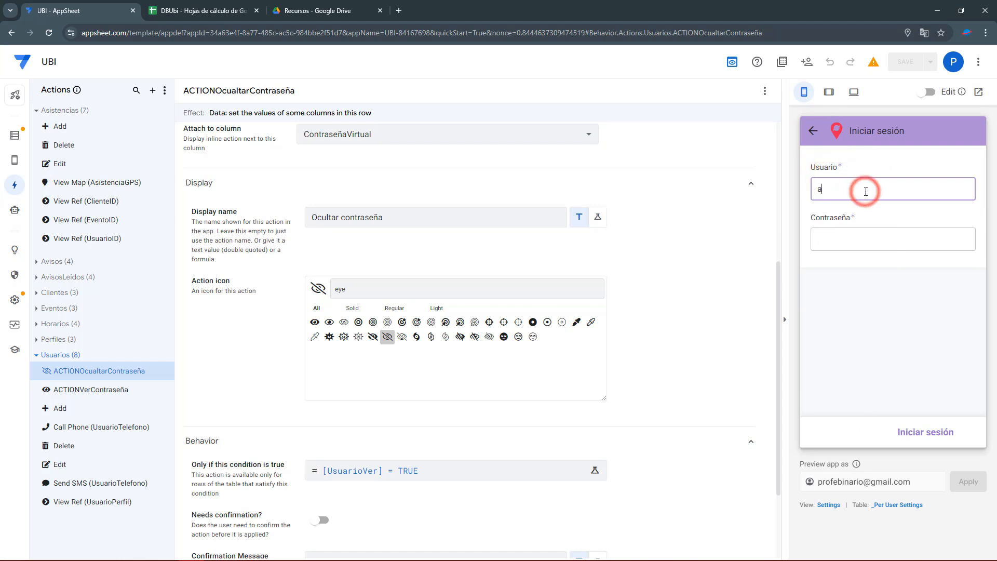
key("Tab")
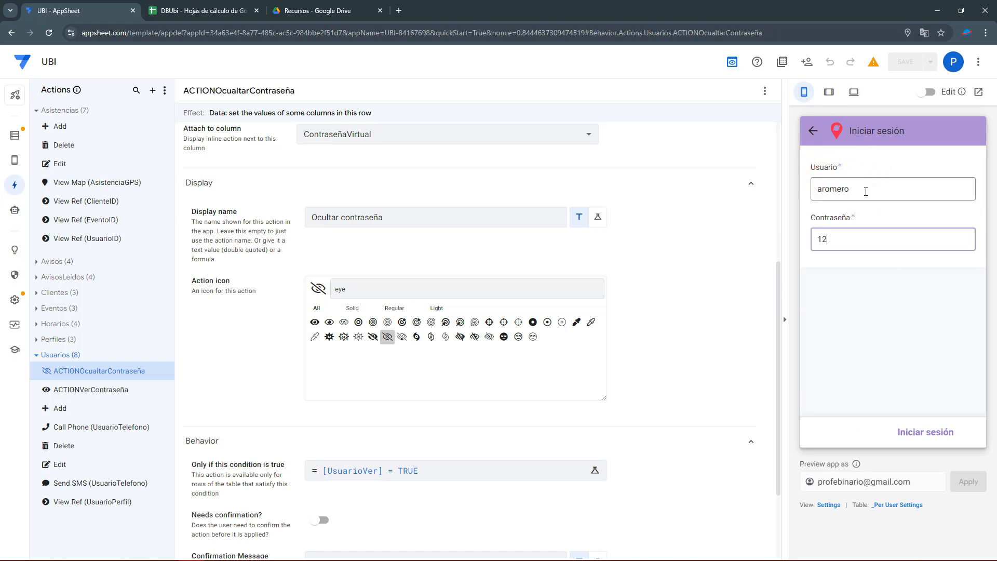
left_click(919, 432)
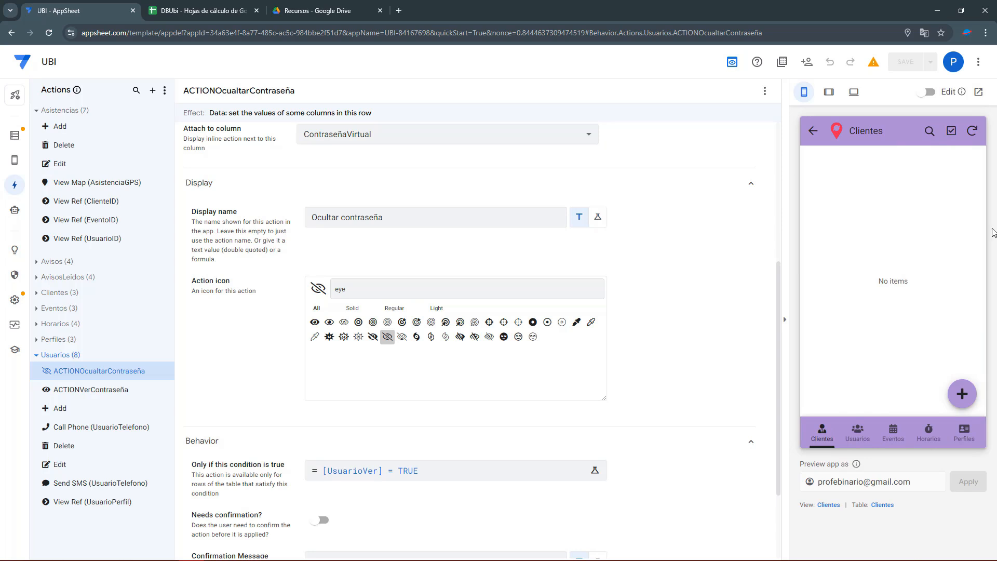
Hide two users' passwords in Usuarios, then check their UsuarioVer values in DBUbi.
left_click(857, 432)
left_click(865, 222)
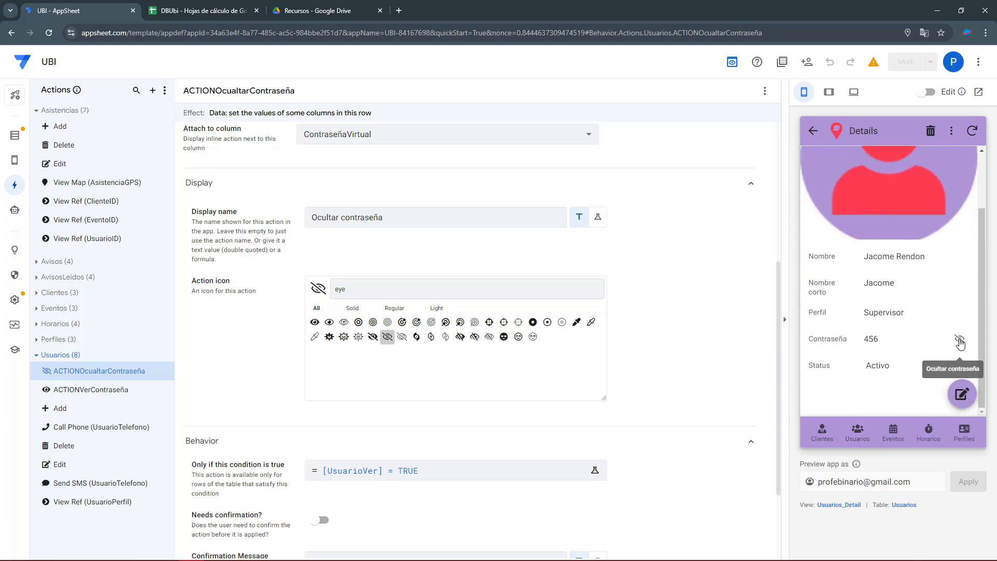
left_click(960, 341)
left_click(826, 134)
left_click(870, 258)
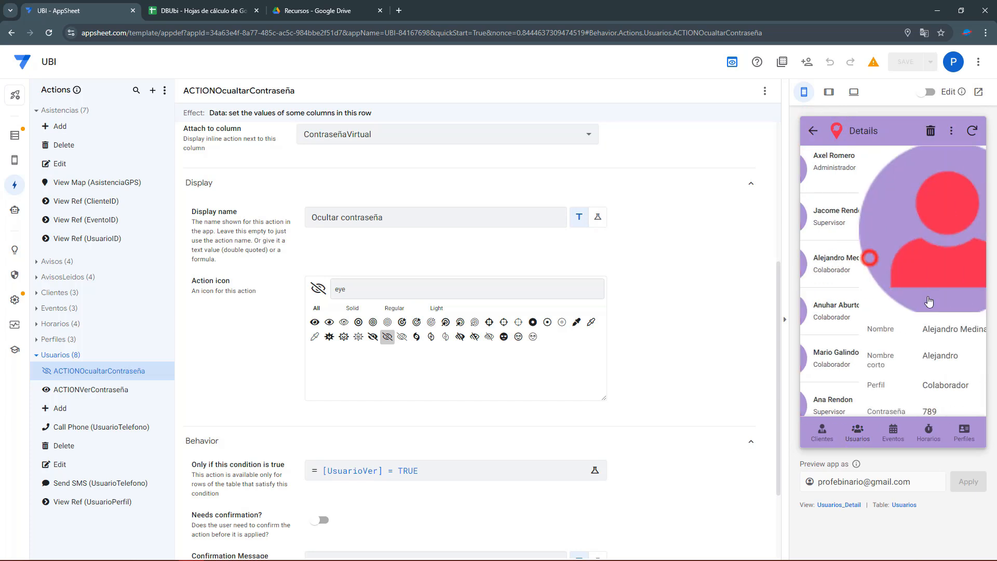
left_click(960, 339)
left_click(818, 141)
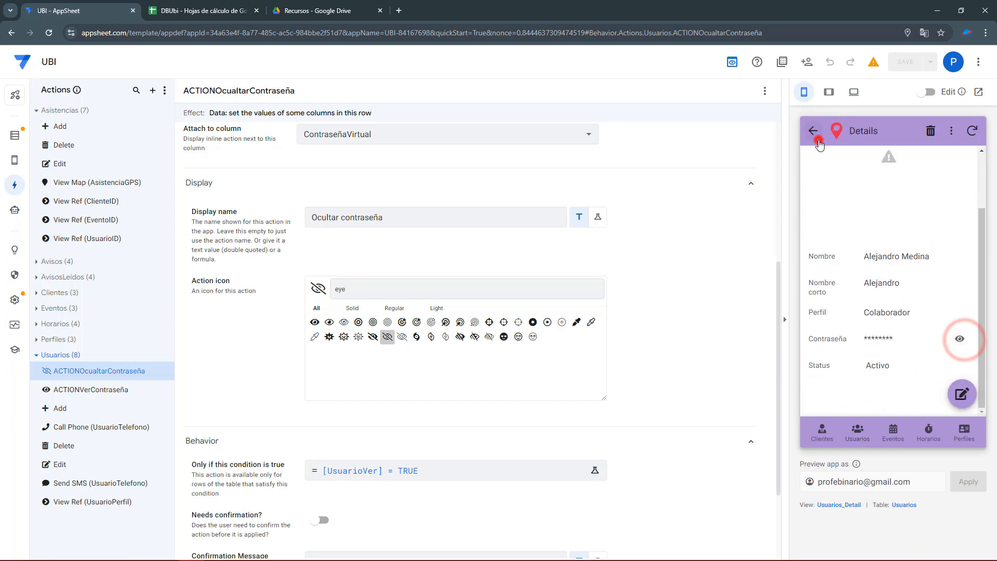
left_click(203, 10)
left_click_drag(283, 148, 288, 202)
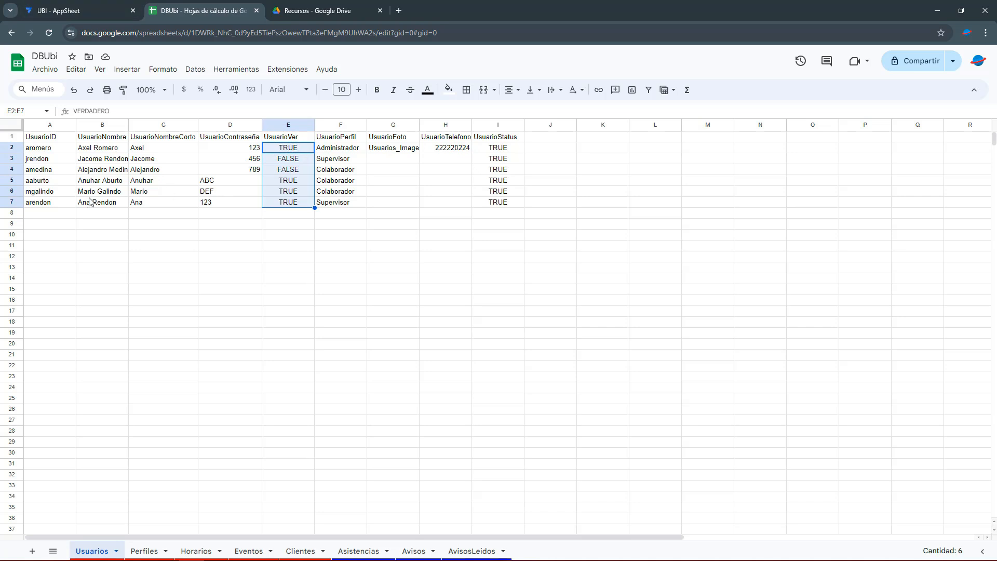
Hide the last user's password in the preview and confirm E7 now reads FALSE.
left_click(63, 202)
left_click(49, 9)
scroll(878, 313, "down", 1)
left_click(825, 364)
left_click(958, 340)
key("ctrl+Tab")
left_click_drag(287, 202, 128, 202)
left_click(91, 9)
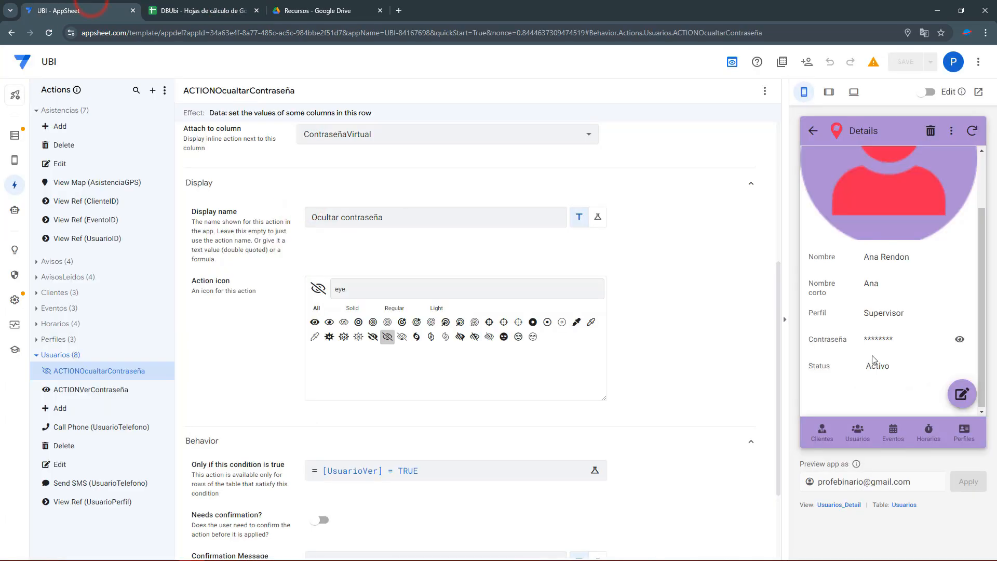
Reveal the last user's password again and check E7 in the sheet.
left_click(960, 340)
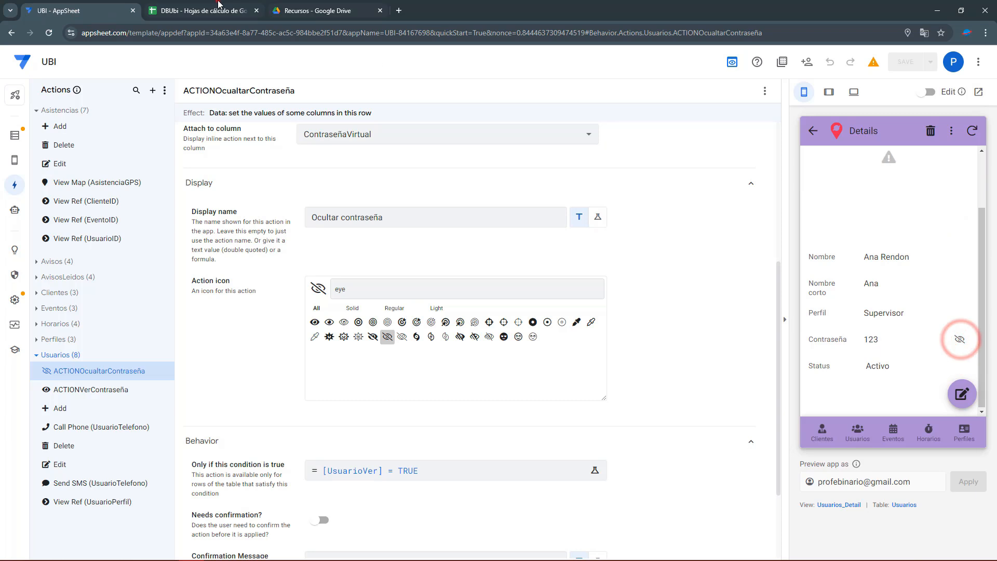
left_click(203, 10)
left_click(85, 10)
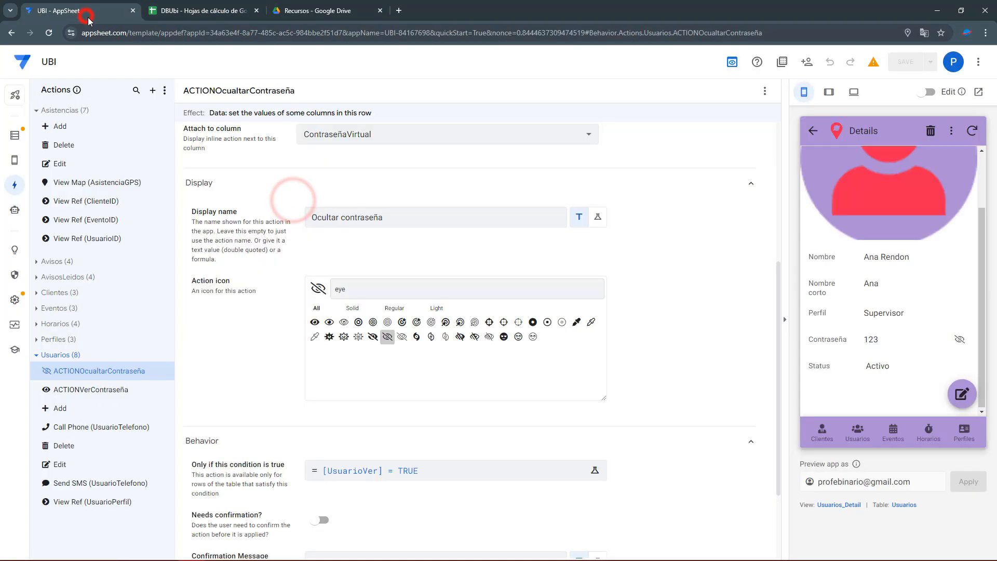
Review the Usuarios ContraseñaVirtual formula's UsuarioVer=TRUE condition, then save the app.
left_click(904, 505)
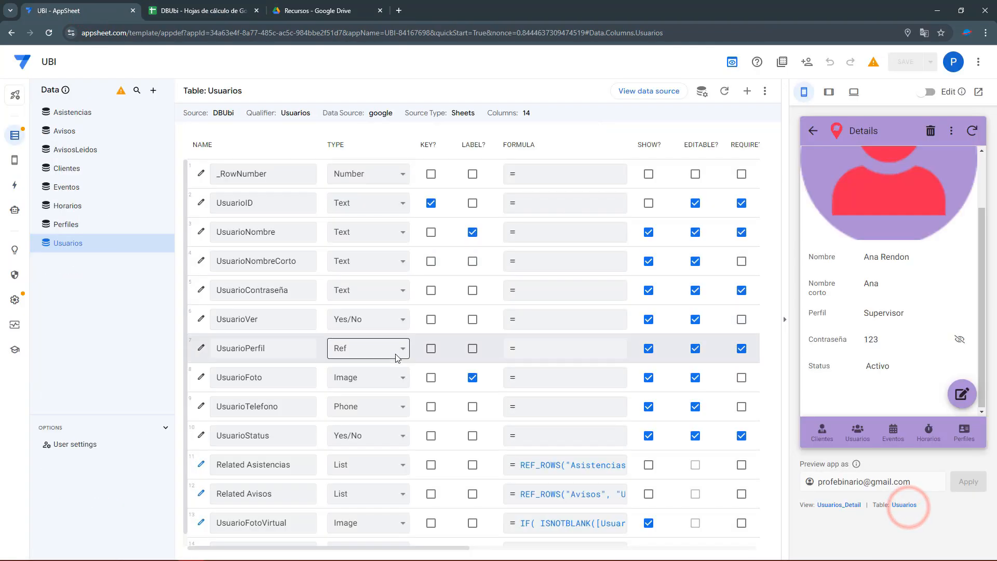
scroll(472, 478, "down", 2)
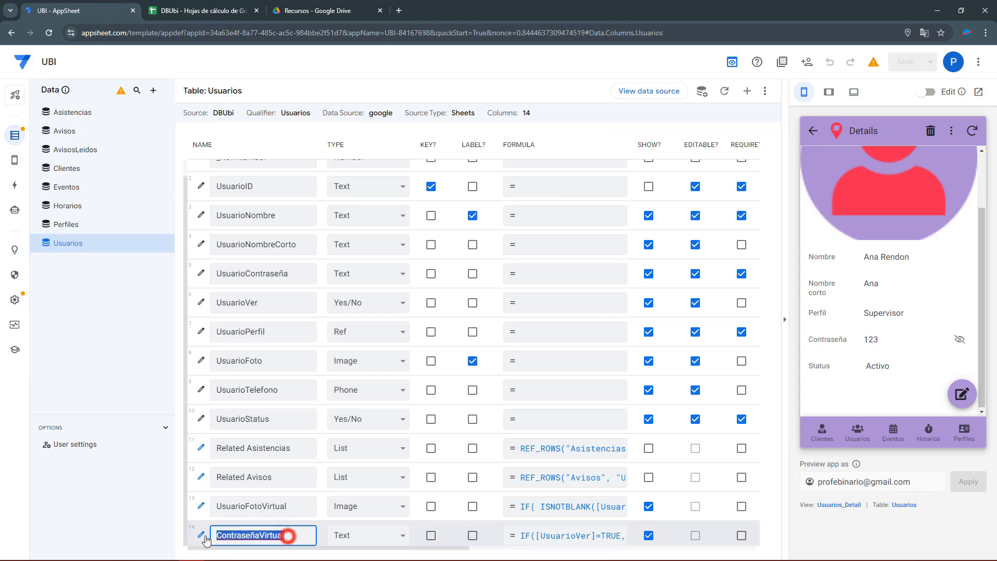
left_click(542, 535)
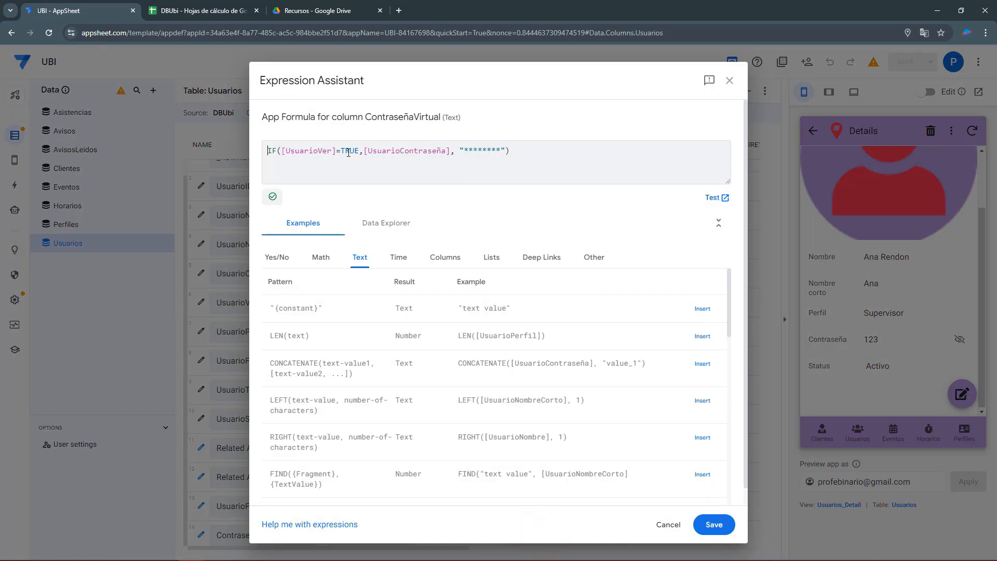
left_click_drag(290, 151, 358, 151)
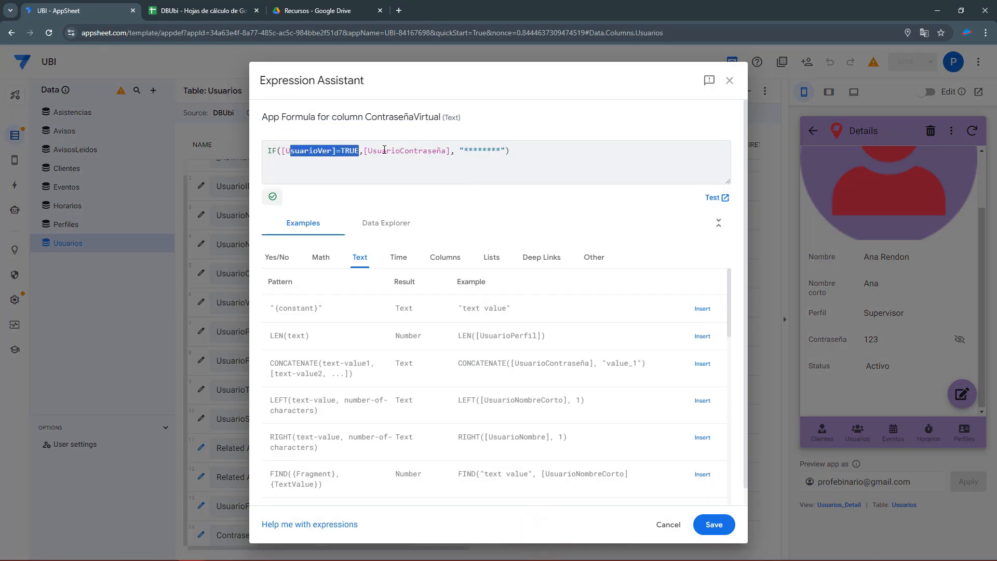
double_click(384, 151)
left_click_drag(461, 151, 502, 151)
left_click(715, 517)
left_click(905, 61)
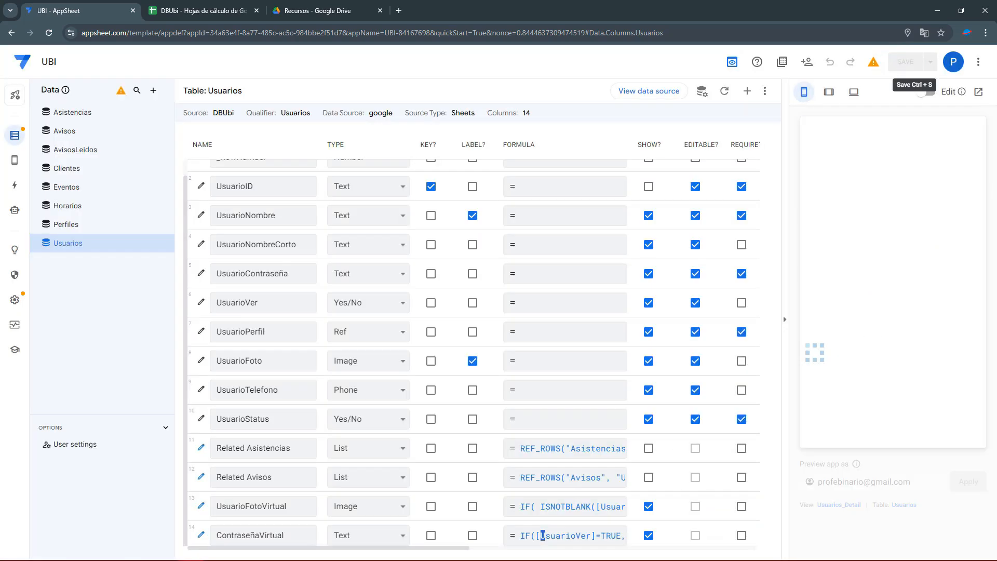